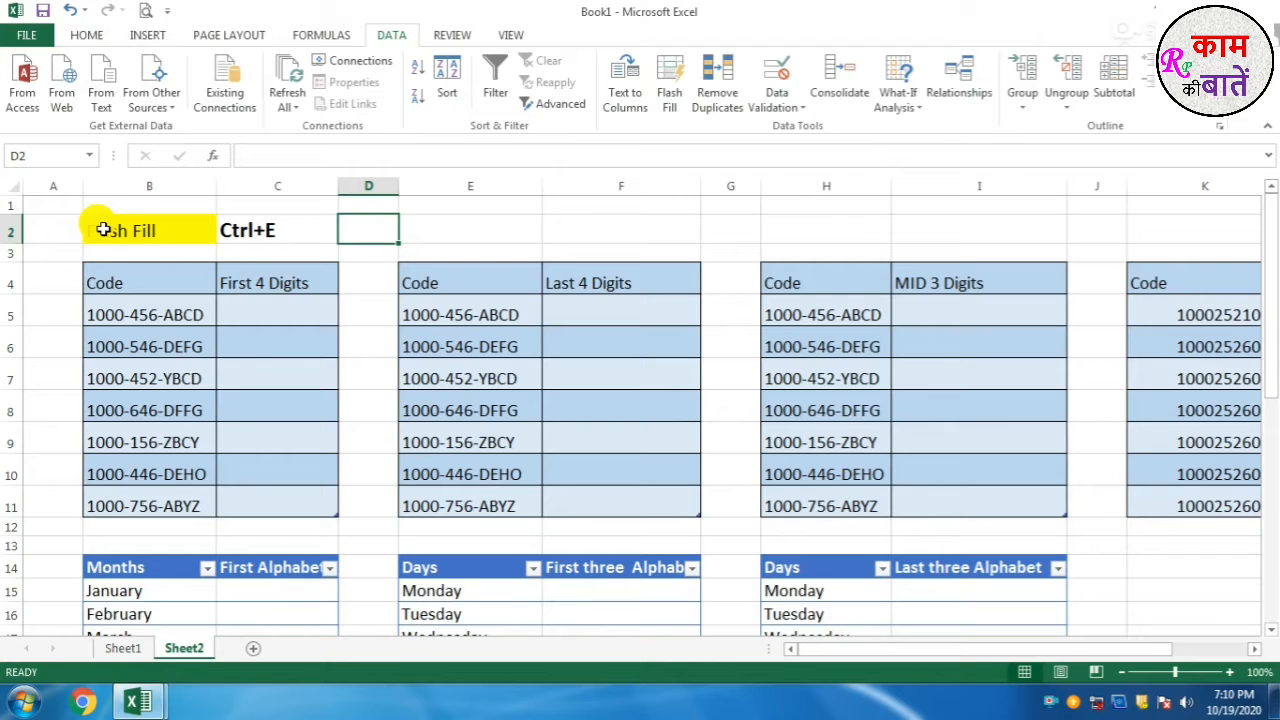
Step: Enter the label "shortkey" in cell C1, above the Ctrl+E cell
{"action": "left_click", "coordinate": [245, 230]}
{"action": "left_click", "coordinate": [151, 231]}
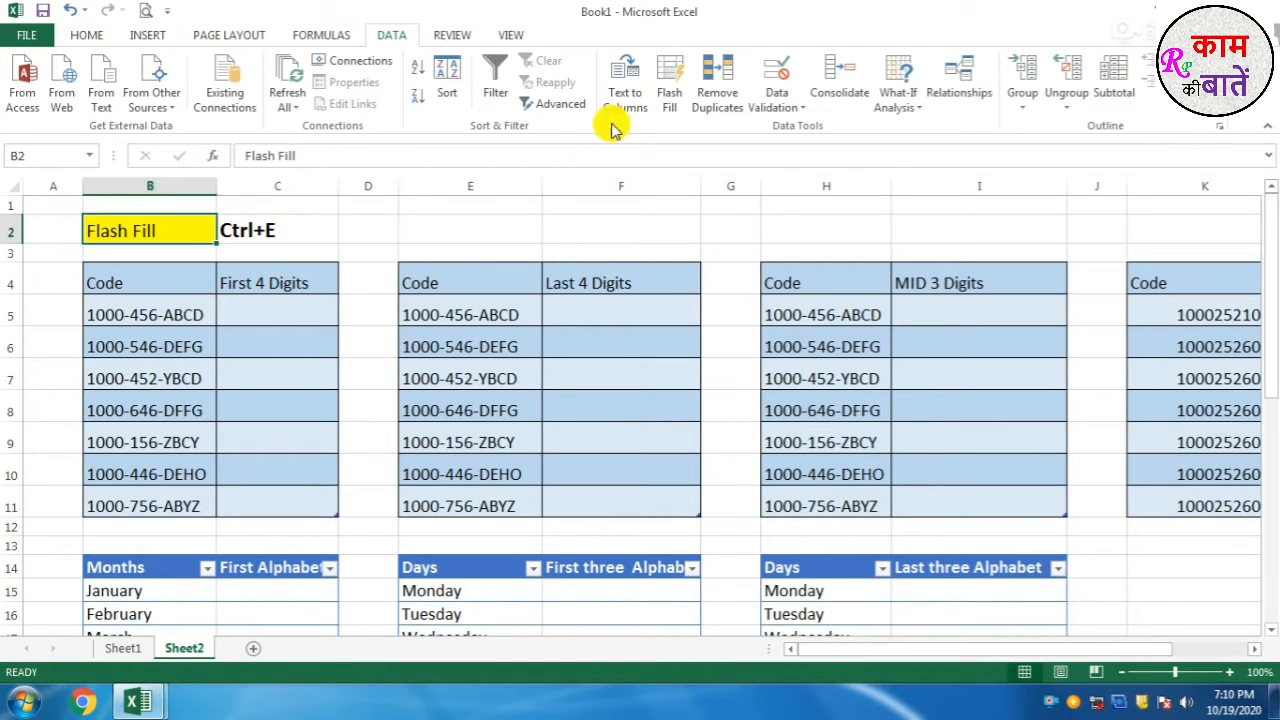
{"action": "left_click", "coordinate": [268, 220]}
{"action": "left_click", "coordinate": [272, 208]}
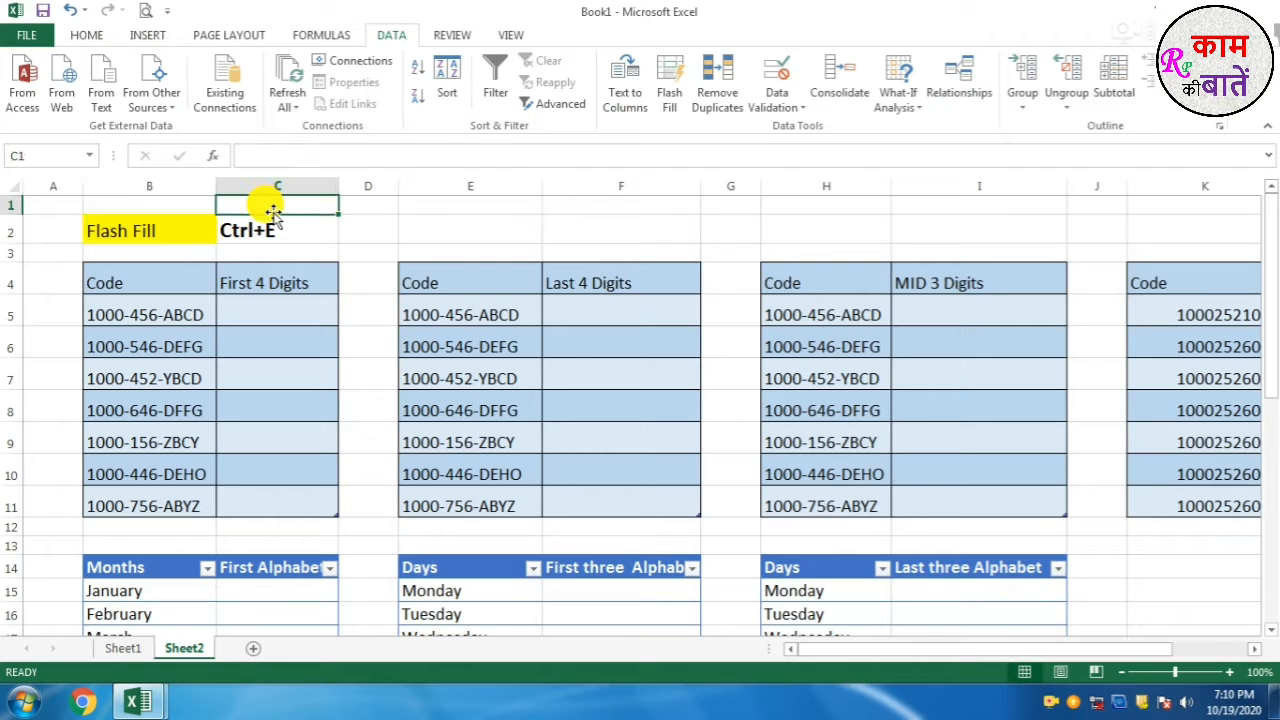
{"action": "type", "text": "sh"}
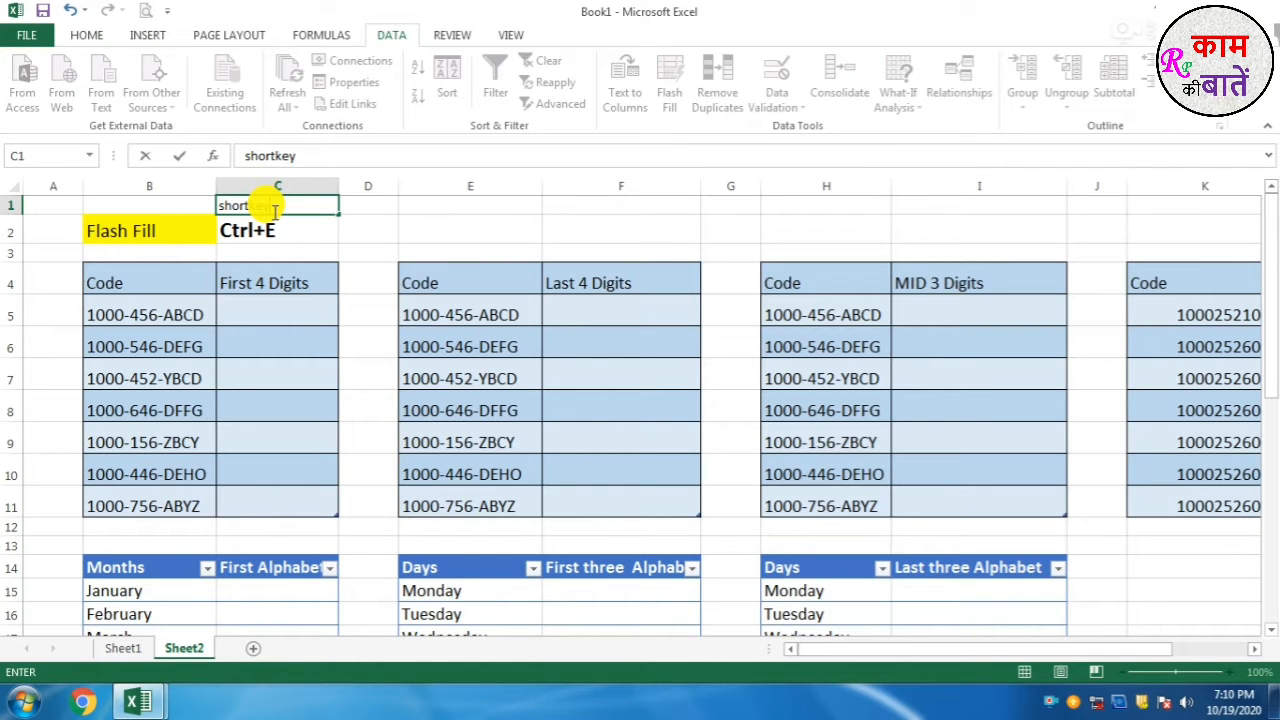
{"action": "type", "text": "ortkey"}
{"action": "left_click", "coordinate": [330, 221]}
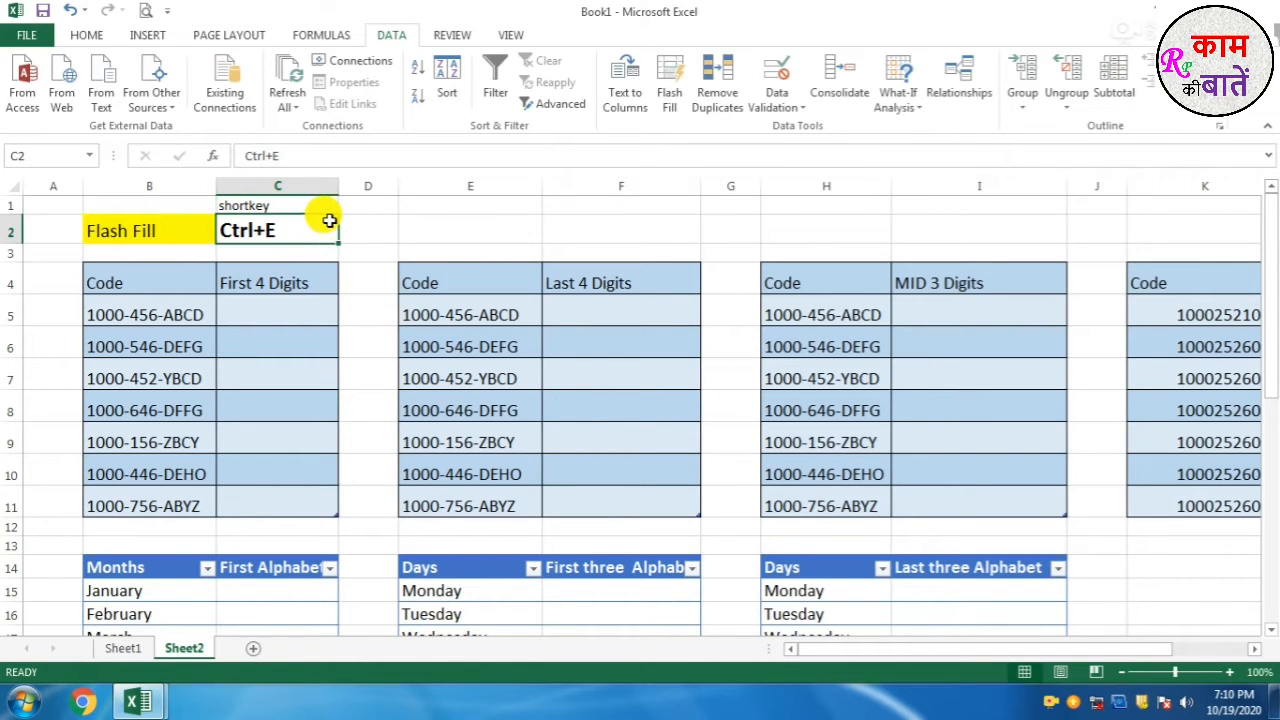
Step: Clear the combined names in D29:D34, the third column of the names table below the months list
{"action": "scroll", "coordinate": [320, 246], "scroll_direction": "down", "scroll_amount": 3}
{"action": "scroll", "coordinate": [320, 246], "scroll_direction": "up", "scroll_amount": 3}
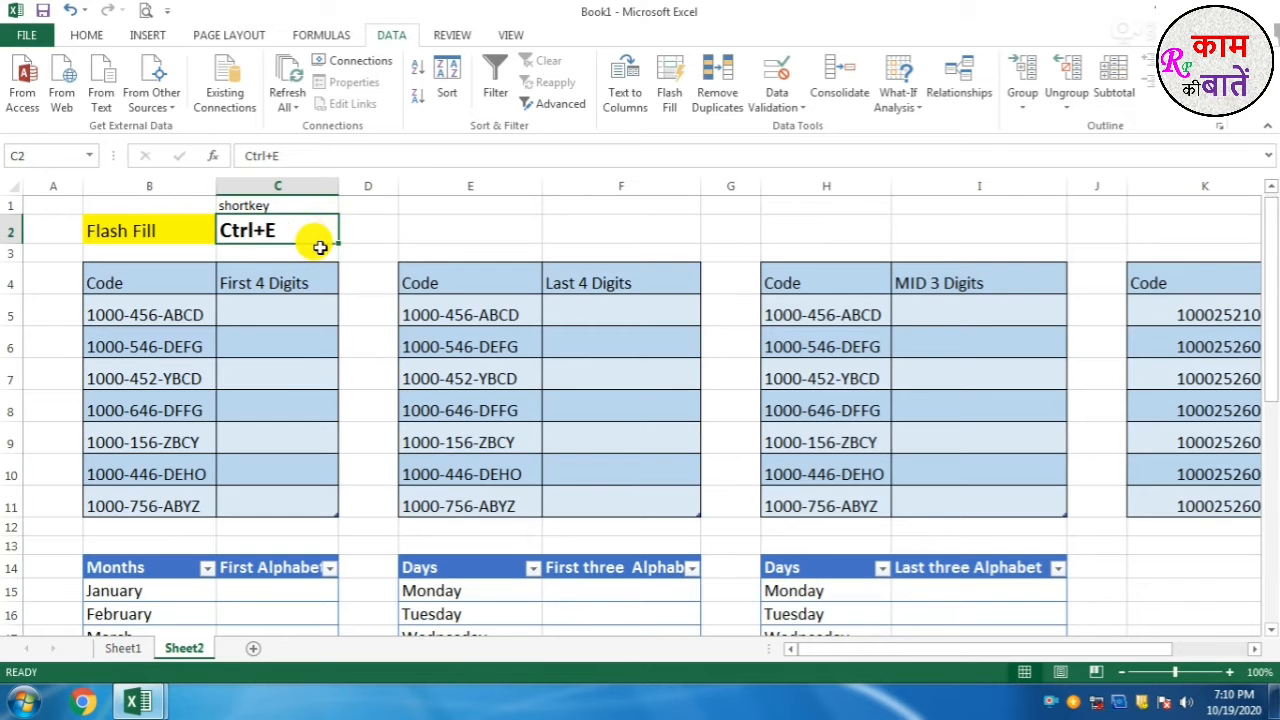
{"action": "scroll", "coordinate": [295, 330], "scroll_direction": "down", "scroll_amount": 5}
{"action": "scroll", "coordinate": [300, 354], "scroll_direction": "up", "scroll_amount": 5}
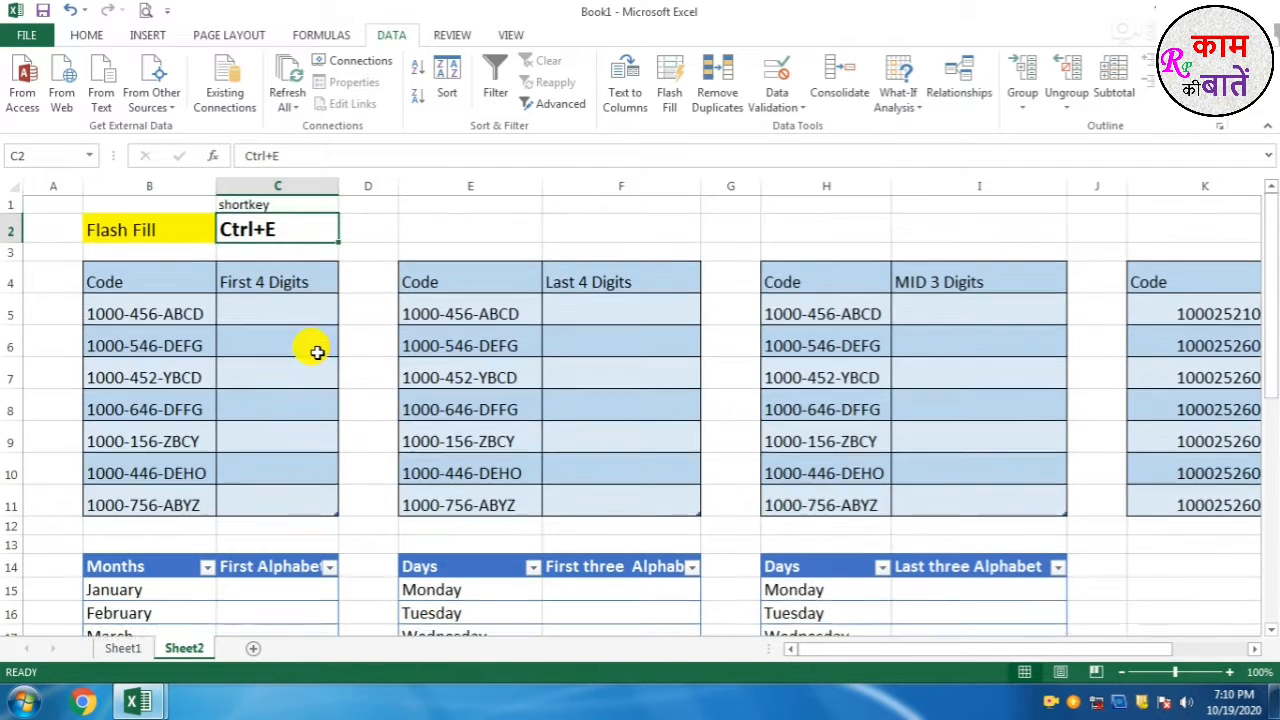
{"action": "scroll", "coordinate": [318, 365], "scroll_direction": "down", "scroll_amount": 6}
{"action": "left_click", "coordinate": [372, 432]}
{"action": "left_click", "coordinate": [412, 488]}
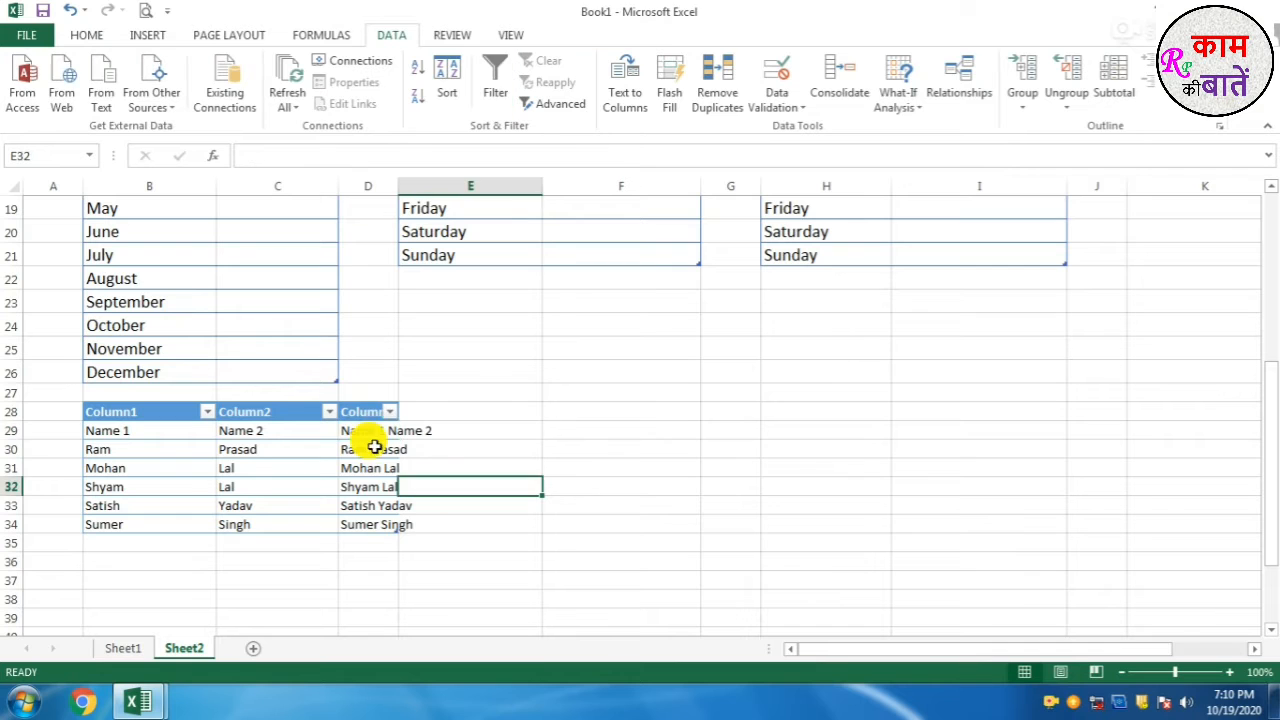
{"action": "left_click_drag", "start_coordinate": [372, 432], "coordinate": [388, 530]}
{"action": "key", "text": "Delete"}
{"action": "scroll", "coordinate": [528, 463], "scroll_direction": "up", "scroll_amount": 6}
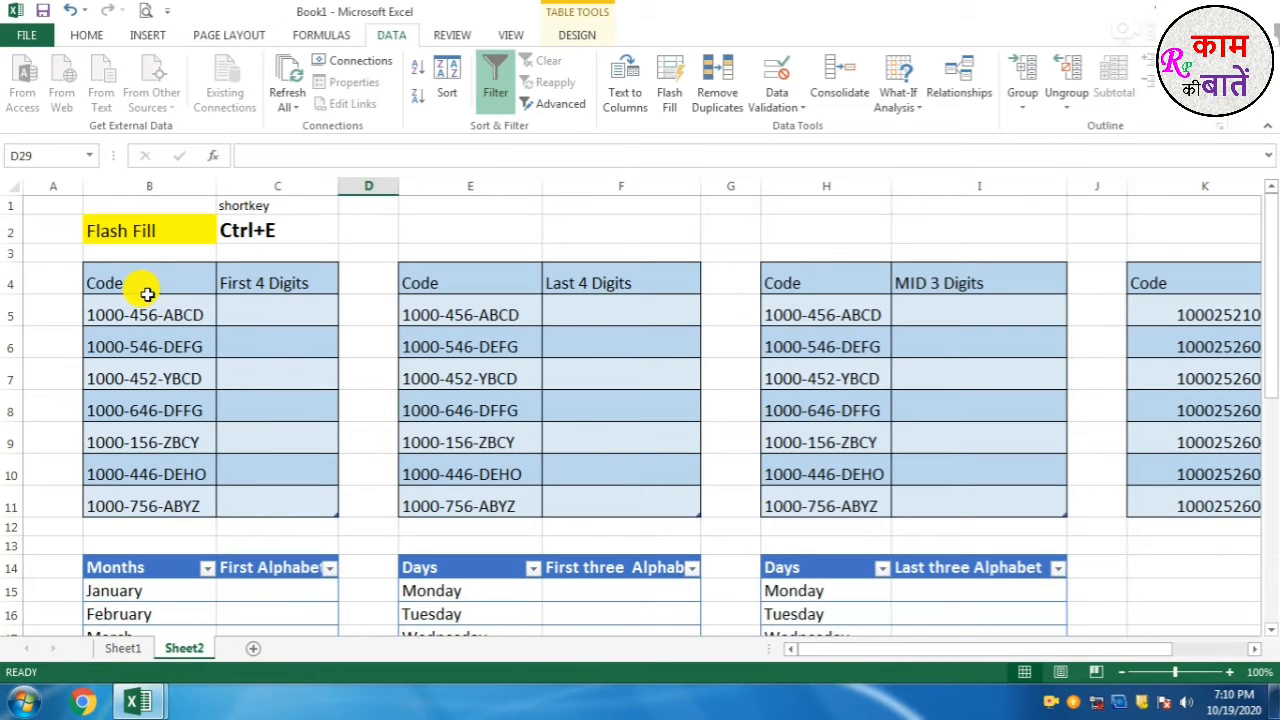
Step: Examine the Code values in column B and the empty First 4 Digits and Last 4 Digits columns
{"action": "left_click", "coordinate": [145, 232]}
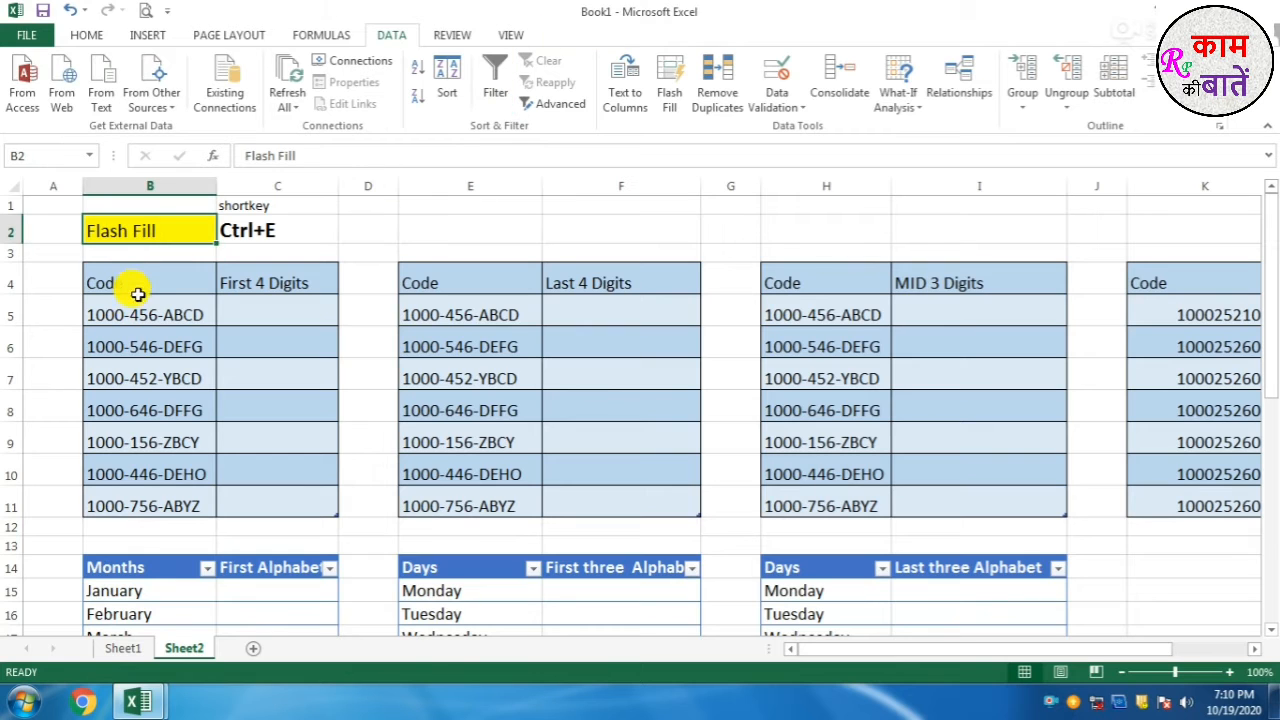
{"action": "left_click_drag", "start_coordinate": [143, 283], "coordinate": [157, 508]}
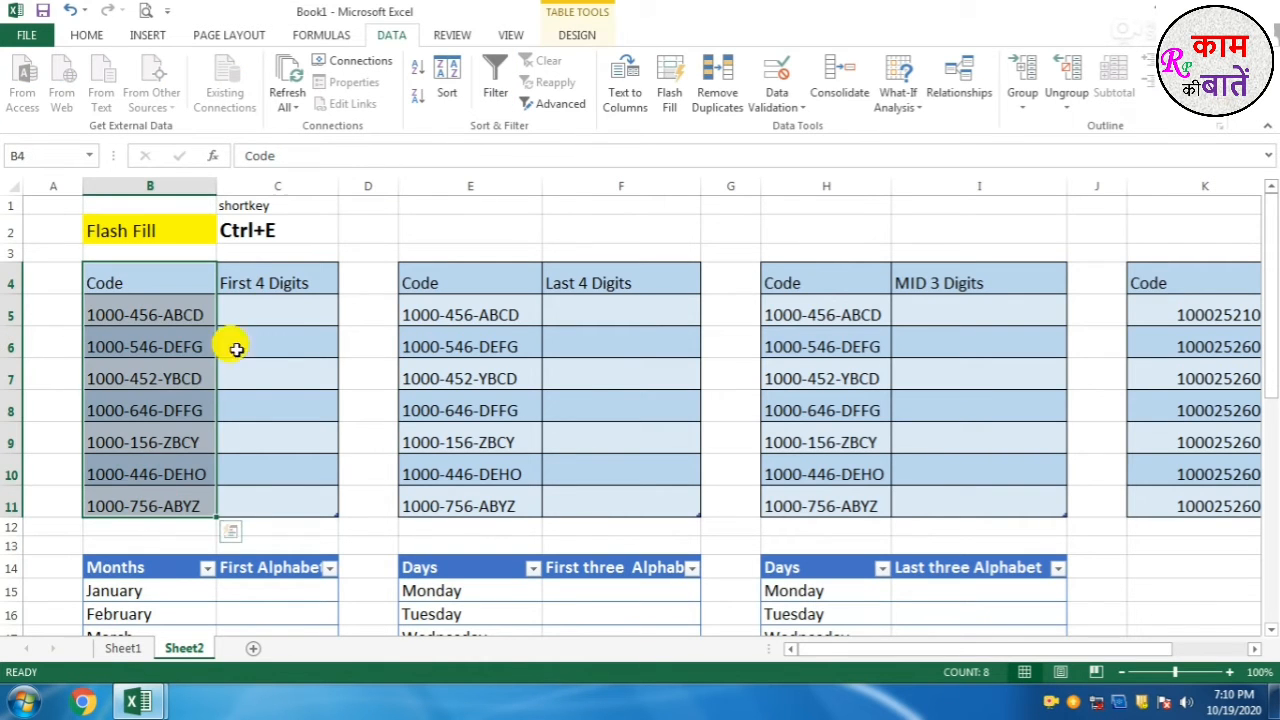
{"action": "left_click_drag", "start_coordinate": [251, 291], "coordinate": [258, 505]}
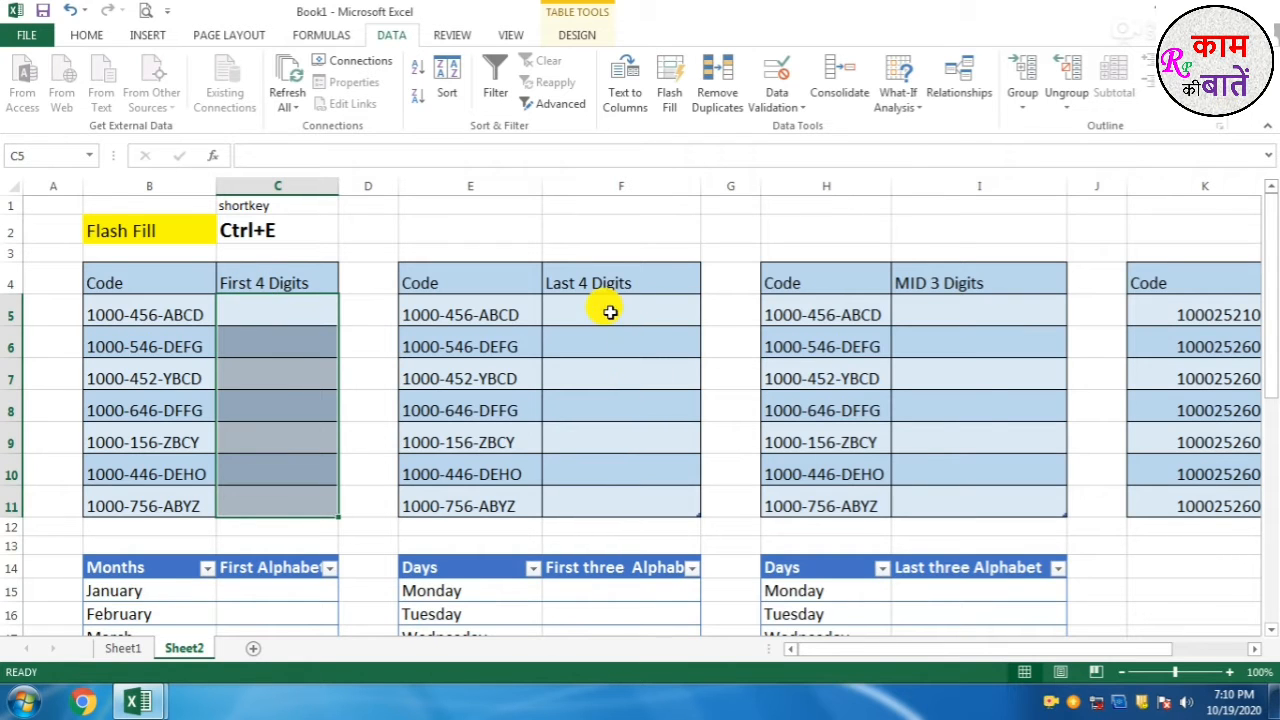
{"action": "left_click_drag", "start_coordinate": [610, 314], "coordinate": [623, 506]}
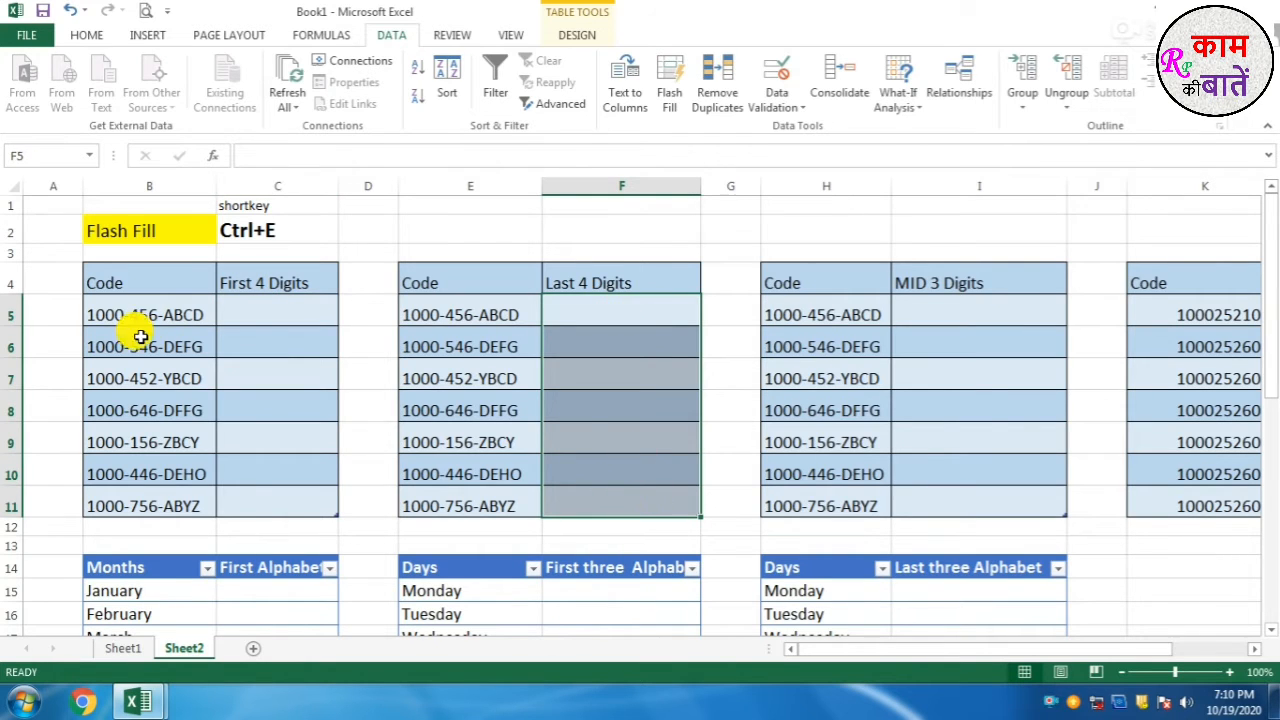
{"action": "left_click_drag", "start_coordinate": [105, 315], "coordinate": [100, 508]}
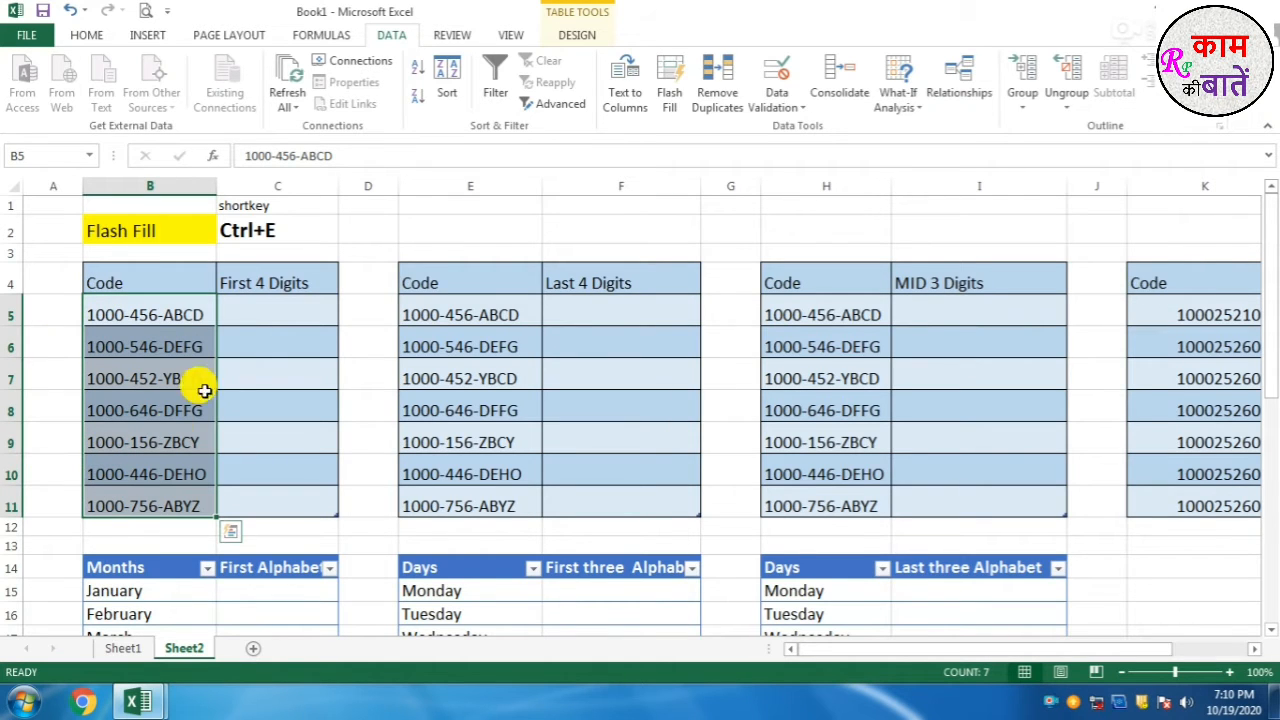
{"action": "left_click", "coordinate": [291, 317]}
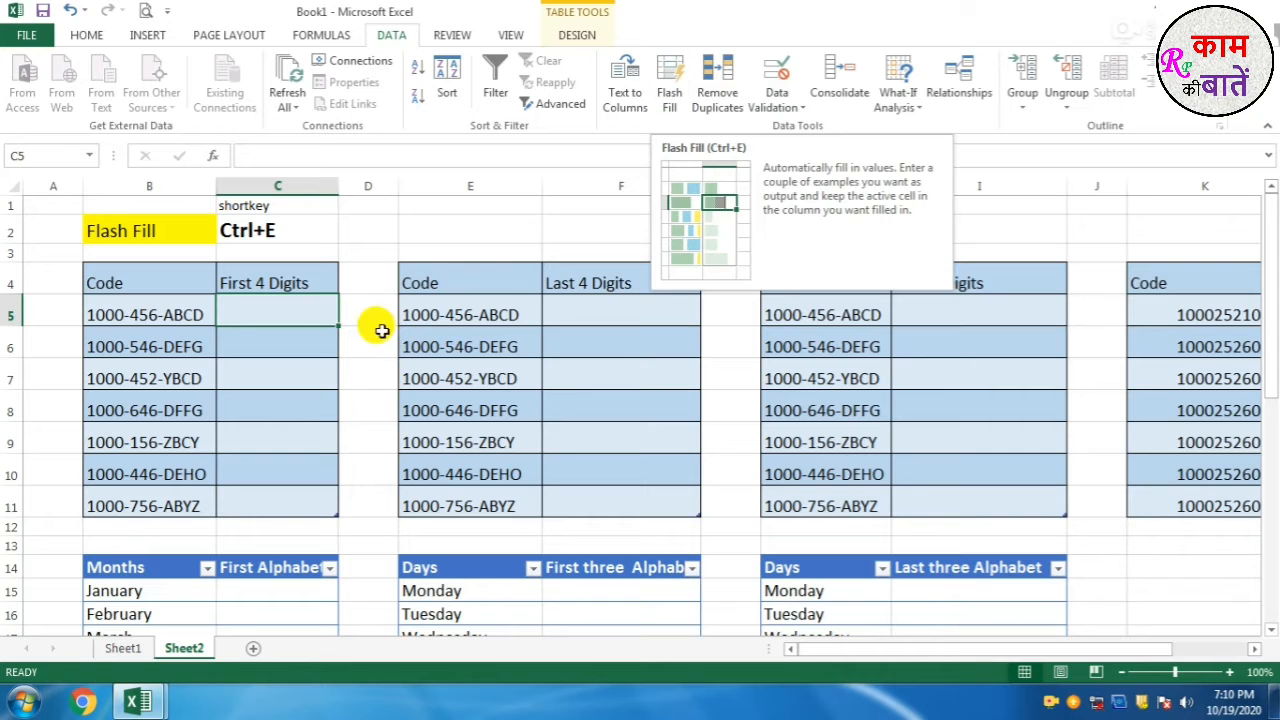
{"action": "left_click", "coordinate": [265, 376]}
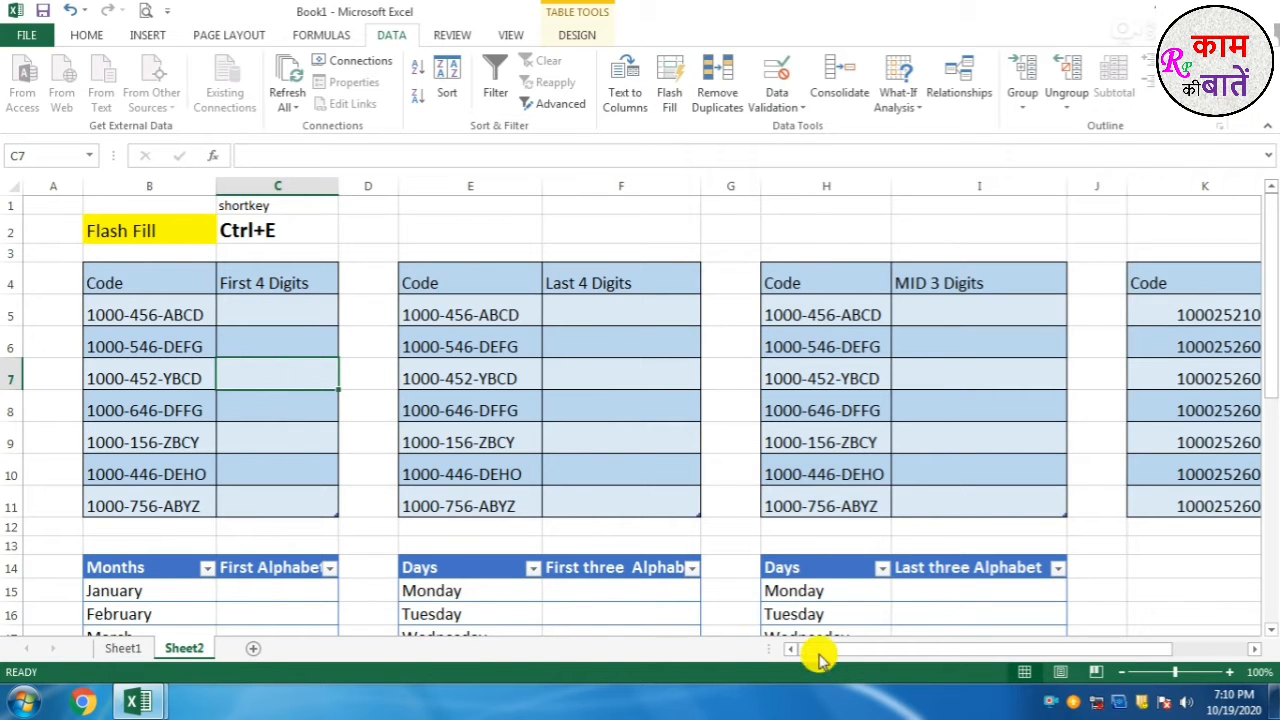
{"action": "left_click_drag", "start_coordinate": [817, 648], "coordinate": [700, 652]}
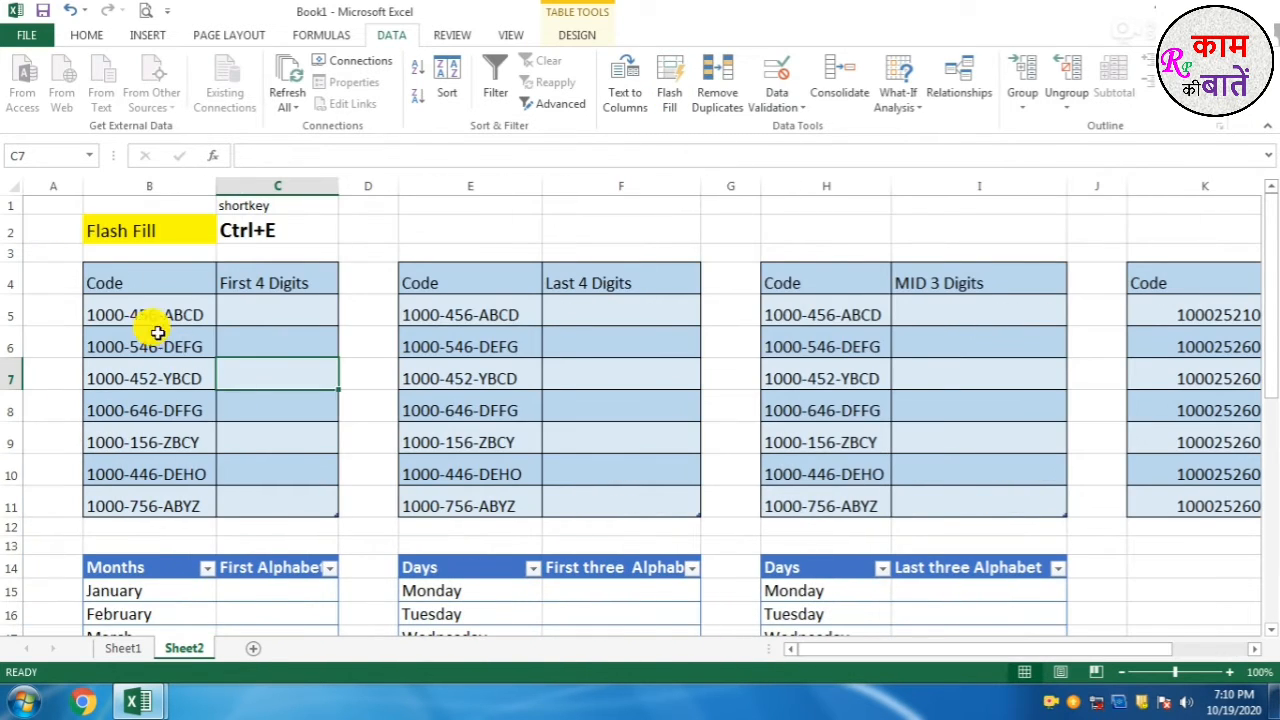
{"action": "left_click_drag", "start_coordinate": [140, 315], "coordinate": [146, 509]}
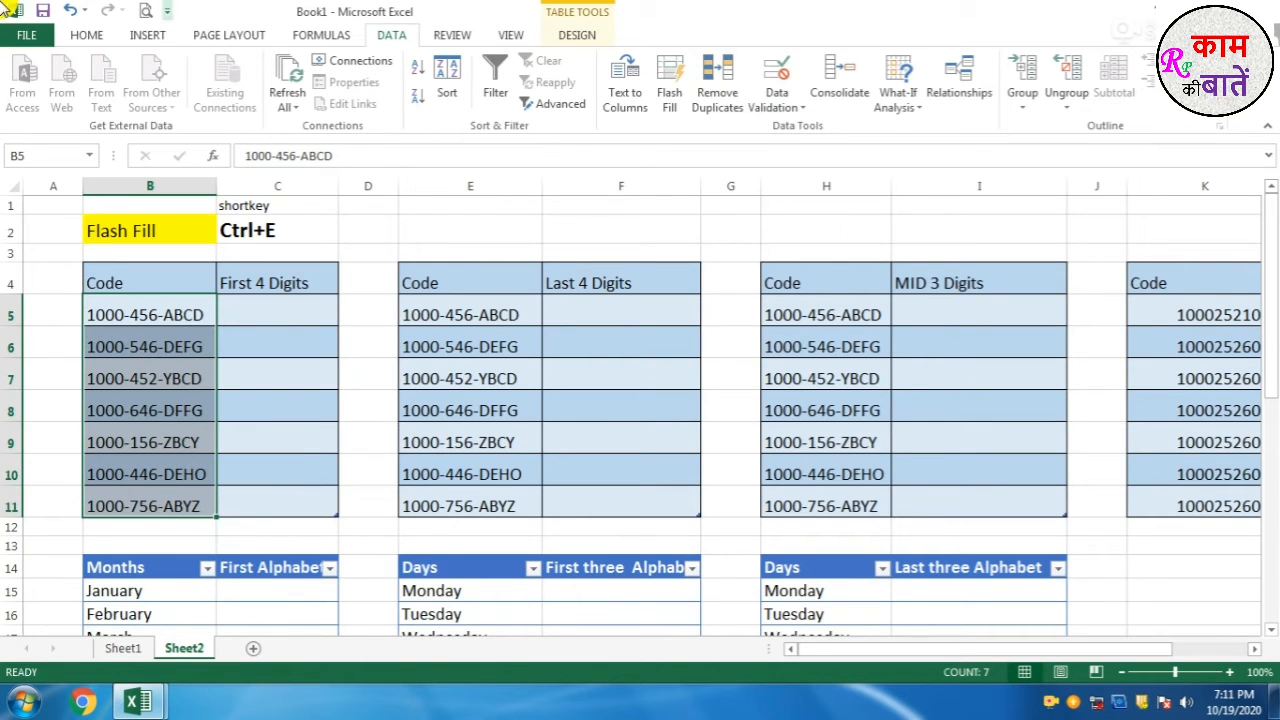
Step: Enter 1000 in C5 as the example and Flash Fill the rest of the First 4 Digits column
{"action": "left_click", "coordinate": [262, 305]}
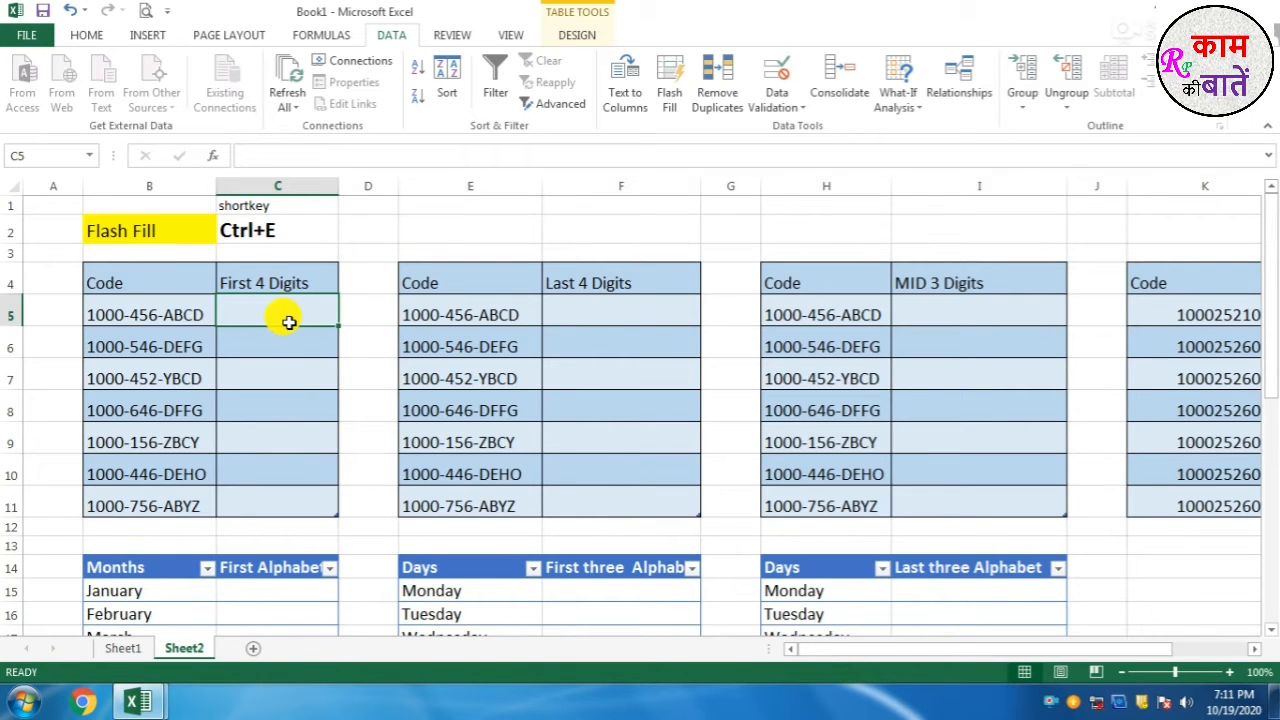
{"action": "type", "text": "1000"}
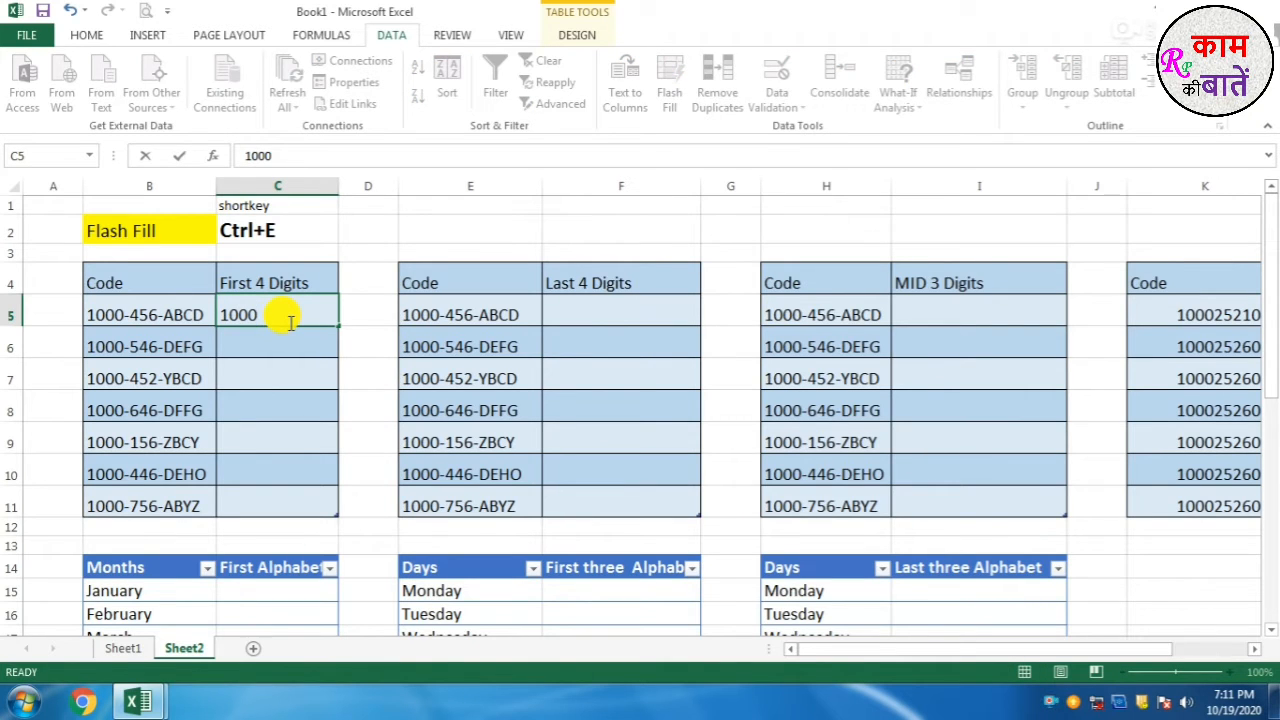
{"action": "key", "text": "Tab"}
{"action": "key", "text": "Right"}
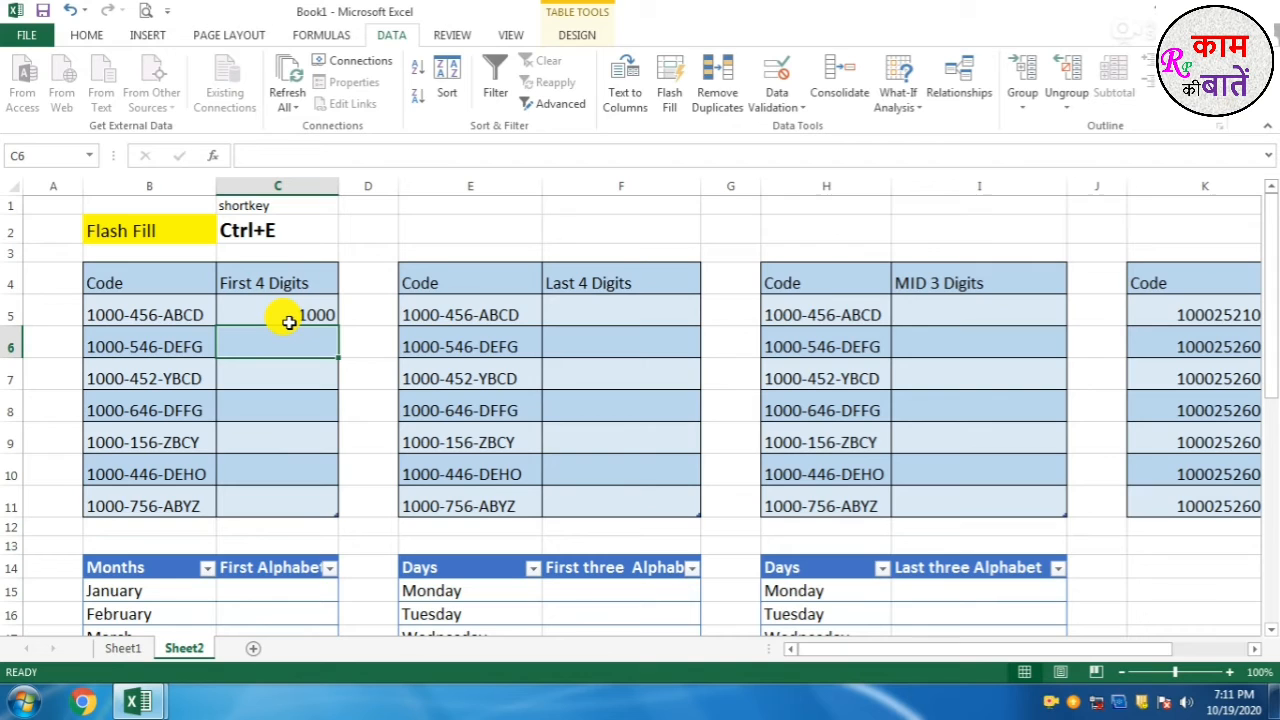
{"action": "key", "text": "ctrl+e"}
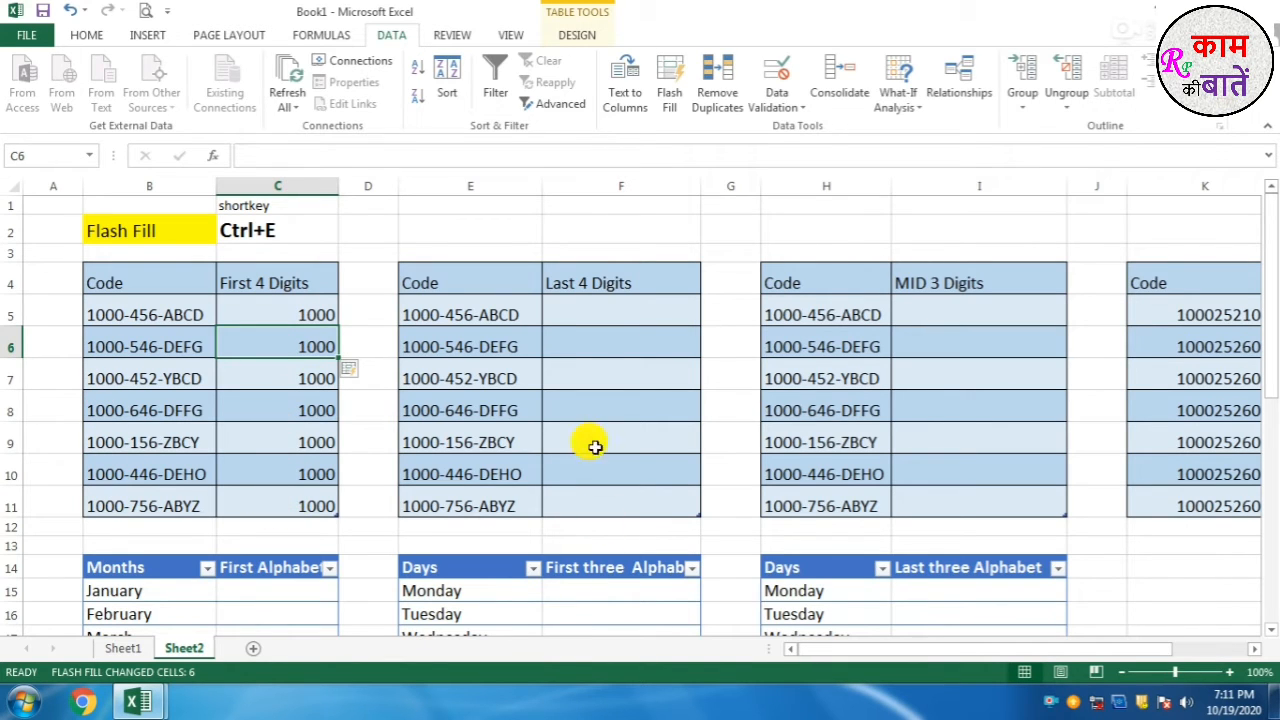
Step: Enter ABCD in F5 as the example and Flash Fill the rest of the Last 4 Digits column
{"action": "left_click_drag", "start_coordinate": [471, 314], "coordinate": [494, 498]}
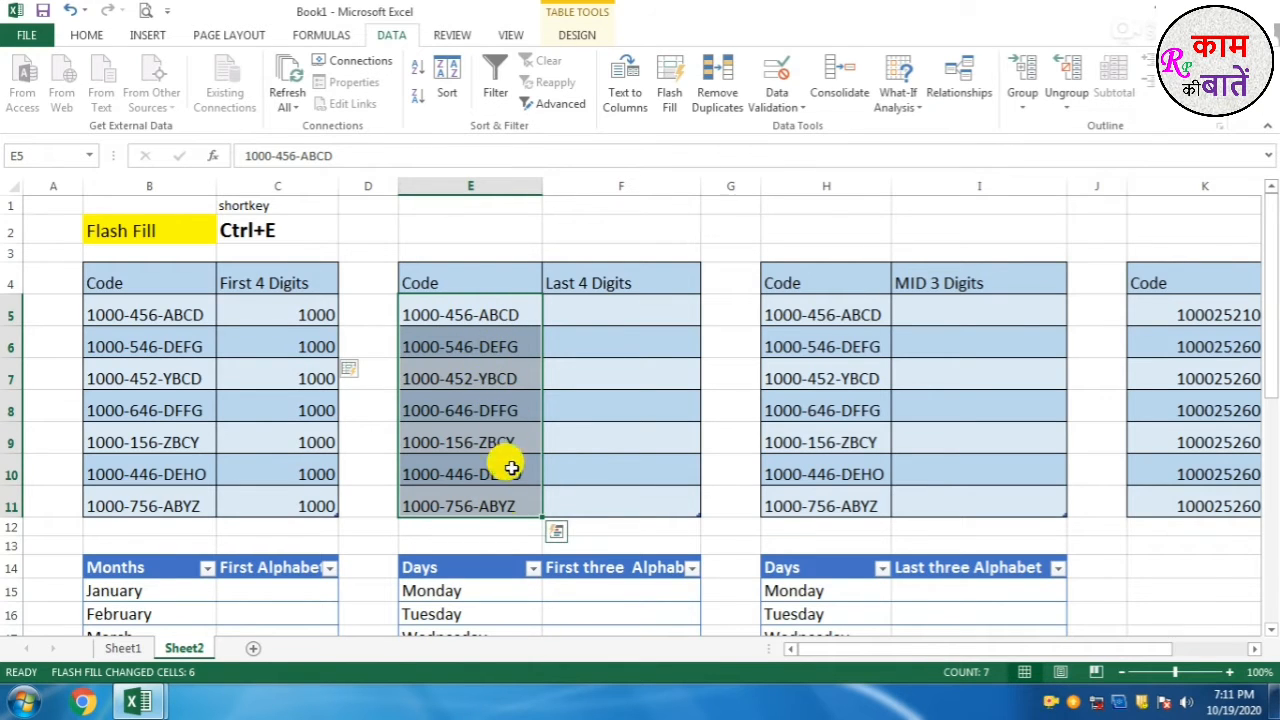
{"action": "left_click", "coordinate": [582, 314]}
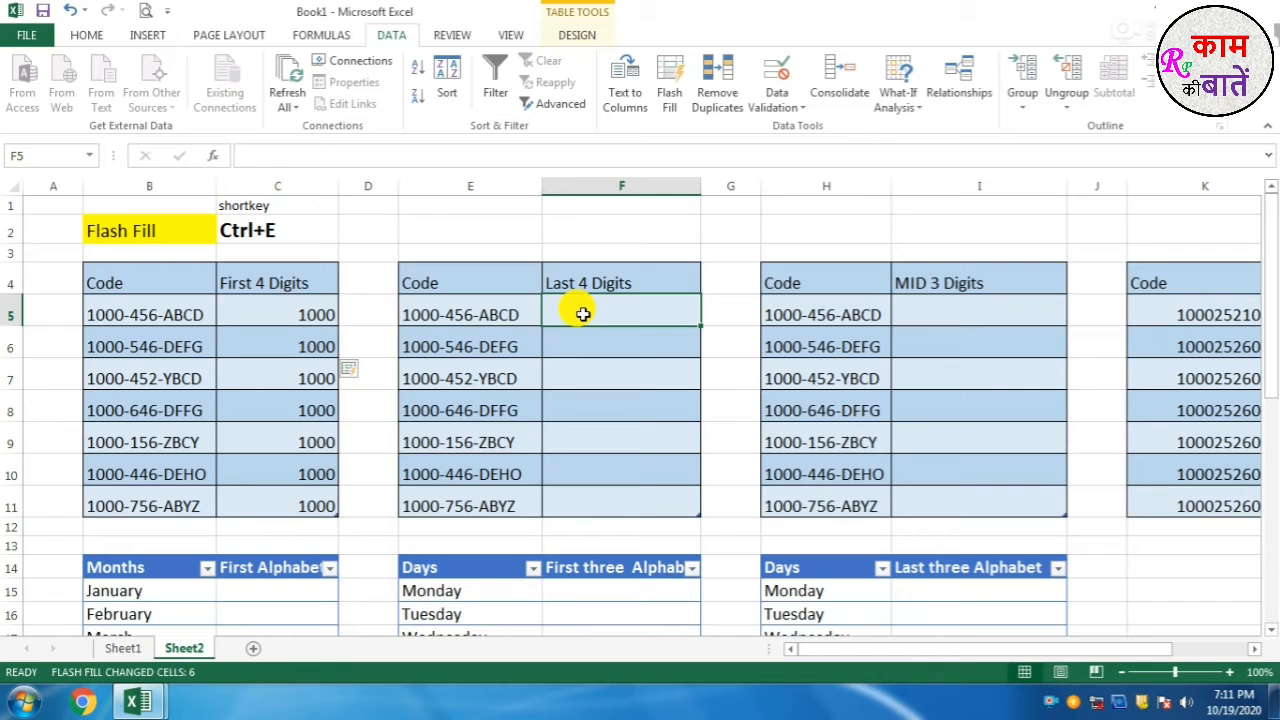
{"action": "left_click", "coordinate": [277, 229]}
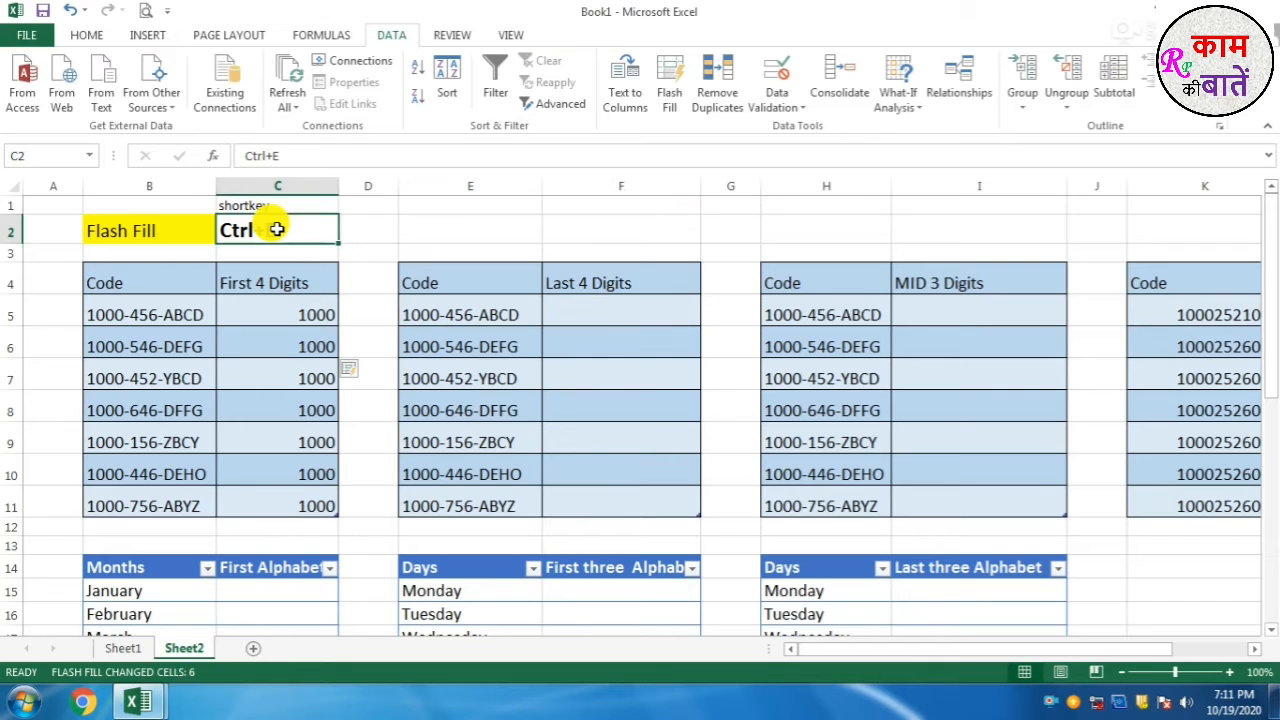
{"action": "left_click", "coordinate": [625, 316]}
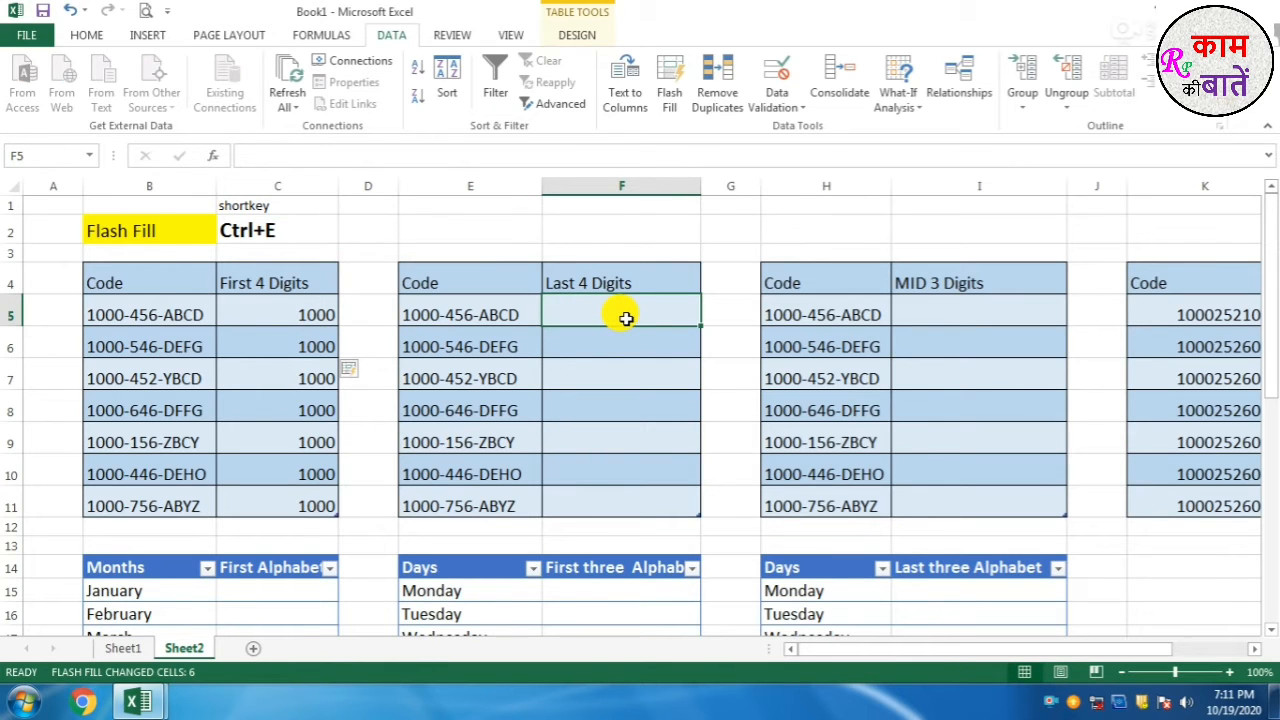
{"action": "type", "text": "ABCS"}
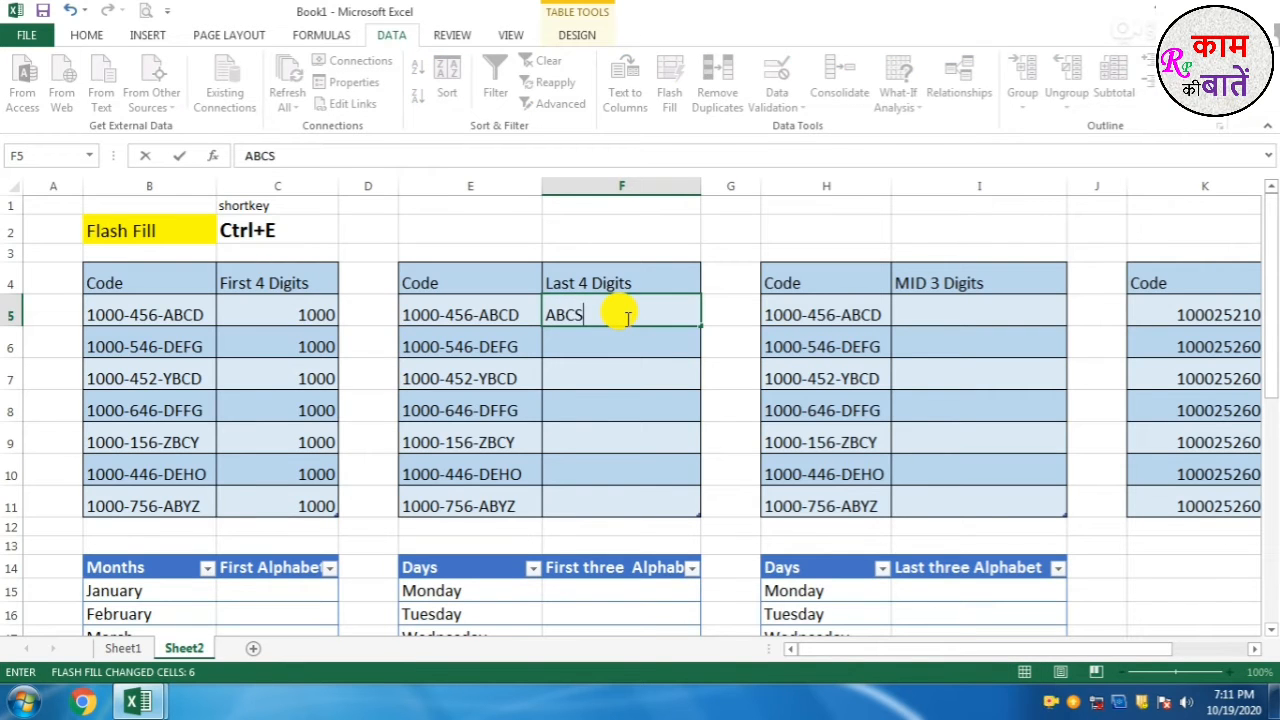
{"action": "key", "text": "Return"}
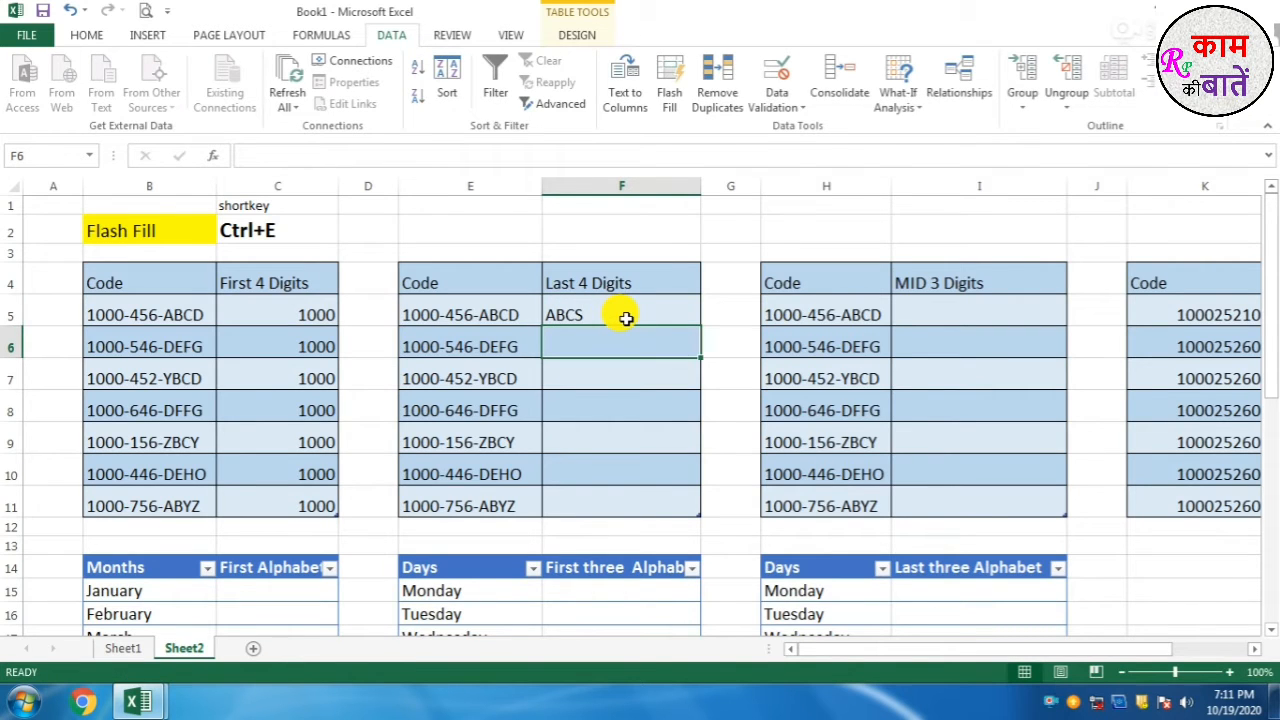
{"action": "left_click", "coordinate": [626, 317]}
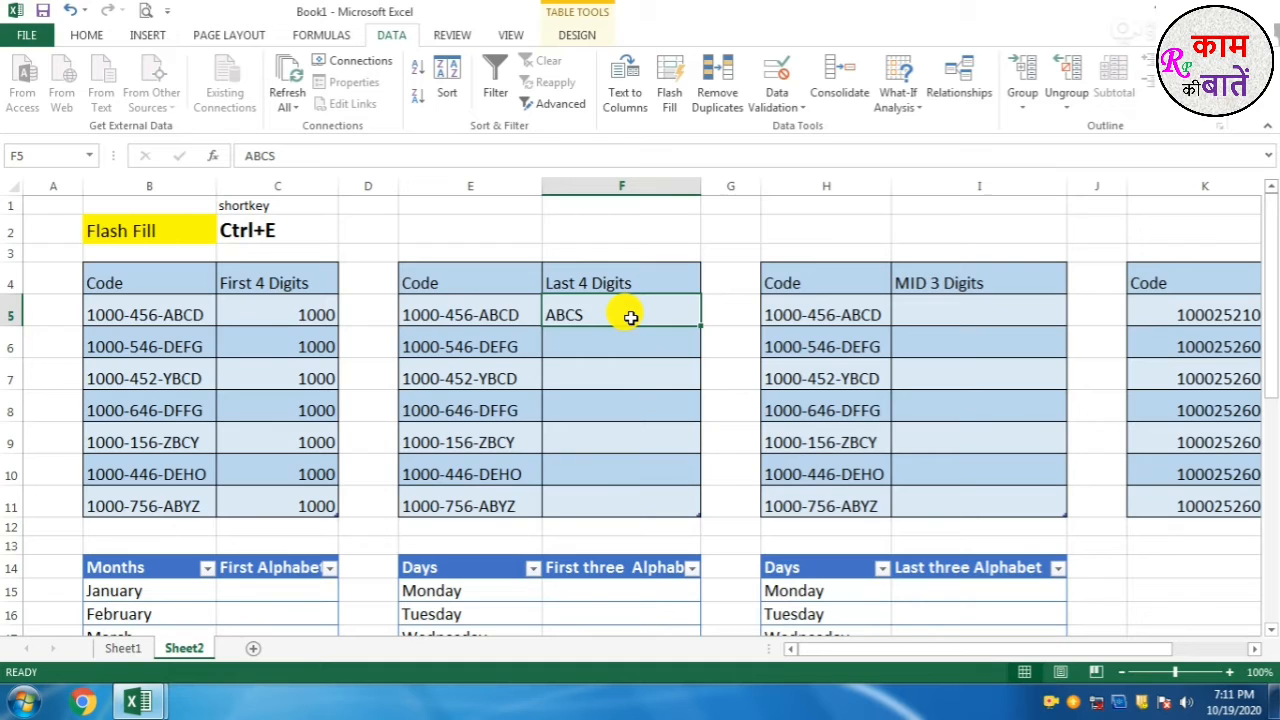
{"action": "double_click", "coordinate": [599, 315]}
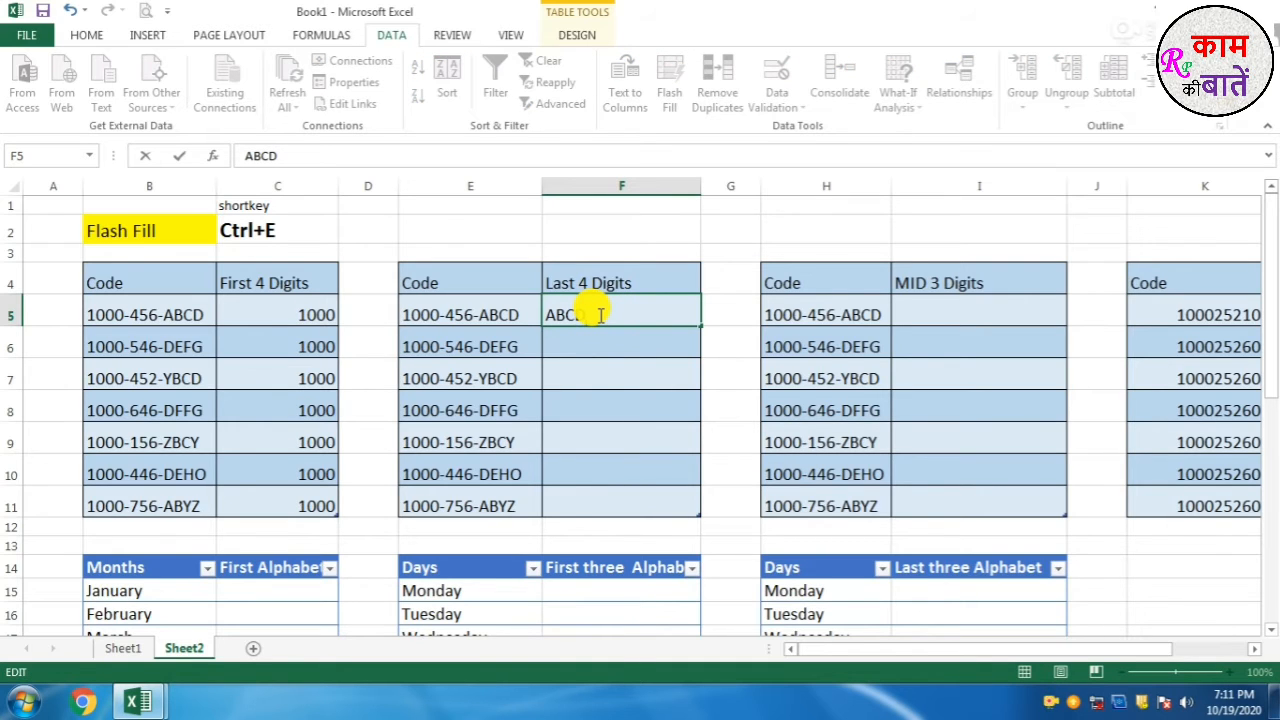
{"action": "key", "text": "Return"}
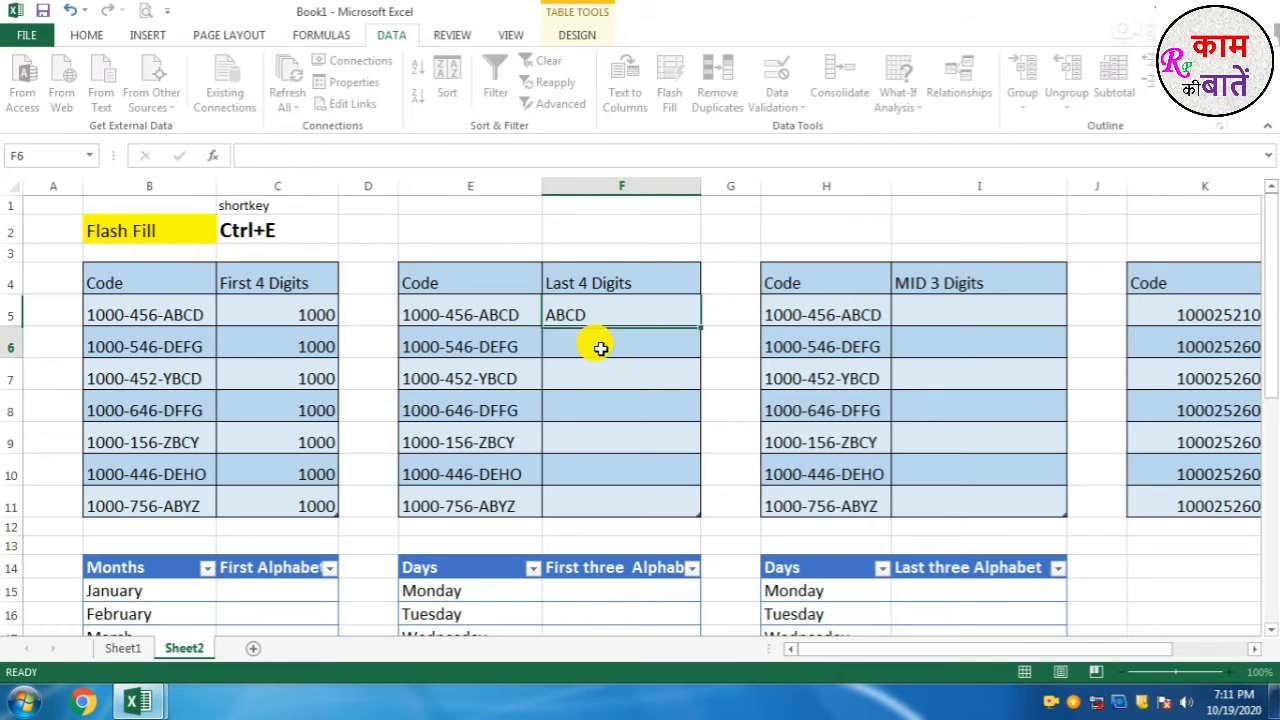
{"action": "key", "text": "ctrl+e"}
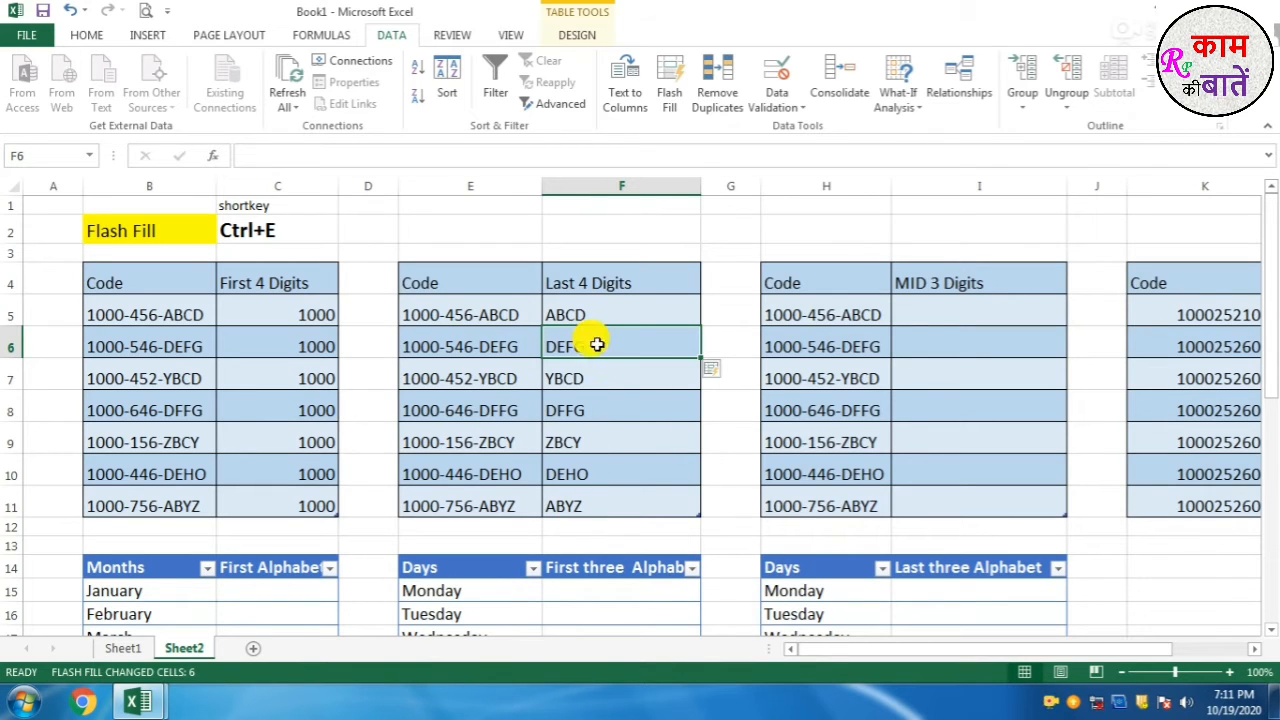
Step: Clear all the entries in the Last 4 Digits column, F5:F11
{"action": "left_click", "coordinate": [598, 316]}
{"action": "type", "text": "ABC"}
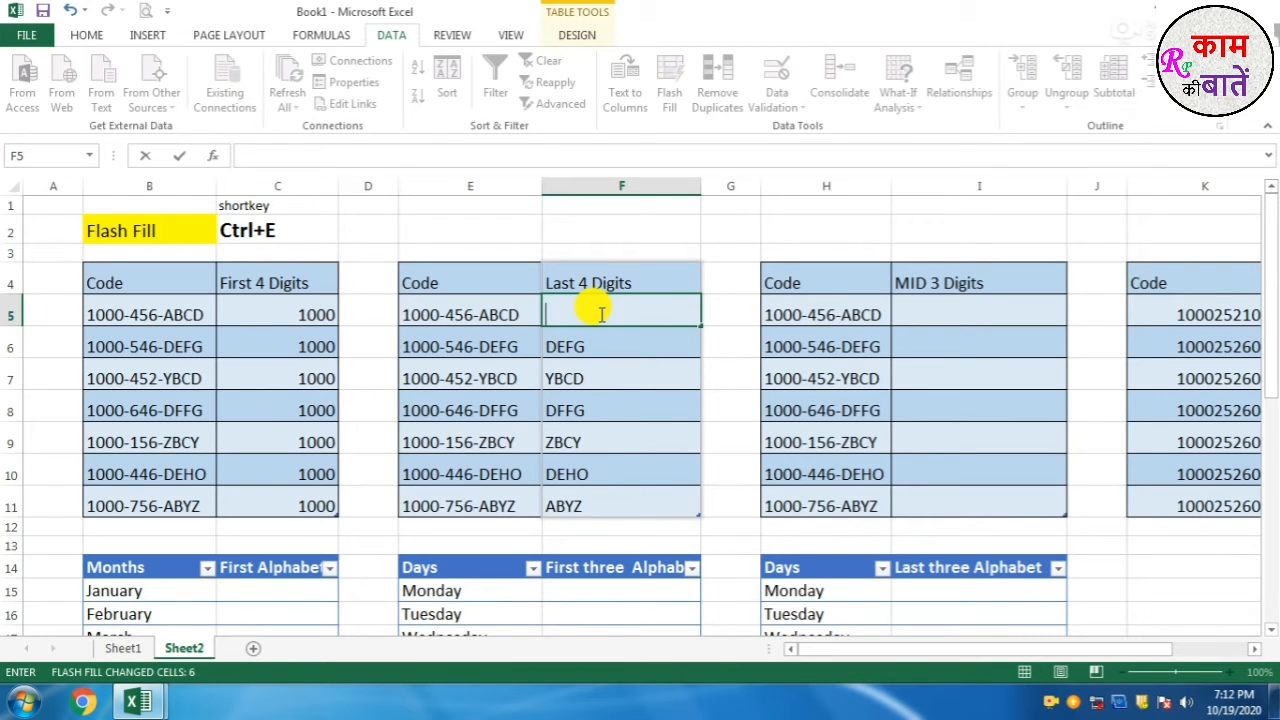
{"action": "left_click_drag", "start_coordinate": [600, 346], "coordinate": [603, 503]}
{"action": "key", "text": "Delete"}
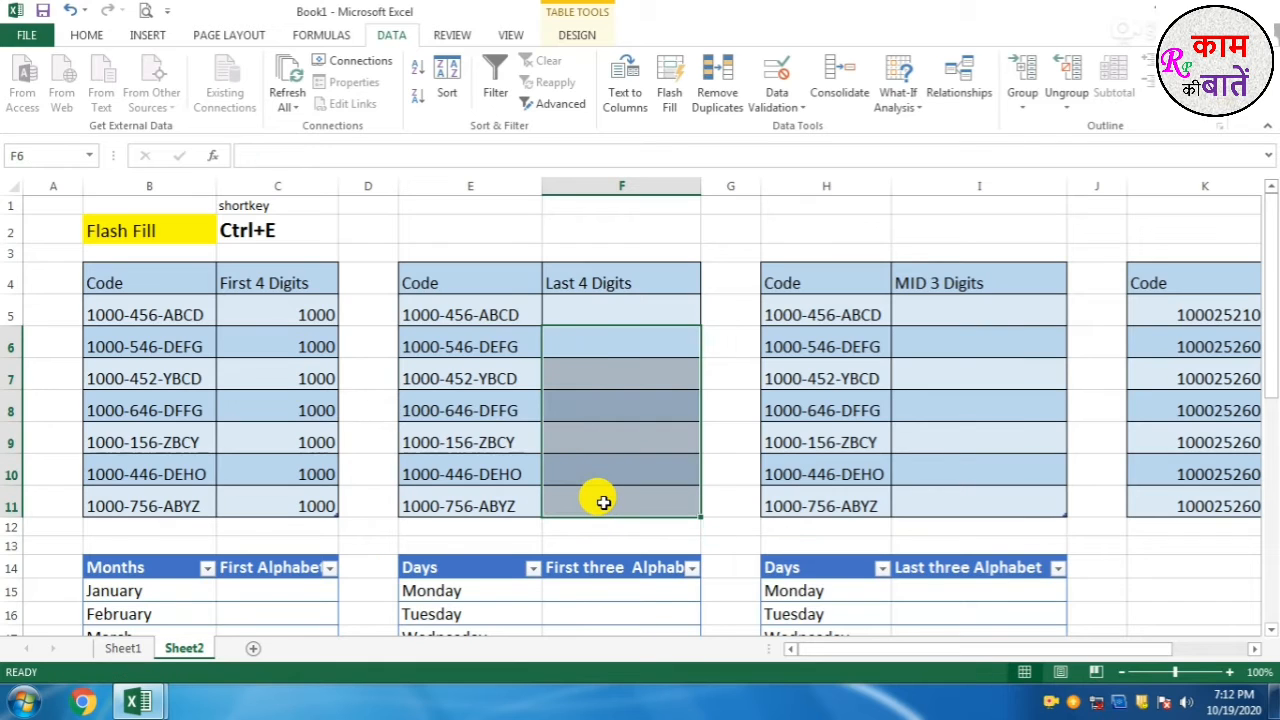
Step: Enter the lowercase example abcd in F5, the first cell of the Last 4 Digits column
{"action": "left_click", "coordinate": [616, 312]}
{"action": "type", "text": "AB"}
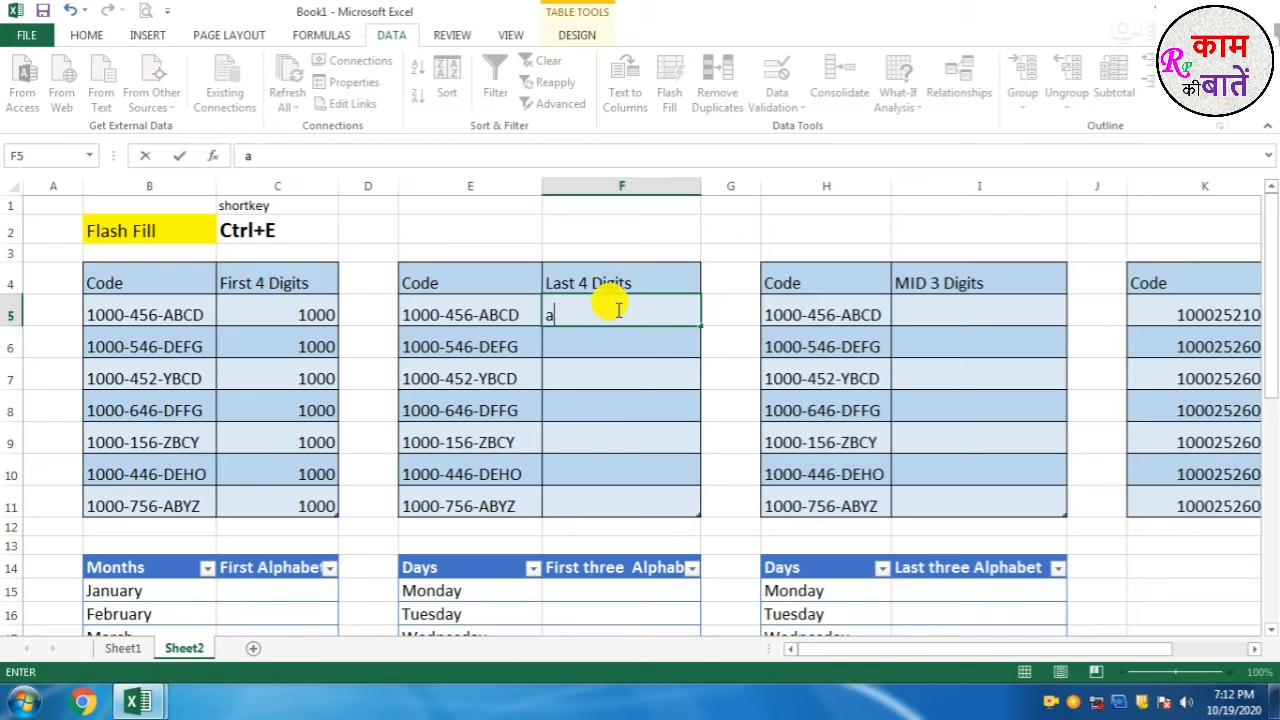
{"action": "type", "text": "cd"}
{"action": "key", "text": "Return"}
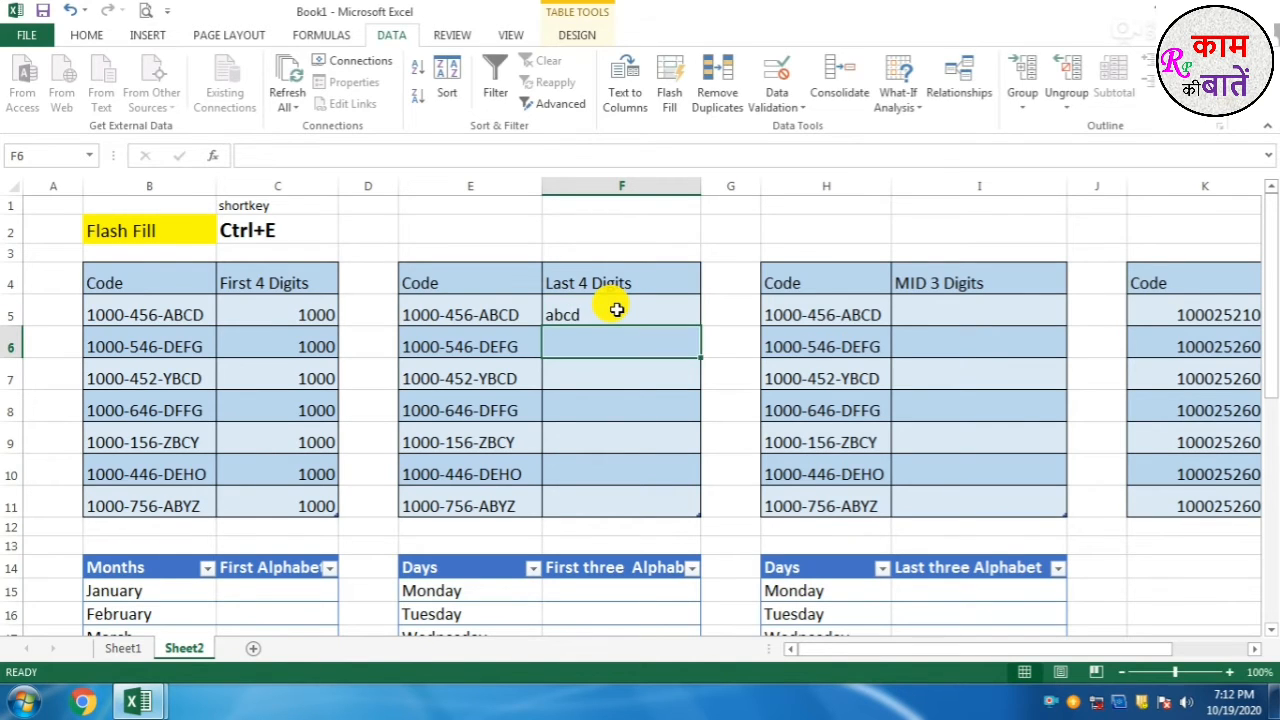
Step: Flash Fill the rest of the Last 4 Digits column from the lowercase example and select the filled range F5:F11
{"action": "key", "text": "ctrl+e"}
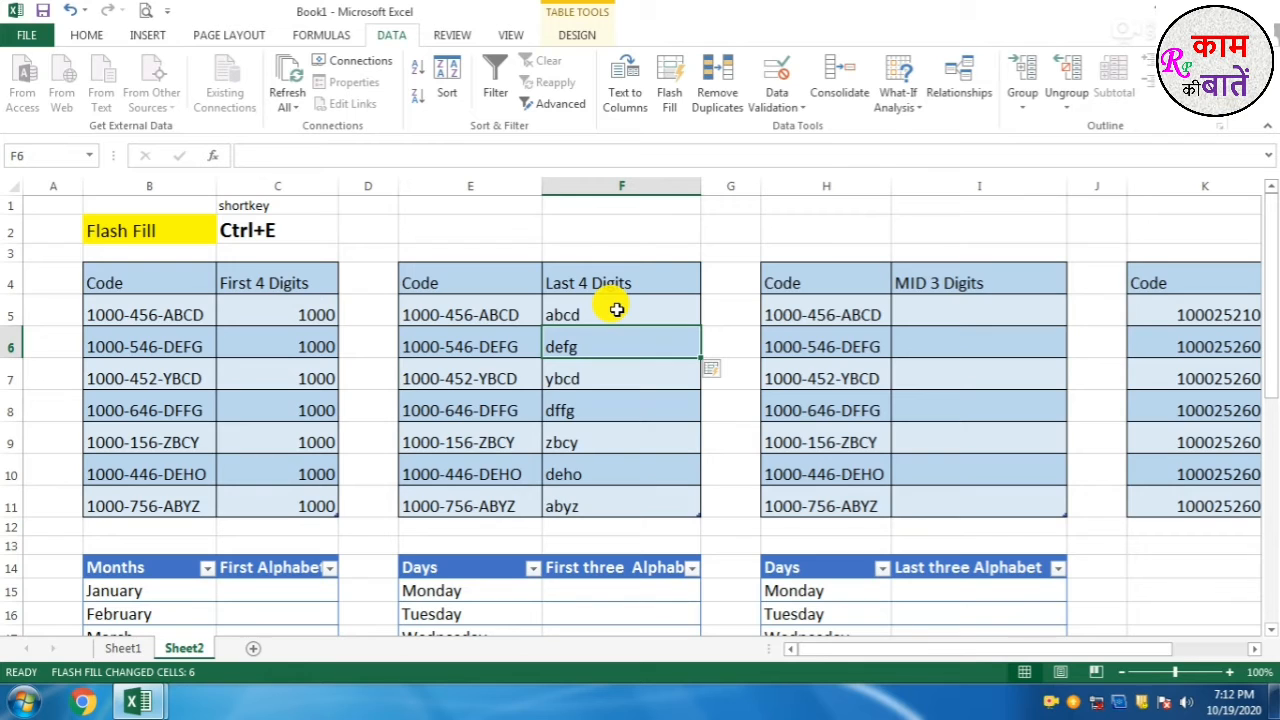
{"action": "left_click_drag", "start_coordinate": [594, 307], "coordinate": [611, 506]}
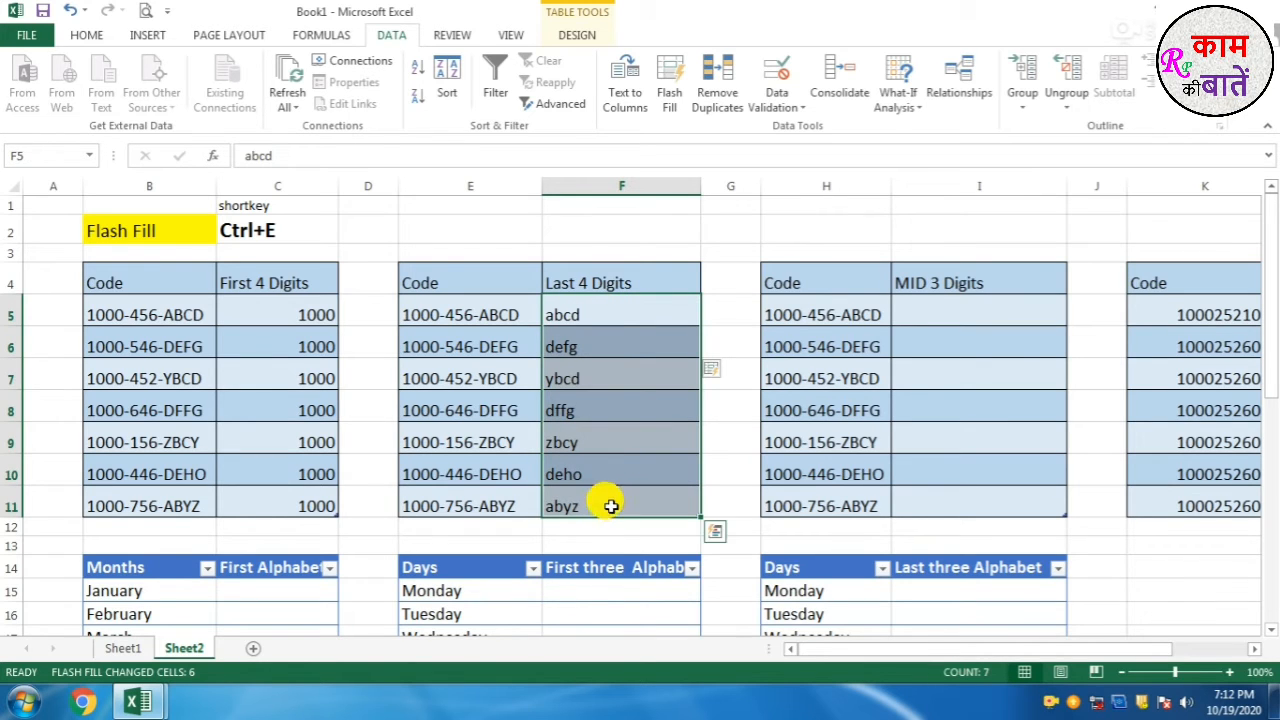
Step: Replace the example in F5 with uppercase ABCD to refill the Last 4 Digits column in capitals
{"action": "left_click", "coordinate": [597, 319]}
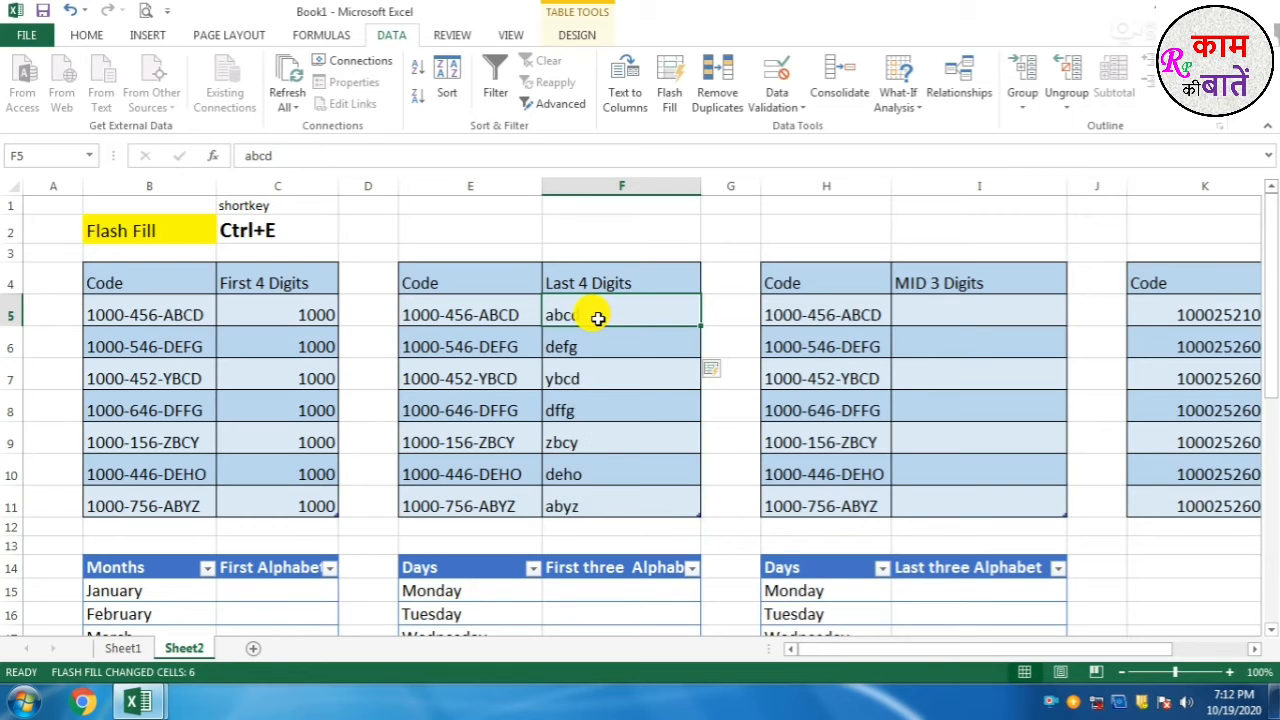
{"action": "type", "text": "AB"}
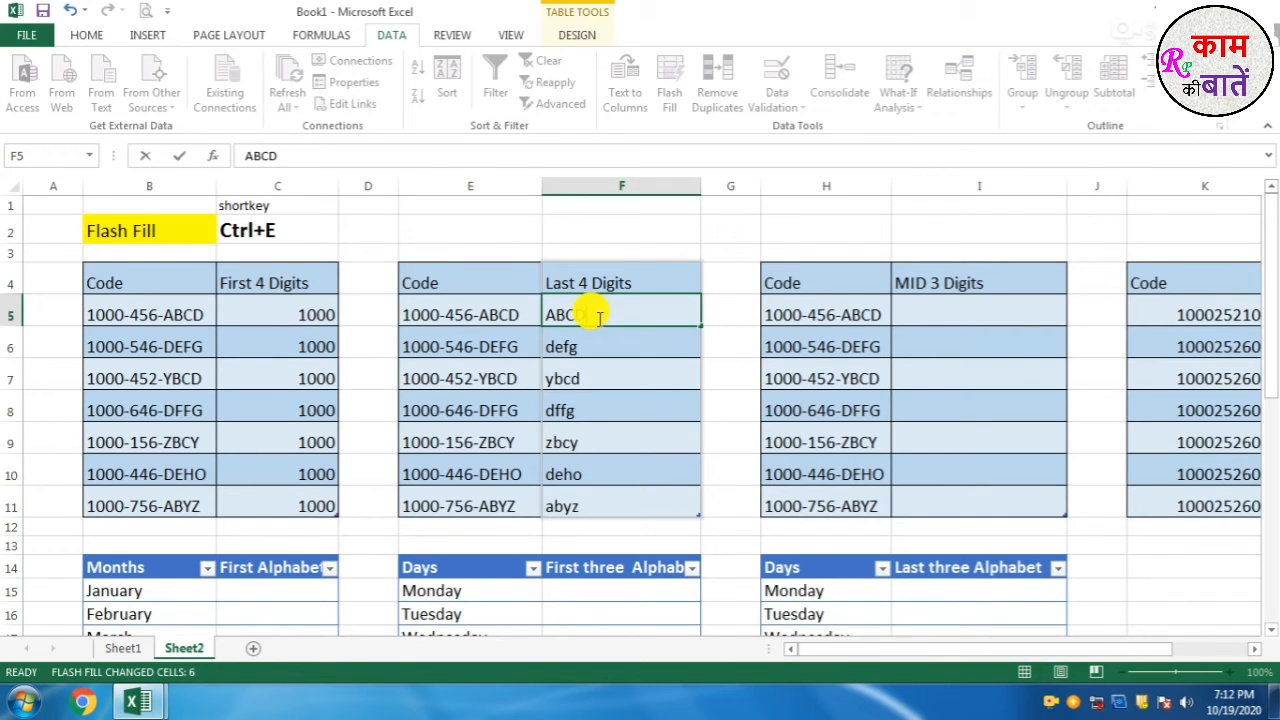
{"action": "type", "text": "CD"}
{"action": "key", "text": "Return"}
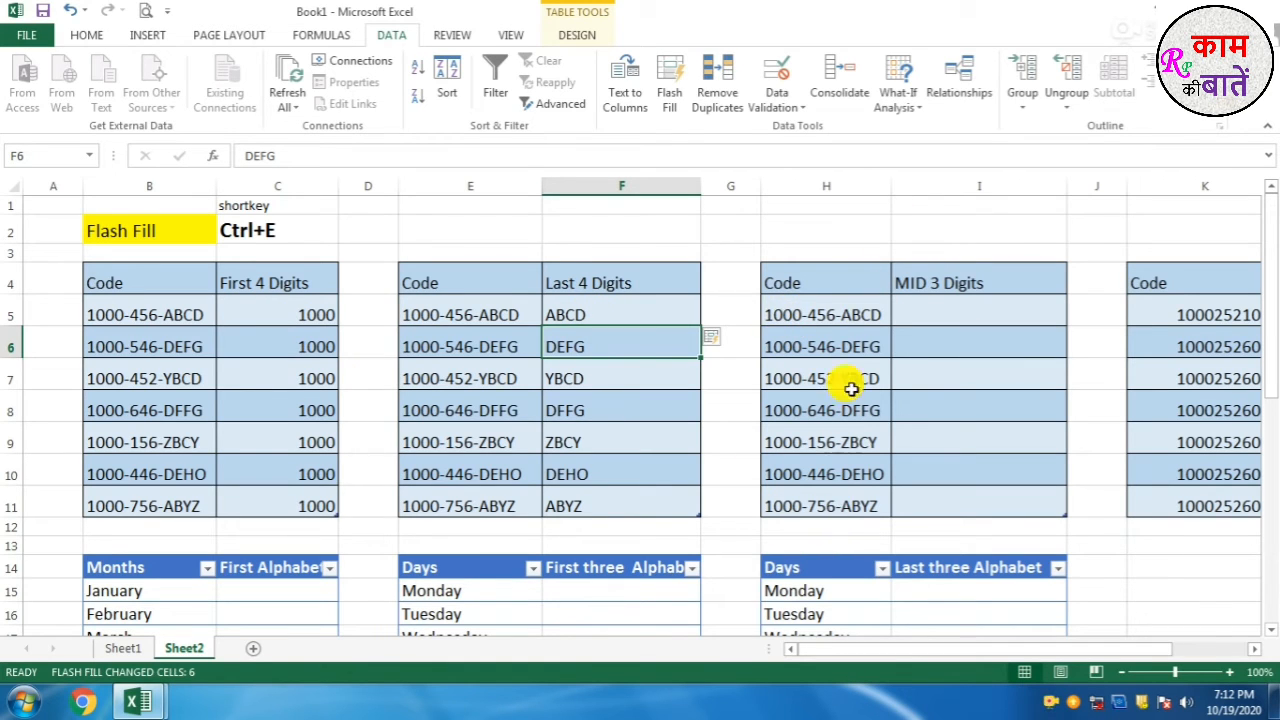
Step: Examine the codes in H5:H11 beside the MID 3 Digits column
{"action": "left_click", "coordinate": [816, 316]}
{"action": "left_click", "coordinate": [820, 346]}
{"action": "left_click", "coordinate": [820, 378]}
{"action": "left_click", "coordinate": [821, 410]}
{"action": "left_click", "coordinate": [822, 442]}
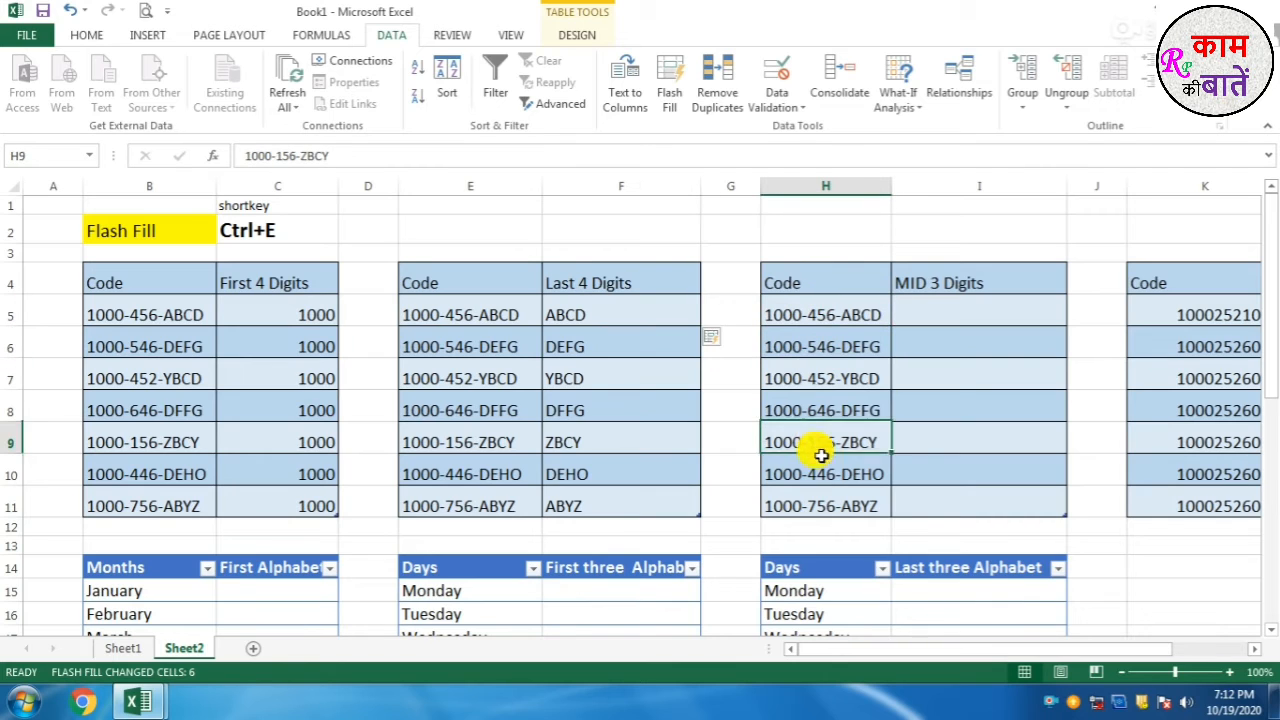
{"action": "left_click", "coordinate": [823, 474]}
{"action": "left_click", "coordinate": [823, 504]}
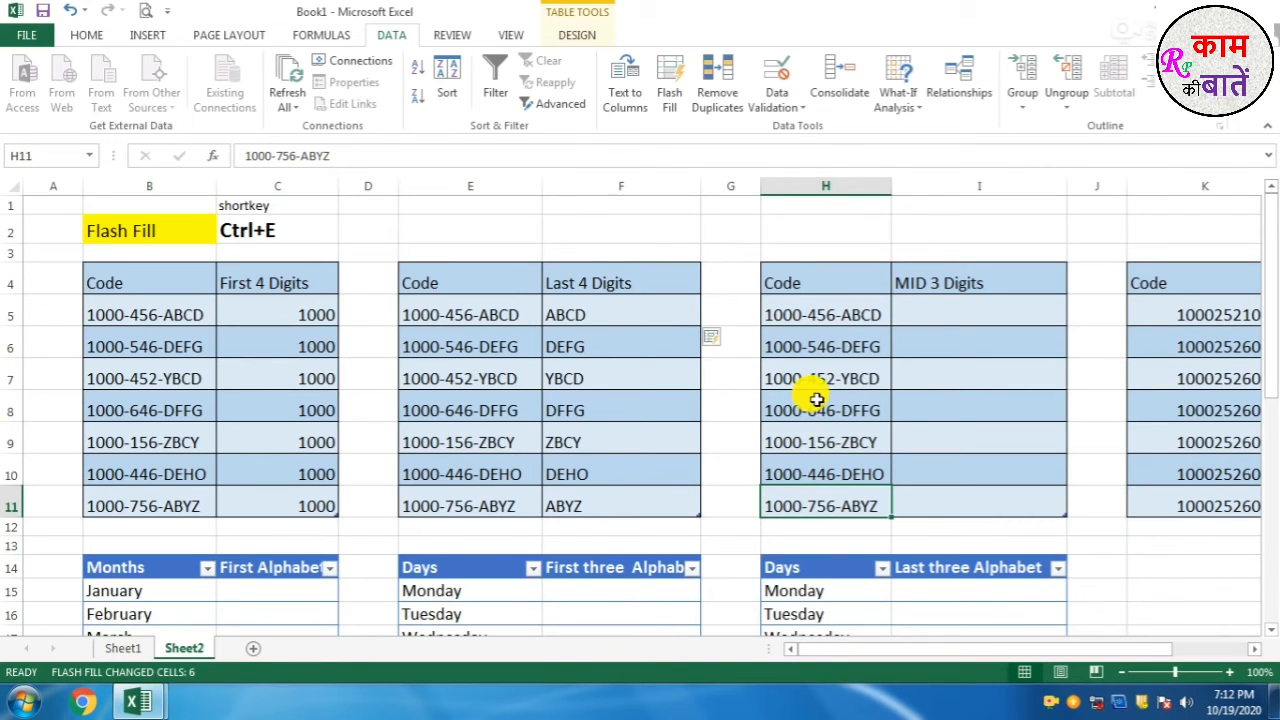
{"action": "left_click", "coordinate": [826, 314]}
Step: Enter 456 in I5 as the example and Flash Fill the rest of the MID 3 Digits column
{"action": "left_click", "coordinate": [933, 315]}
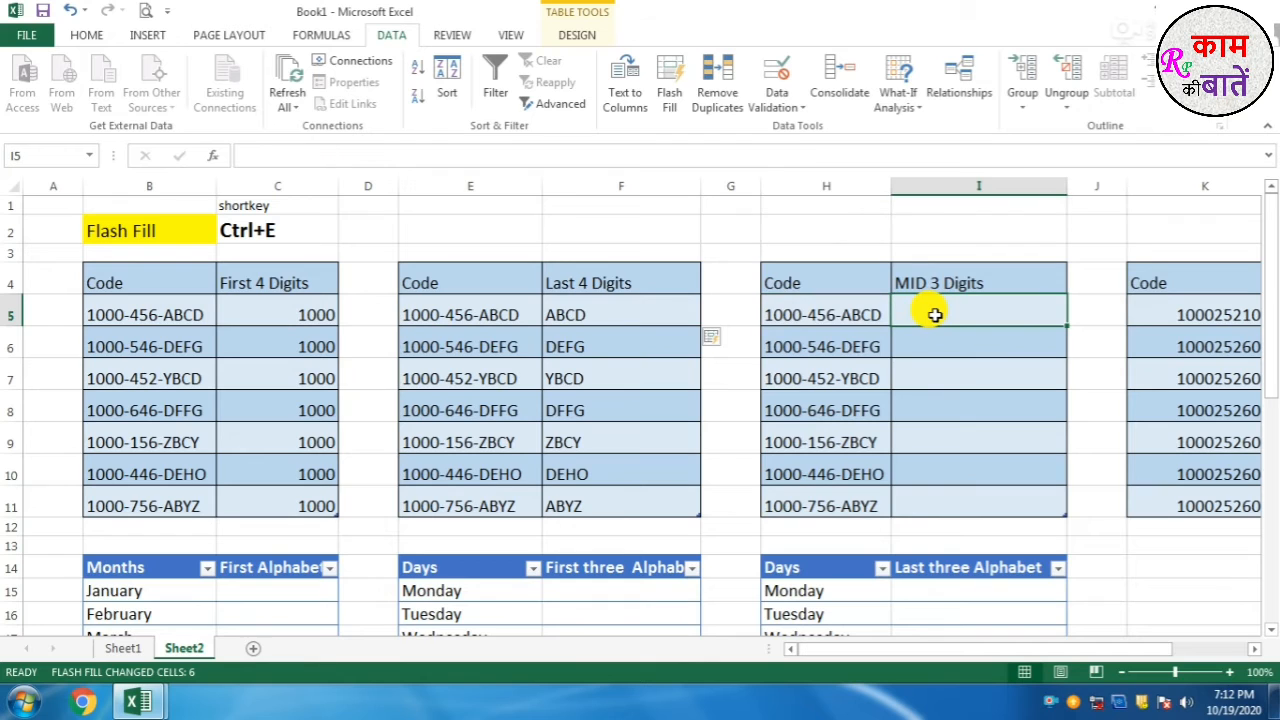
{"action": "type", "text": "456"}
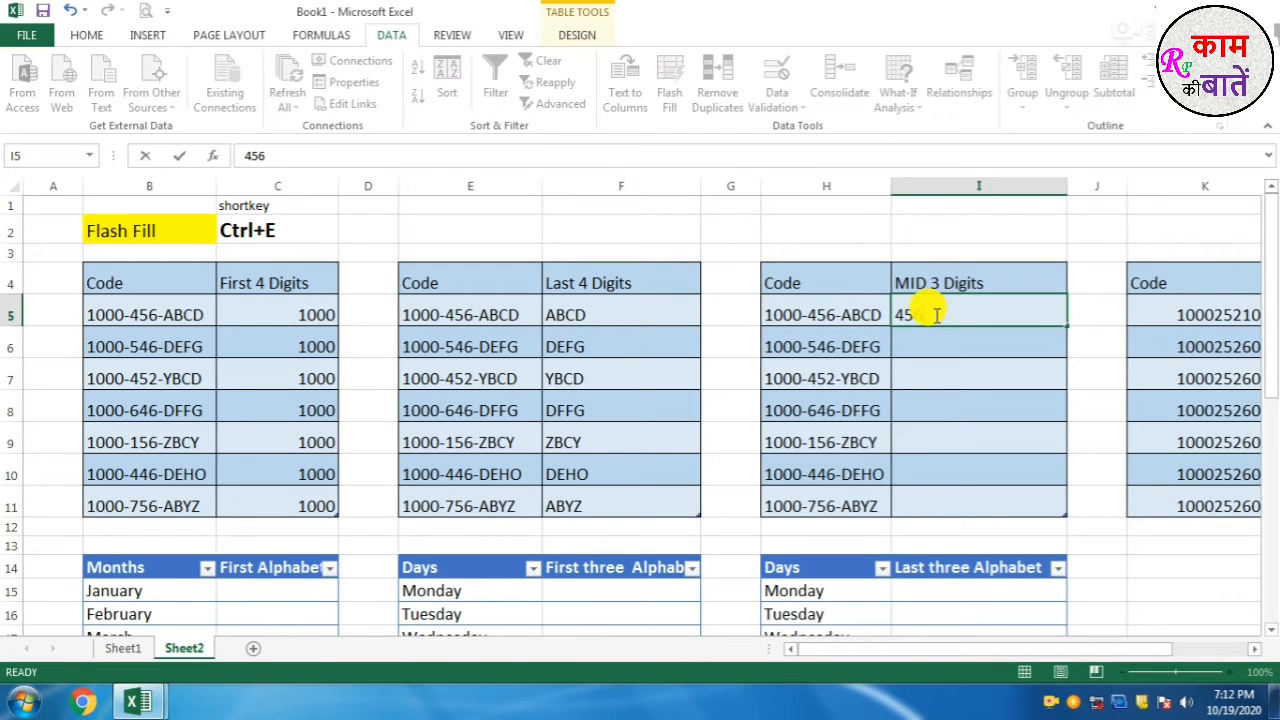
{"action": "key", "text": "Return"}
{"action": "key", "text": "ctrl+e"}
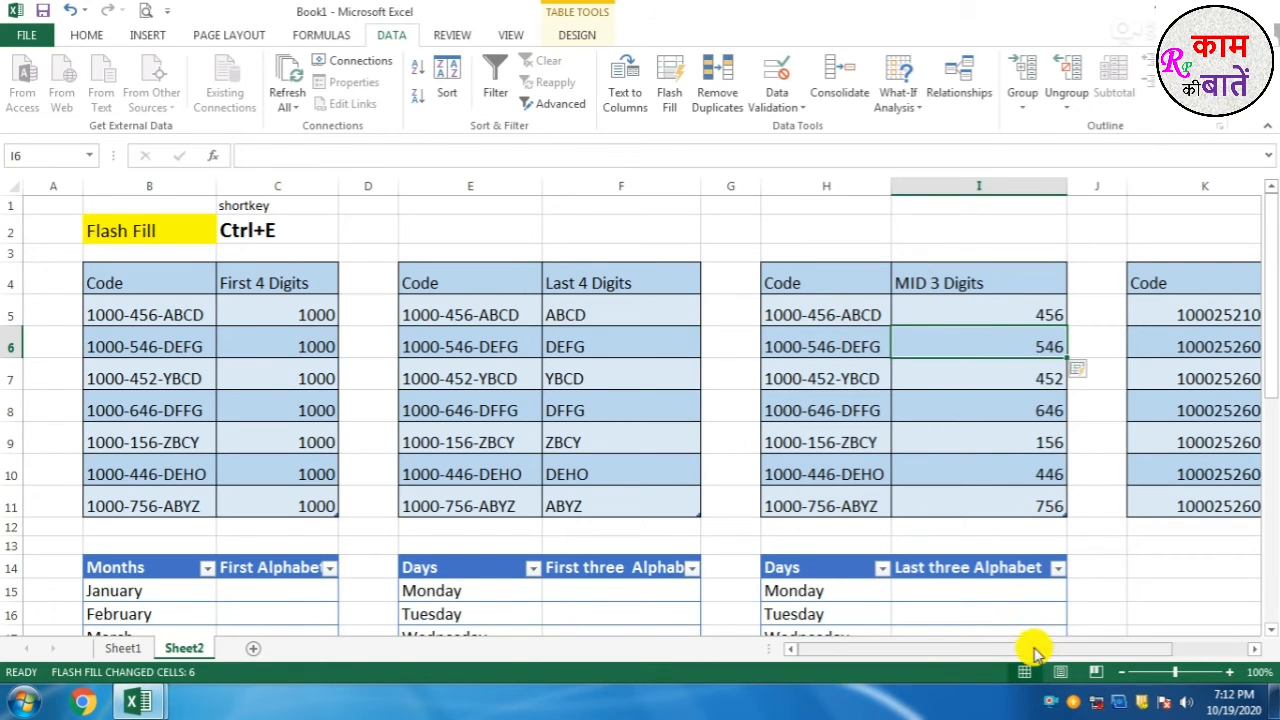
Step: Enter 2521 in L5 as the example for the unseparated codes and Flash Fill the rest of the MID 4 Digits column
{"action": "left_click_drag", "start_coordinate": [1031, 649], "coordinate": [1140, 650]}
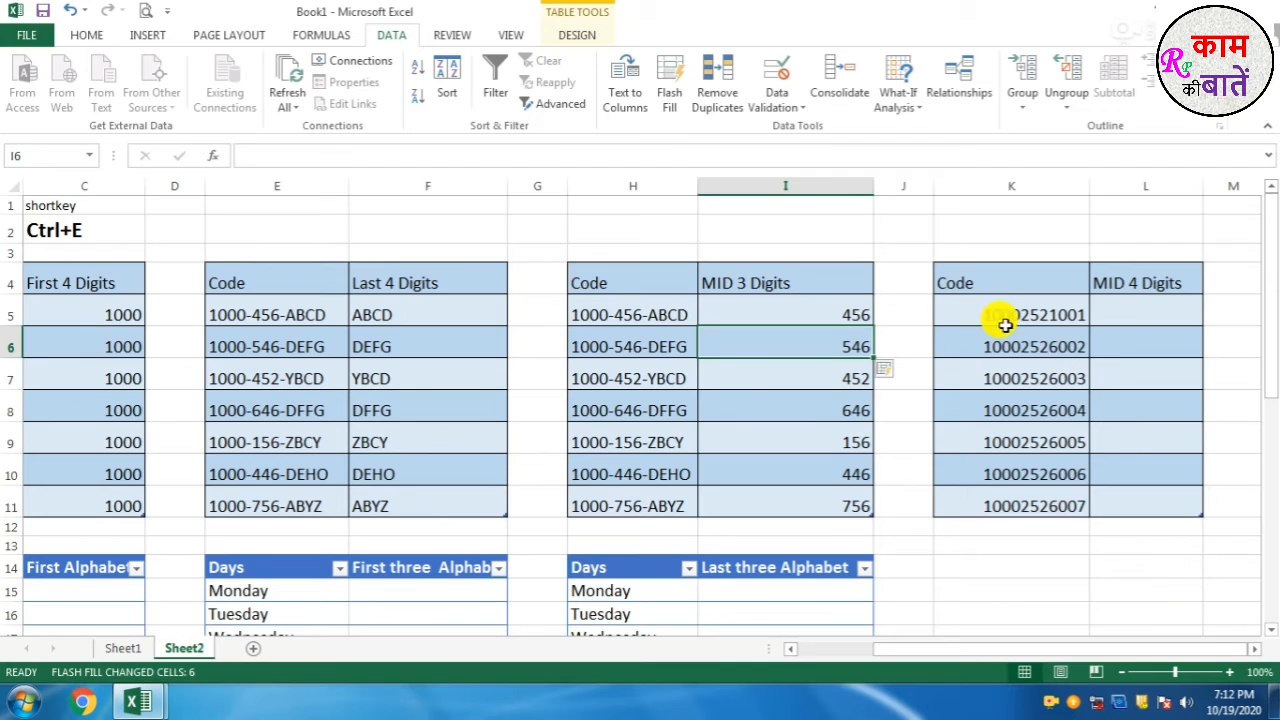
{"action": "left_click_drag", "start_coordinate": [1000, 320], "coordinate": [1006, 511]}
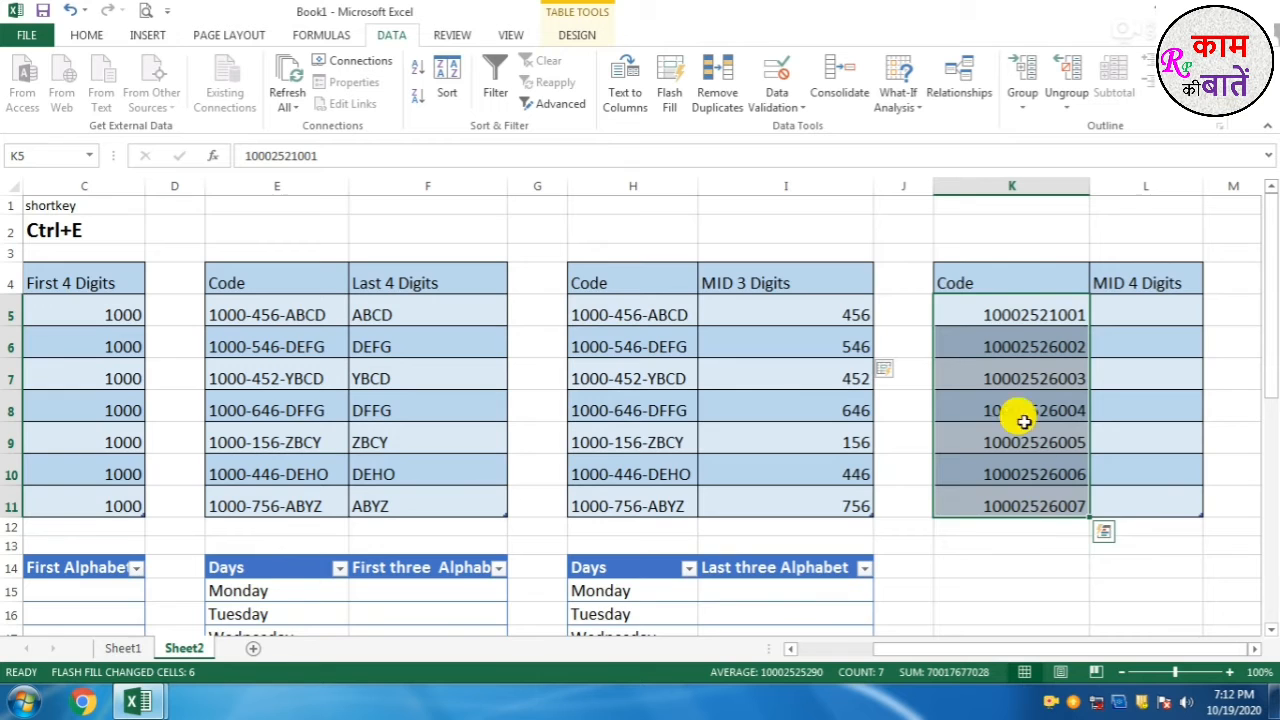
{"action": "left_click_drag", "start_coordinate": [1005, 308], "coordinate": [1000, 522]}
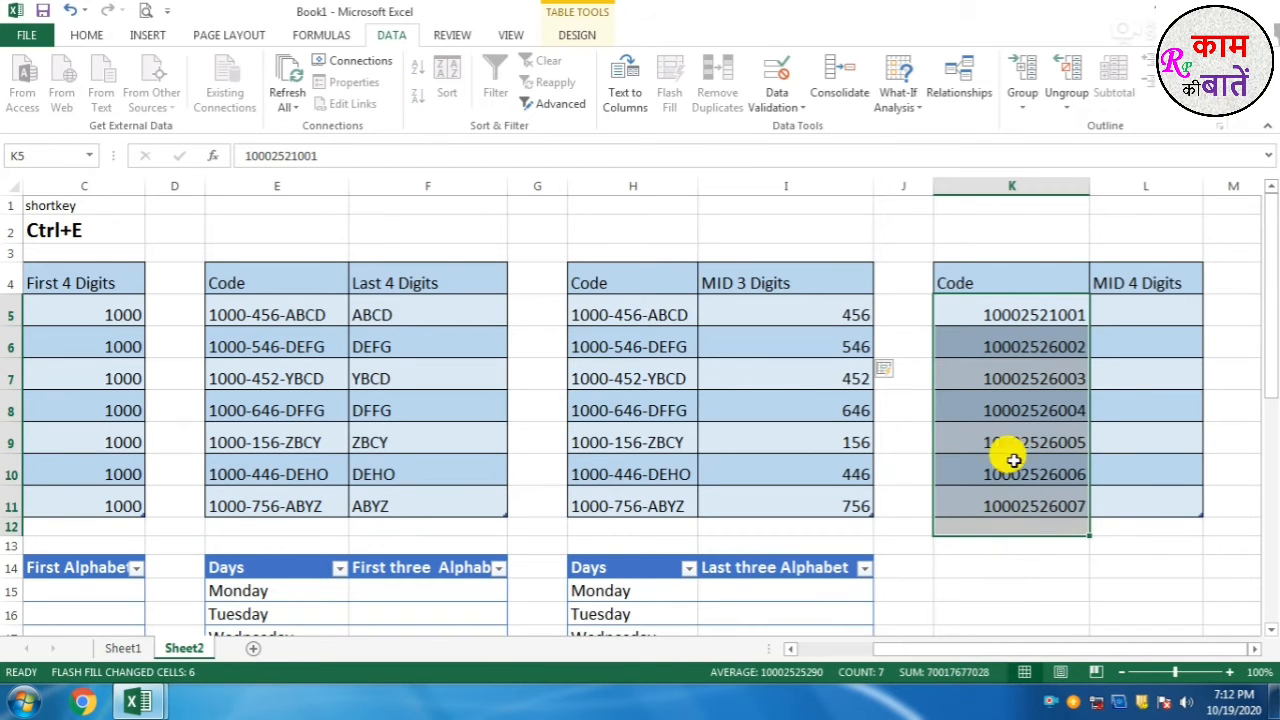
{"action": "left_click", "coordinate": [1027, 316]}
{"action": "left_click", "coordinate": [1108, 315]}
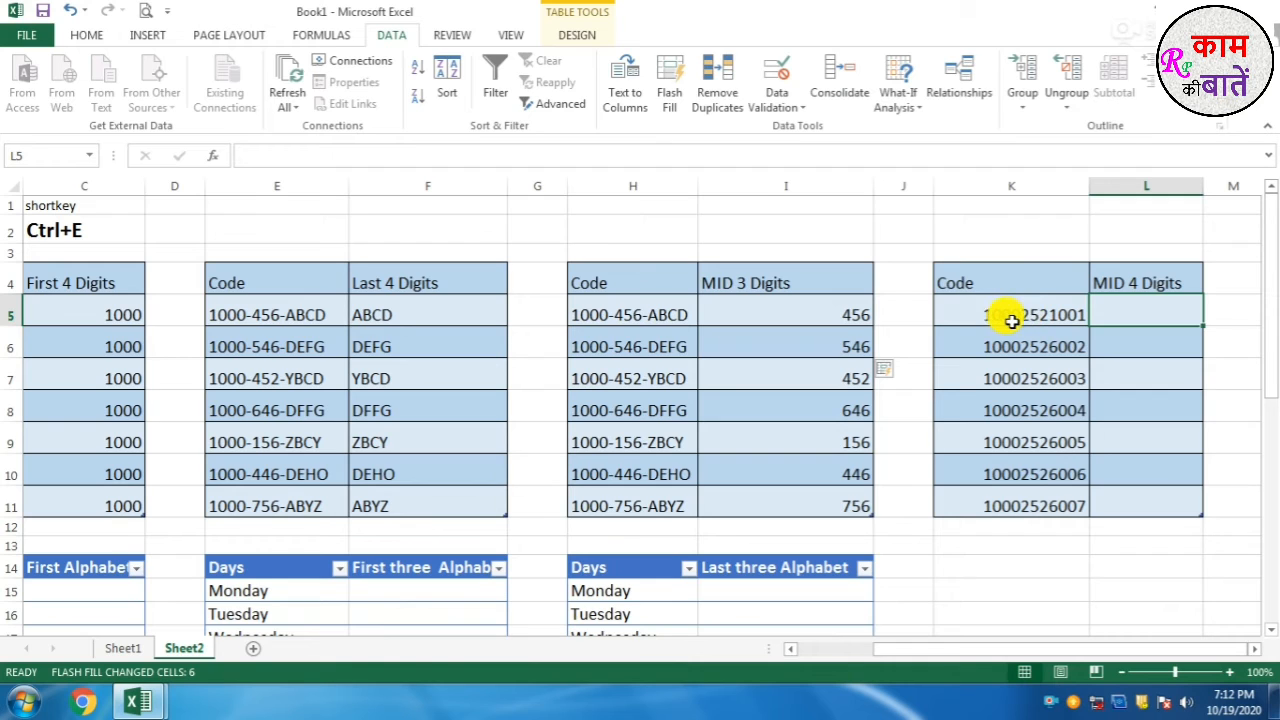
{"action": "type", "text": "2"}
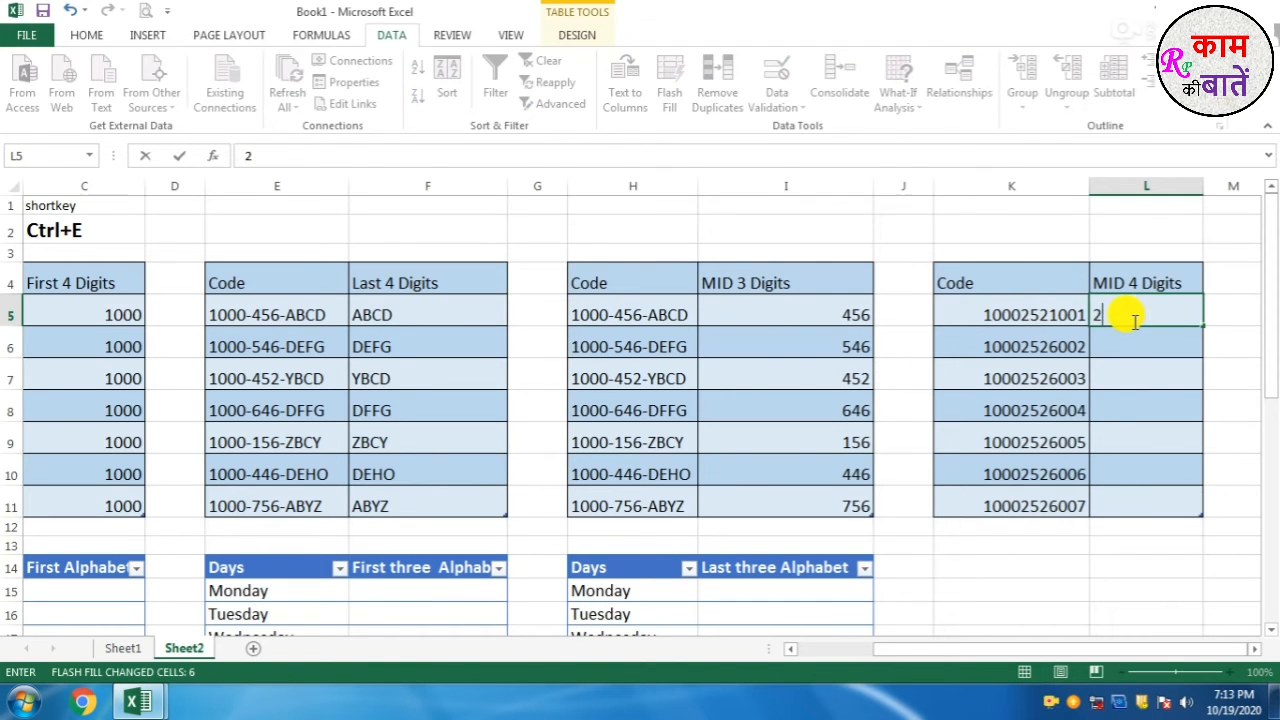
{"action": "type", "text": "524"}
{"action": "key", "text": "ctrl+Return"}
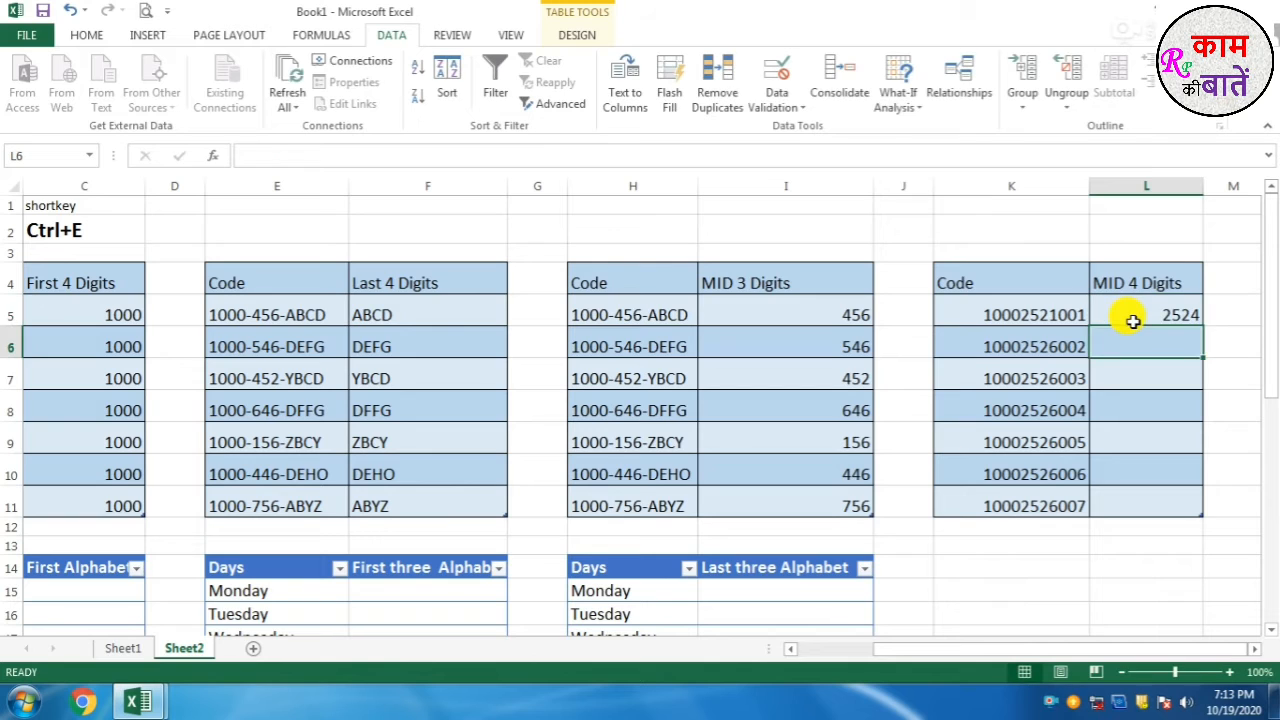
{"action": "type", "text": "25"}
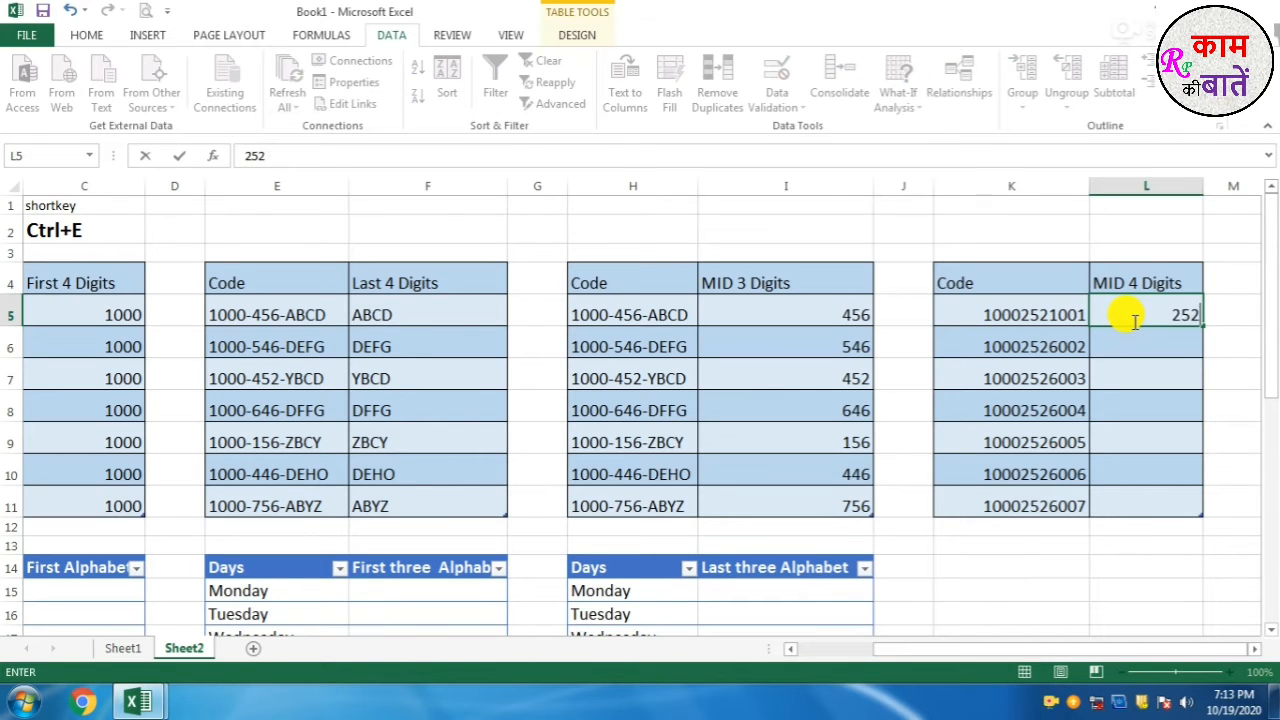
{"action": "key", "text": "Return"}
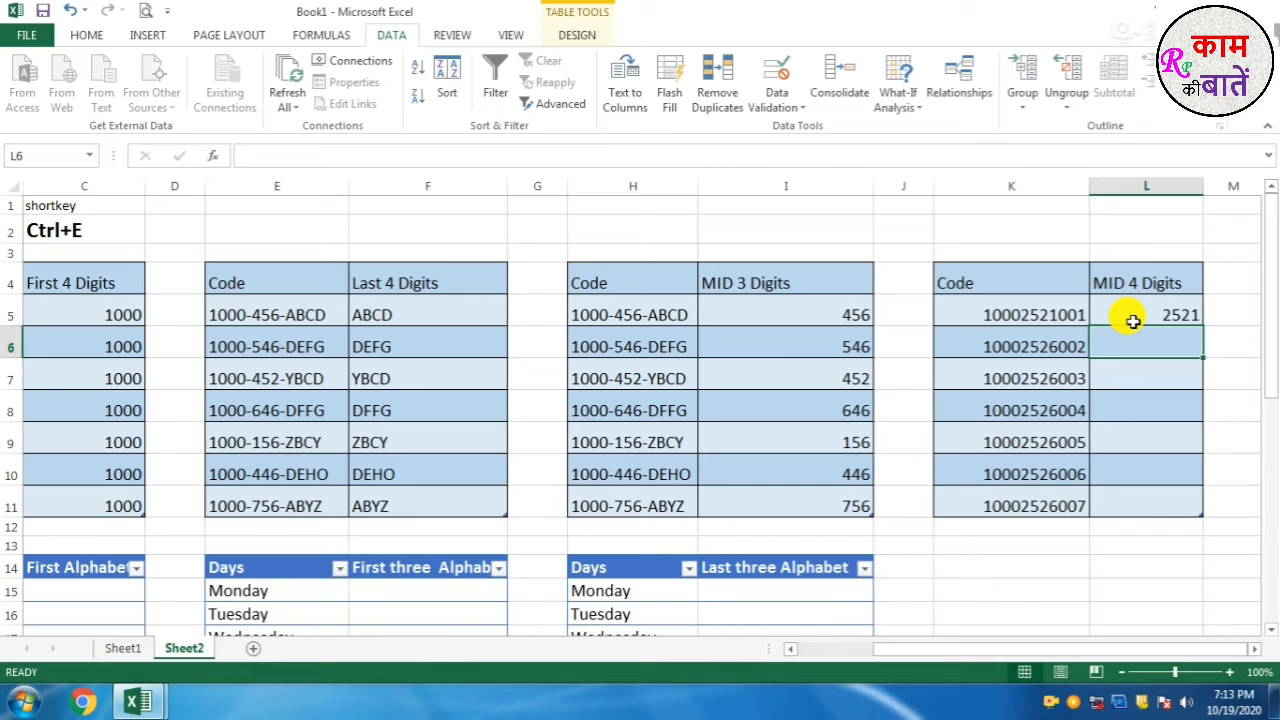
{"action": "key", "text": "ctrl+e"}
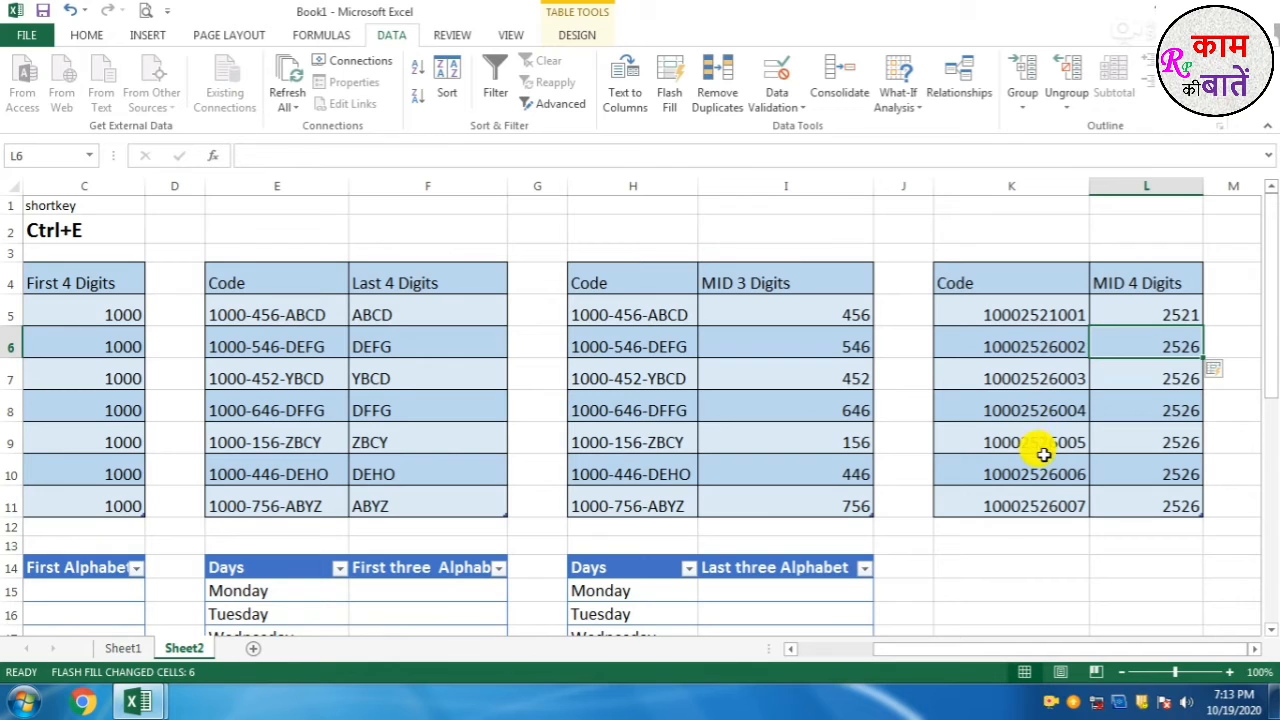
Step: Try to refill the MID 4 Digits column with the last three digits by changing the example in L5 to 001
{"action": "left_click", "coordinate": [1153, 314]}
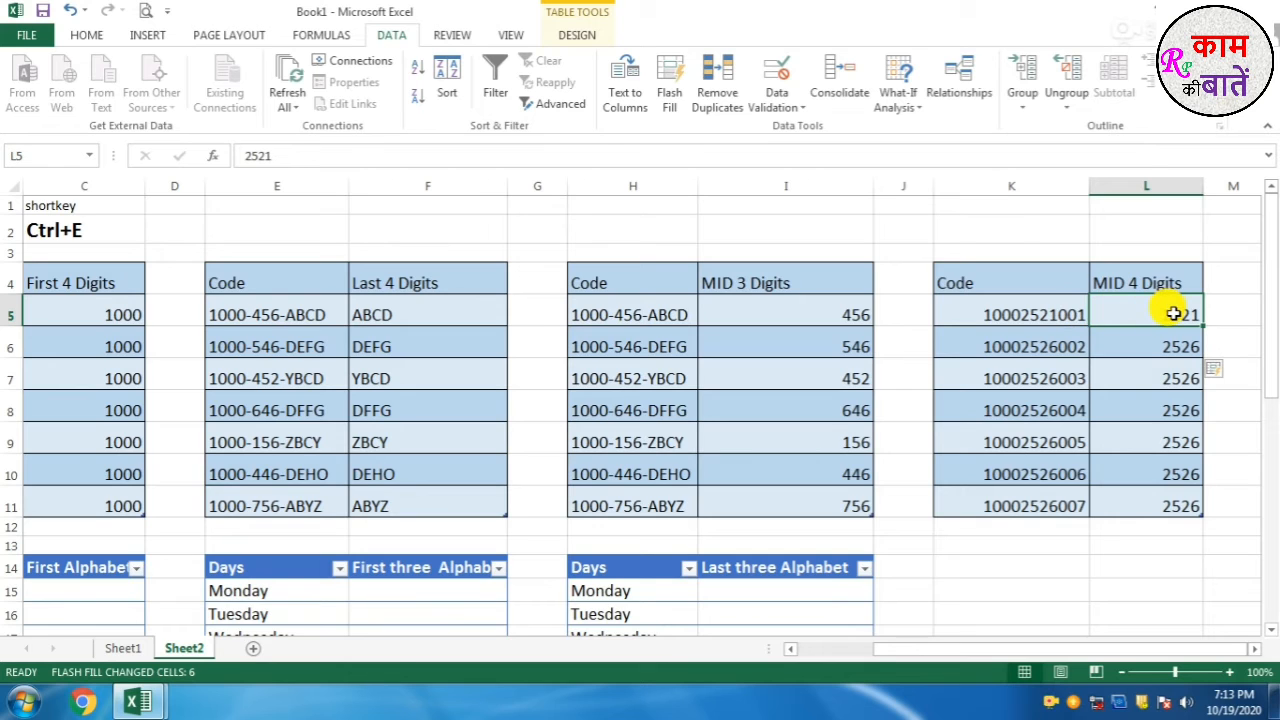
{"action": "type", "text": "001"}
{"action": "key", "text": "Return"}
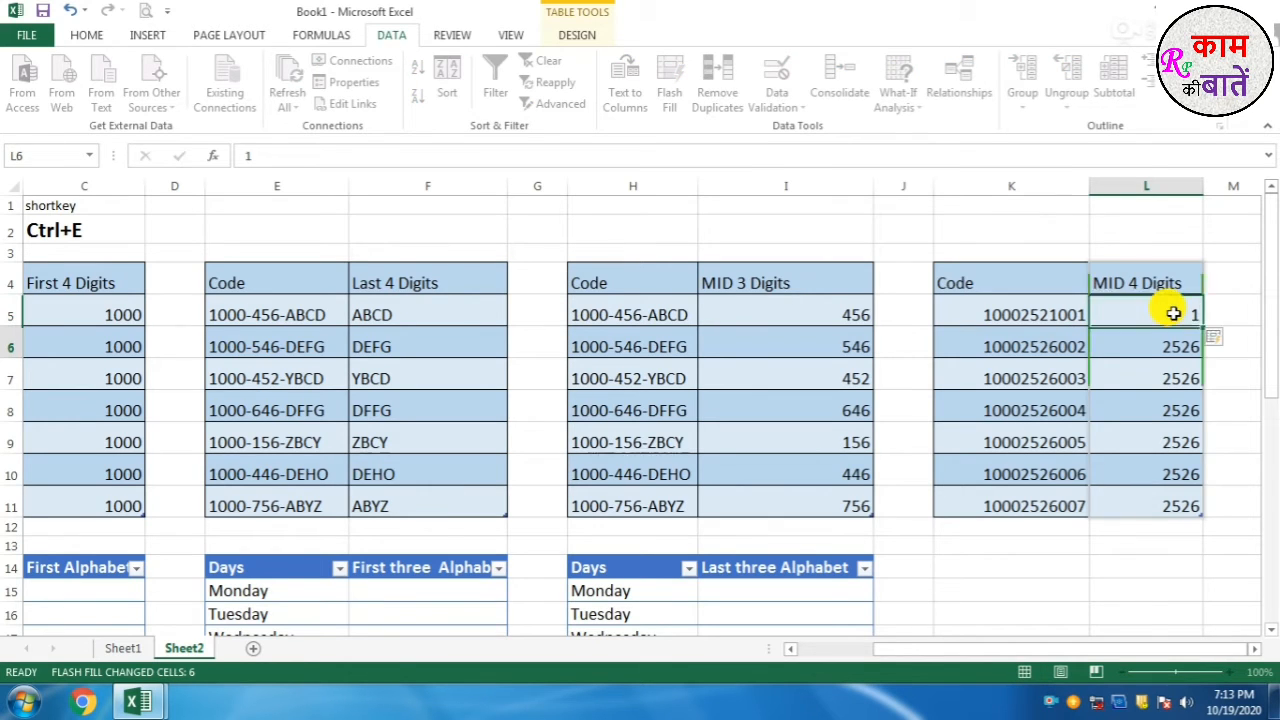
Step: Change the example in L5 to 1001 to refill the column with each code's last four digits, and select L5:L11
{"action": "left_click", "coordinate": [1173, 314]}
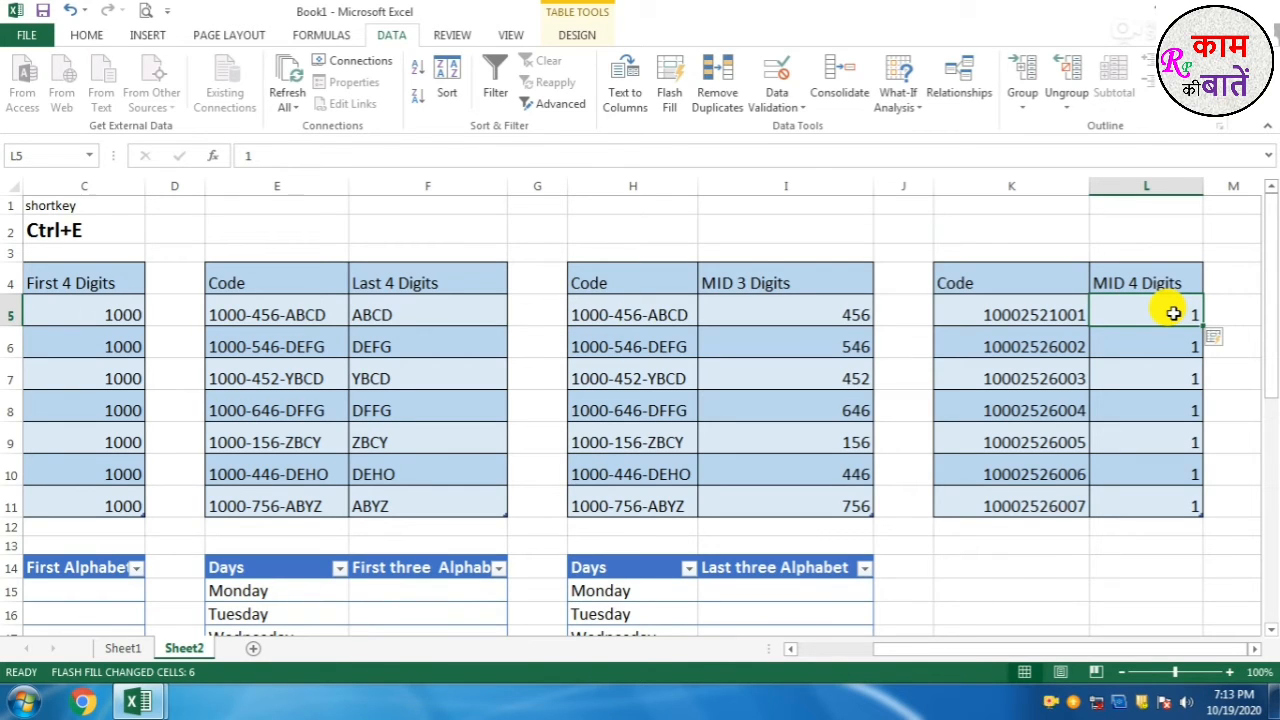
{"action": "type", "text": "1001"}
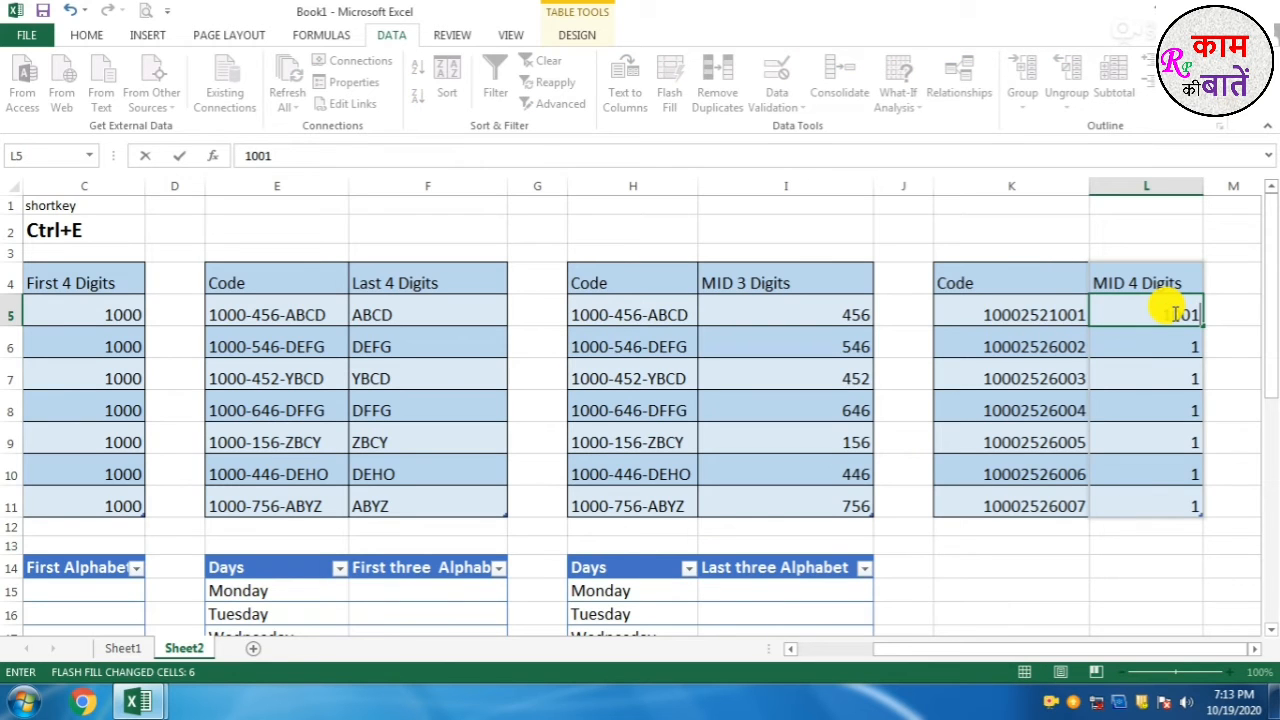
{"action": "key", "text": "Return"}
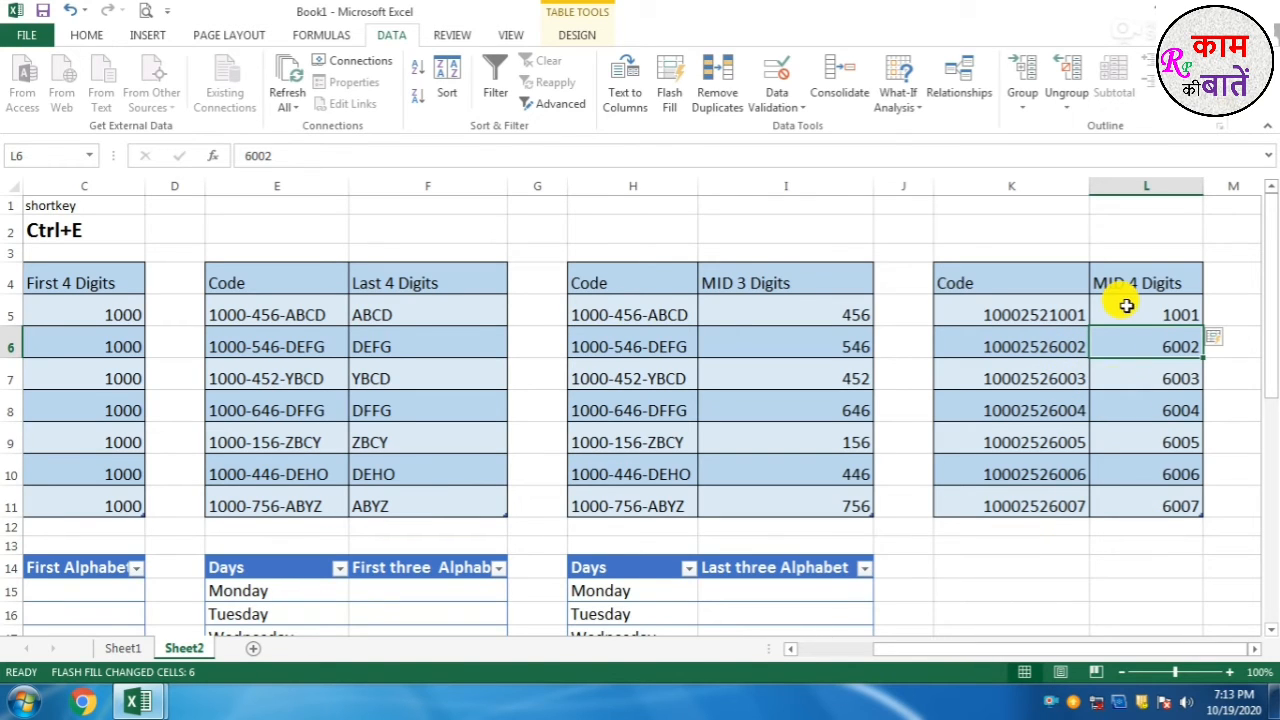
{"action": "left_click_drag", "start_coordinate": [1122, 305], "coordinate": [1134, 509]}
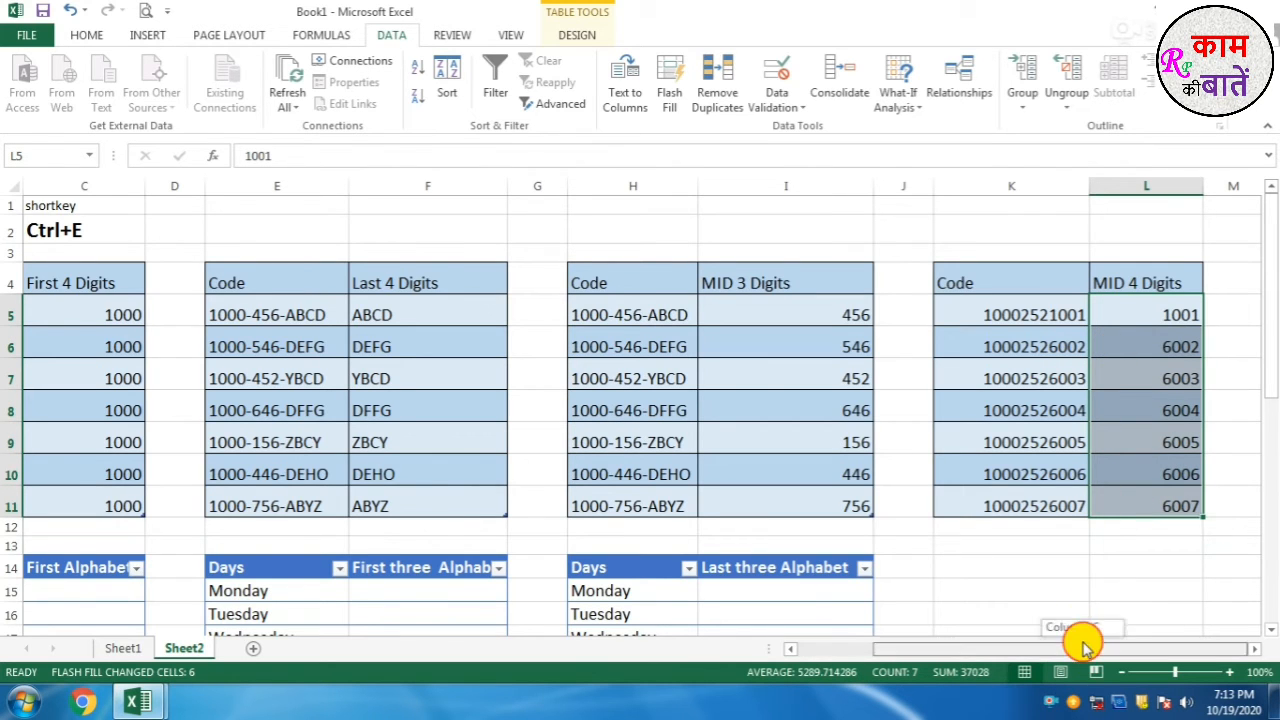
Step: Enter J in C15 as the example for January and Flash Fill the rest of the First Alphabet column beside the months
{"action": "left_click_drag", "start_coordinate": [1078, 652], "coordinate": [918, 667]}
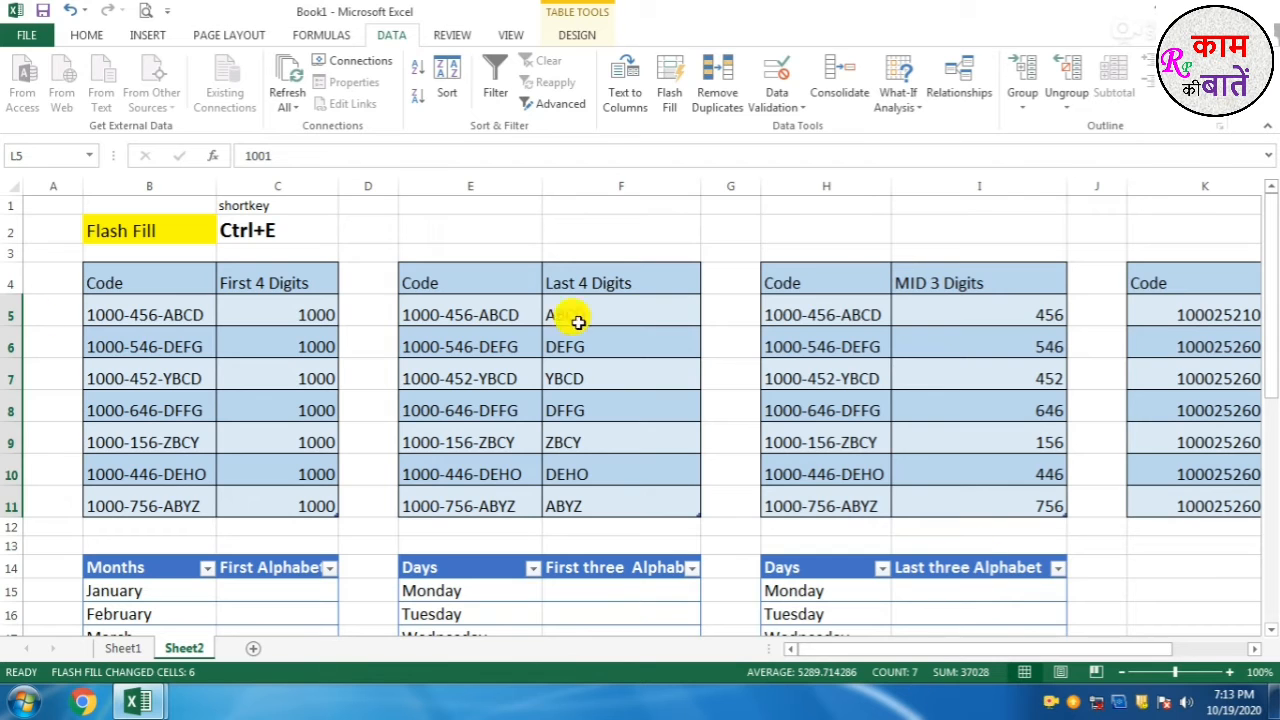
{"action": "scroll", "coordinate": [170, 328], "scroll_direction": "down", "scroll_amount": 4}
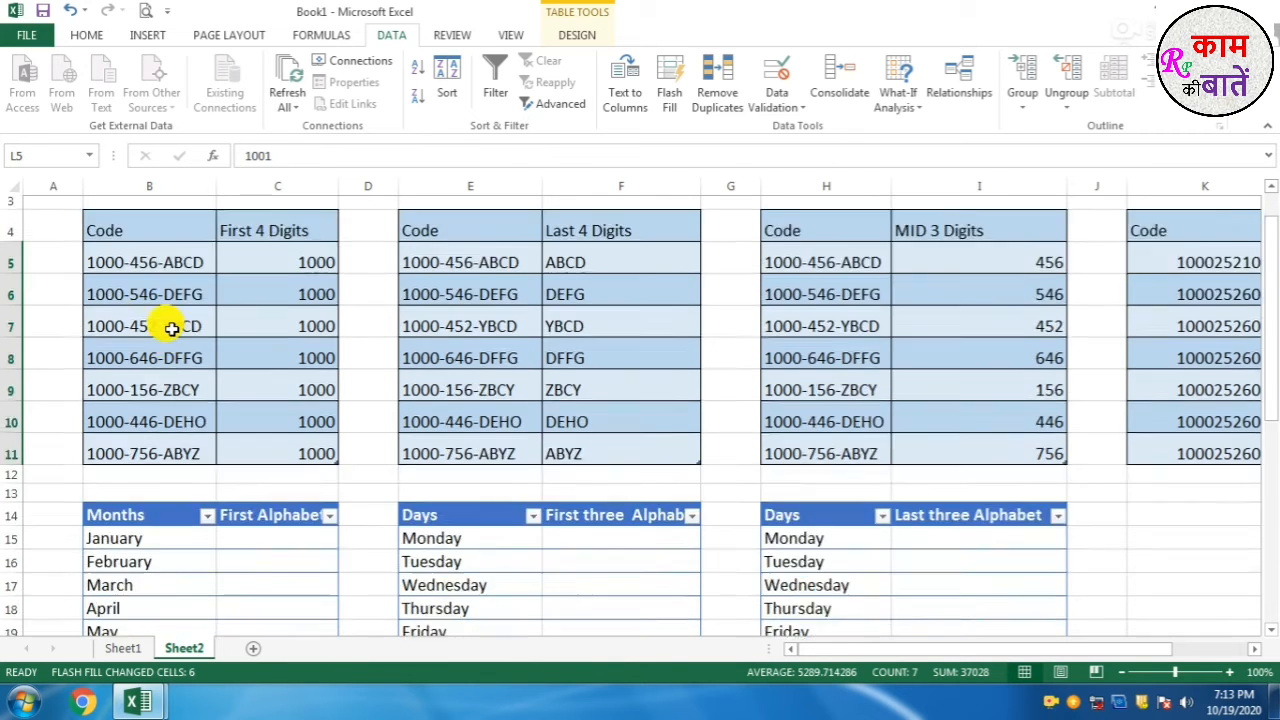
{"action": "left_click_drag", "start_coordinate": [147, 250], "coordinate": [180, 506]}
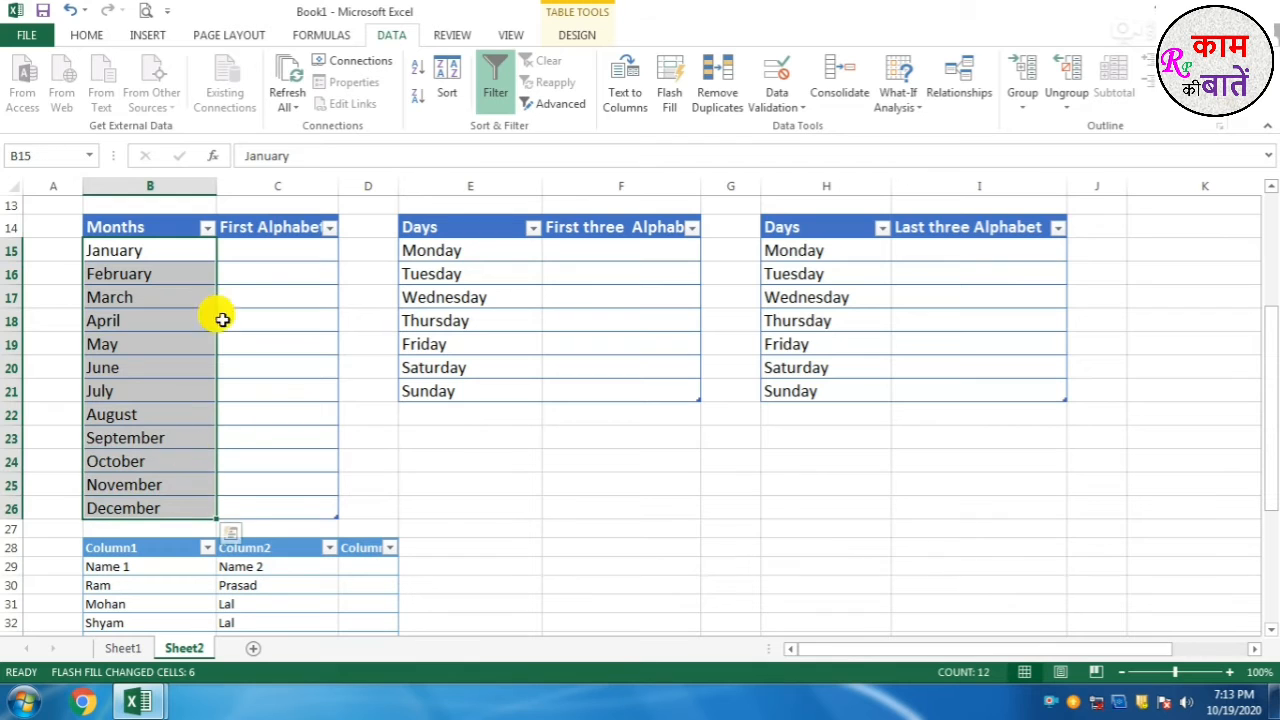
{"action": "left_click", "coordinate": [244, 226]}
{"action": "left_click", "coordinate": [250, 250]}
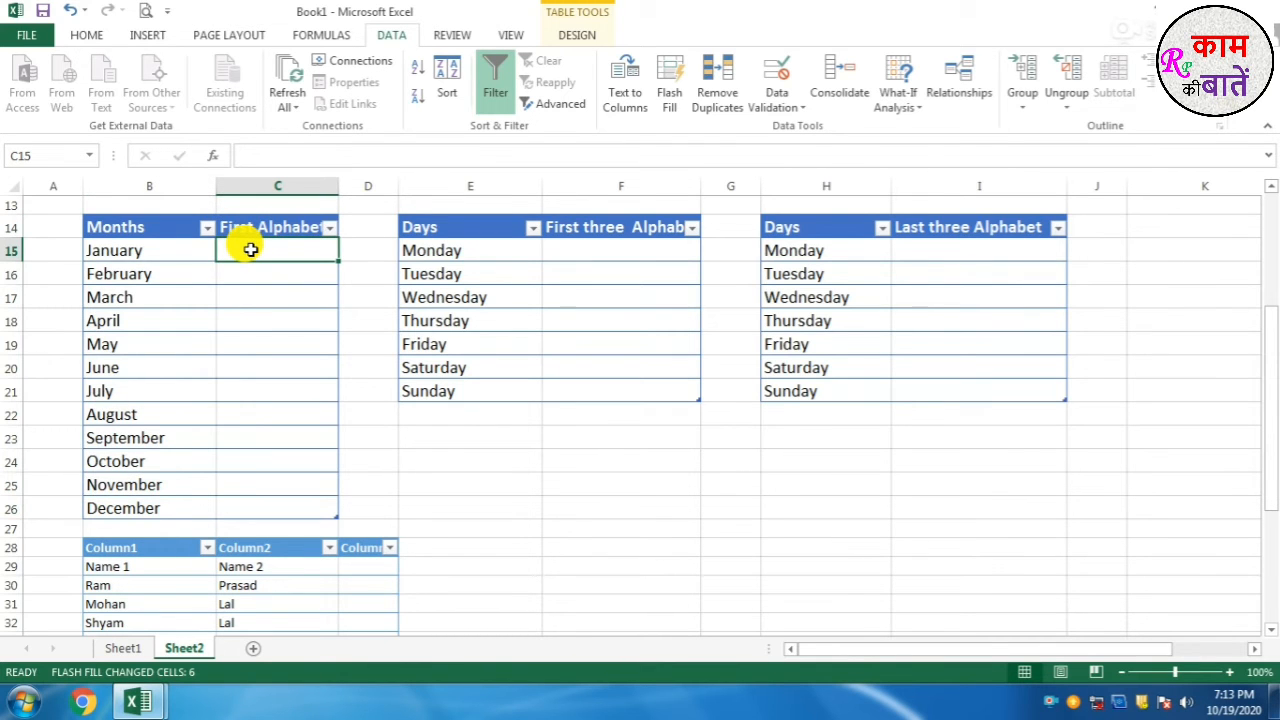
{"action": "type", "text": "j"}
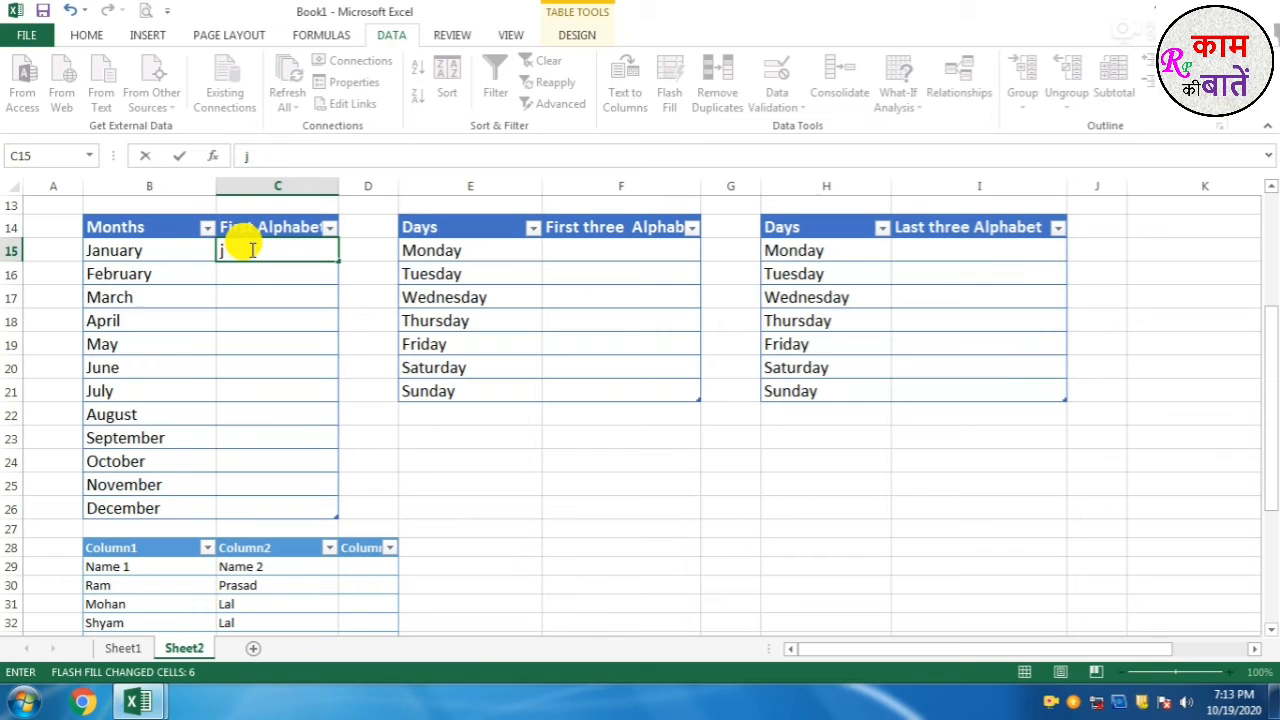
{"action": "key", "text": "Return"}
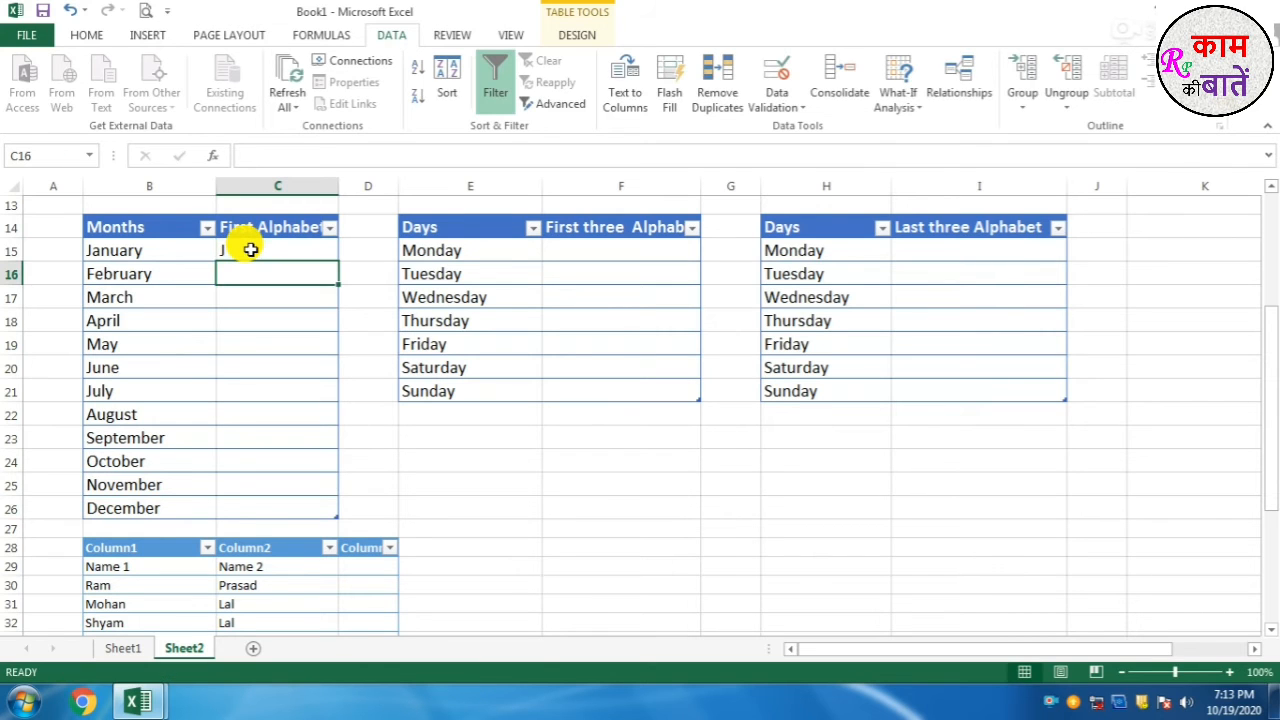
{"action": "key", "text": "ctrl+e"}
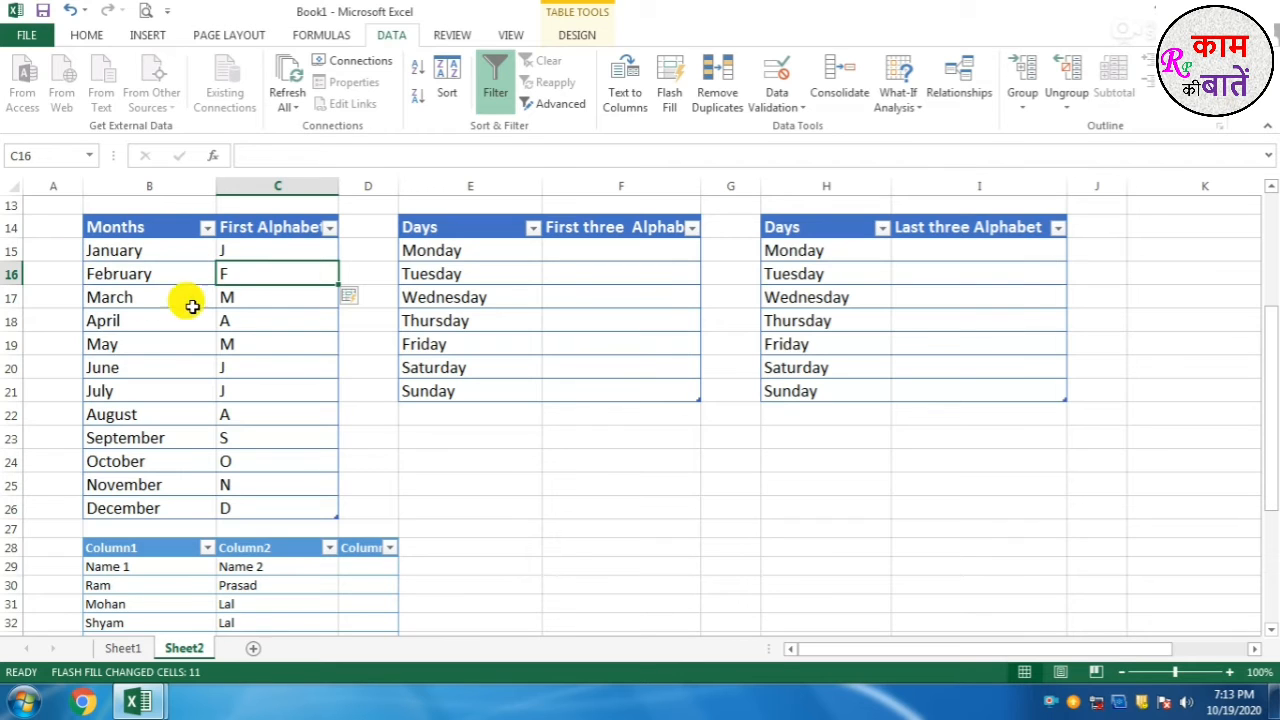
Step: Change the example in C15 to Jan to refill the First Alphabet column with three-letter month abbreviations
{"action": "left_click", "coordinate": [234, 252]}
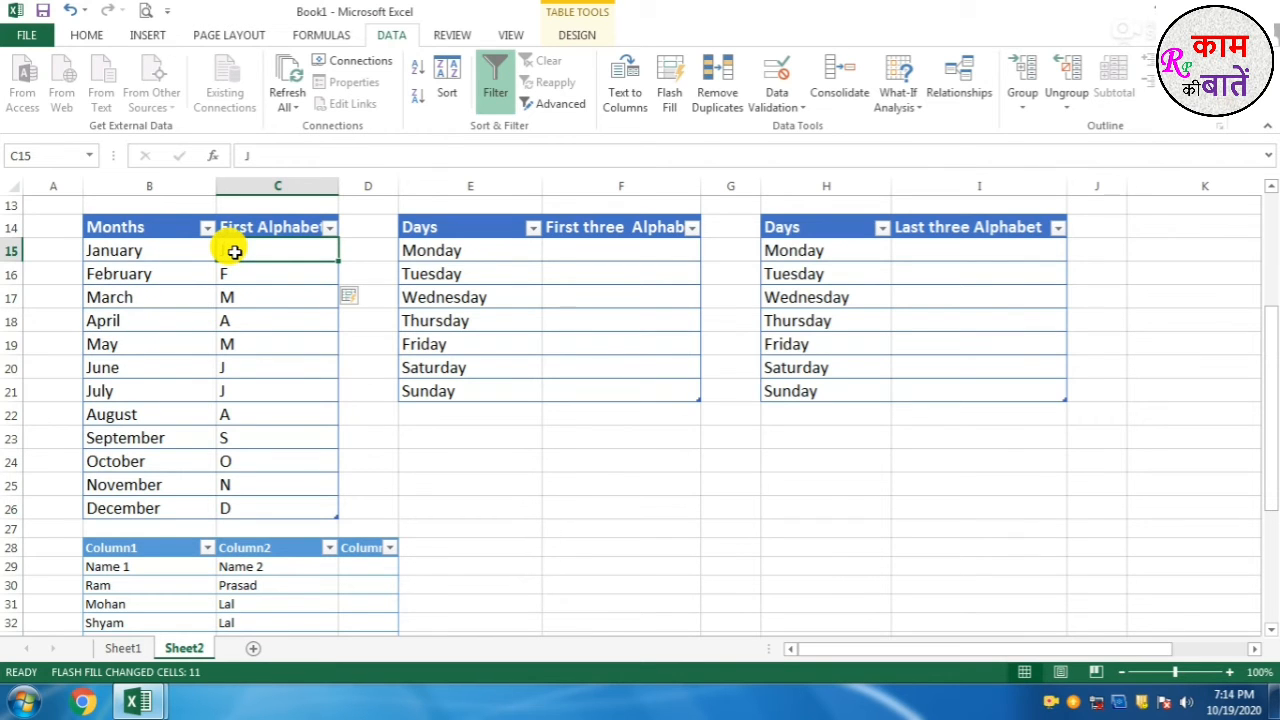
{"action": "type", "text": "J"}
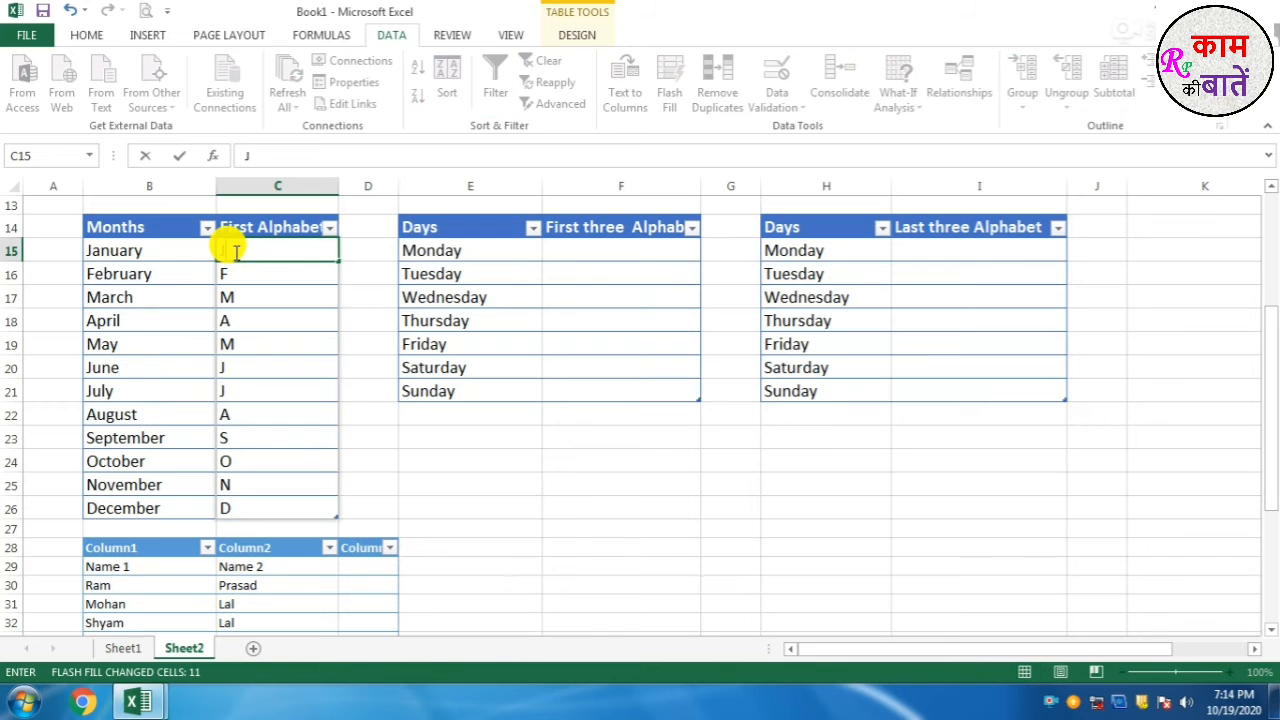
{"action": "type", "text": "an"}
{"action": "key", "text": "Return"}
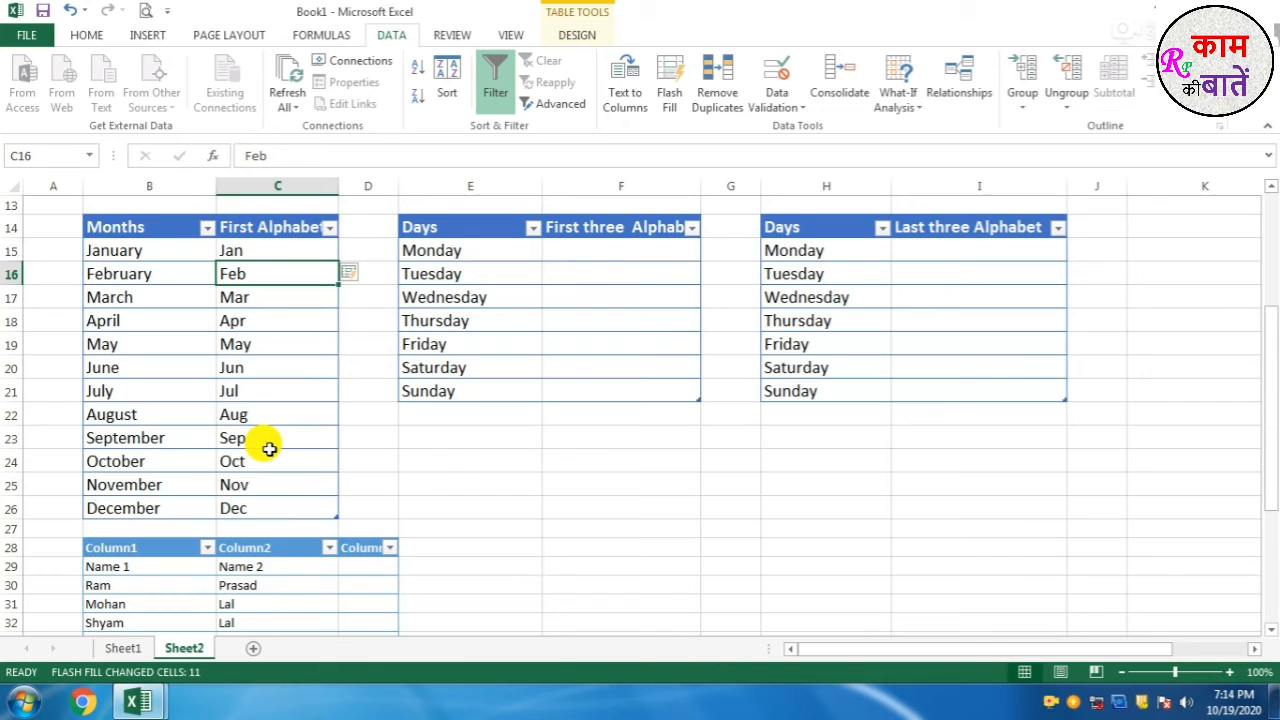
Step: Enter Mon in F15 as the example for Monday and Flash Fill the rest of the First three Alphabet column
{"action": "left_click", "coordinate": [252, 230]}
{"action": "left_click", "coordinate": [262, 367]}
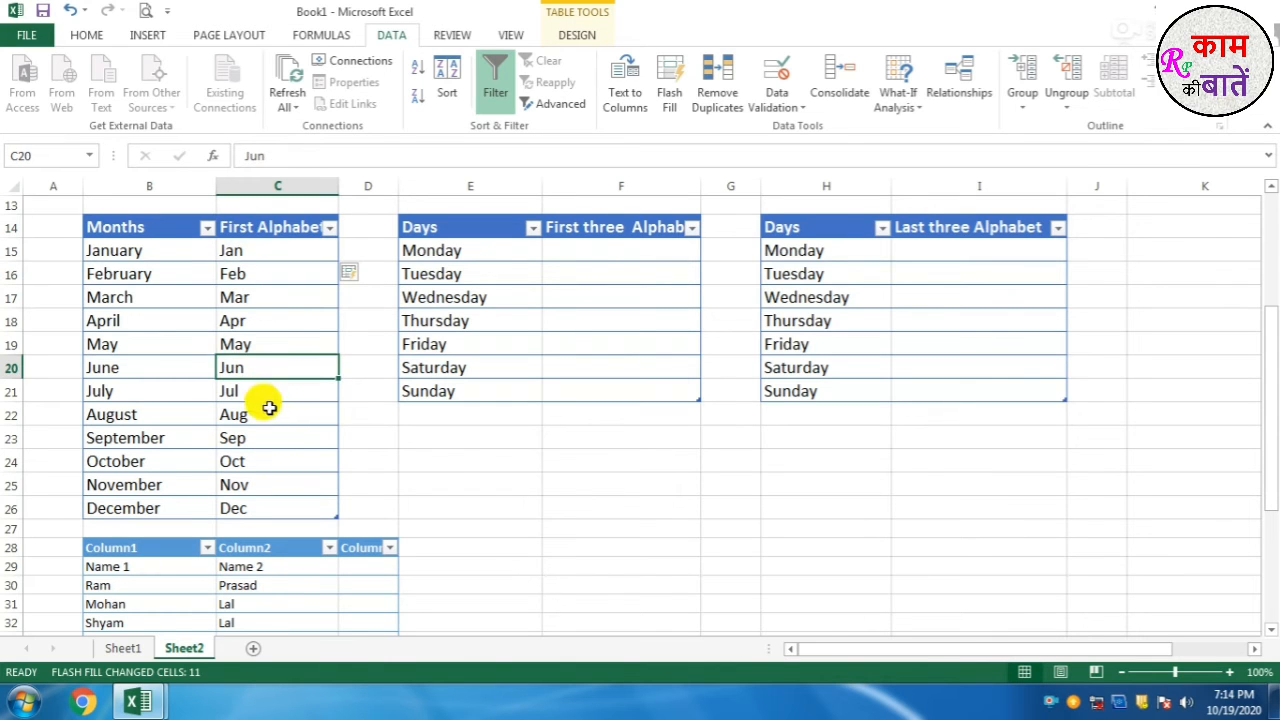
{"action": "left_click", "coordinate": [600, 248]}
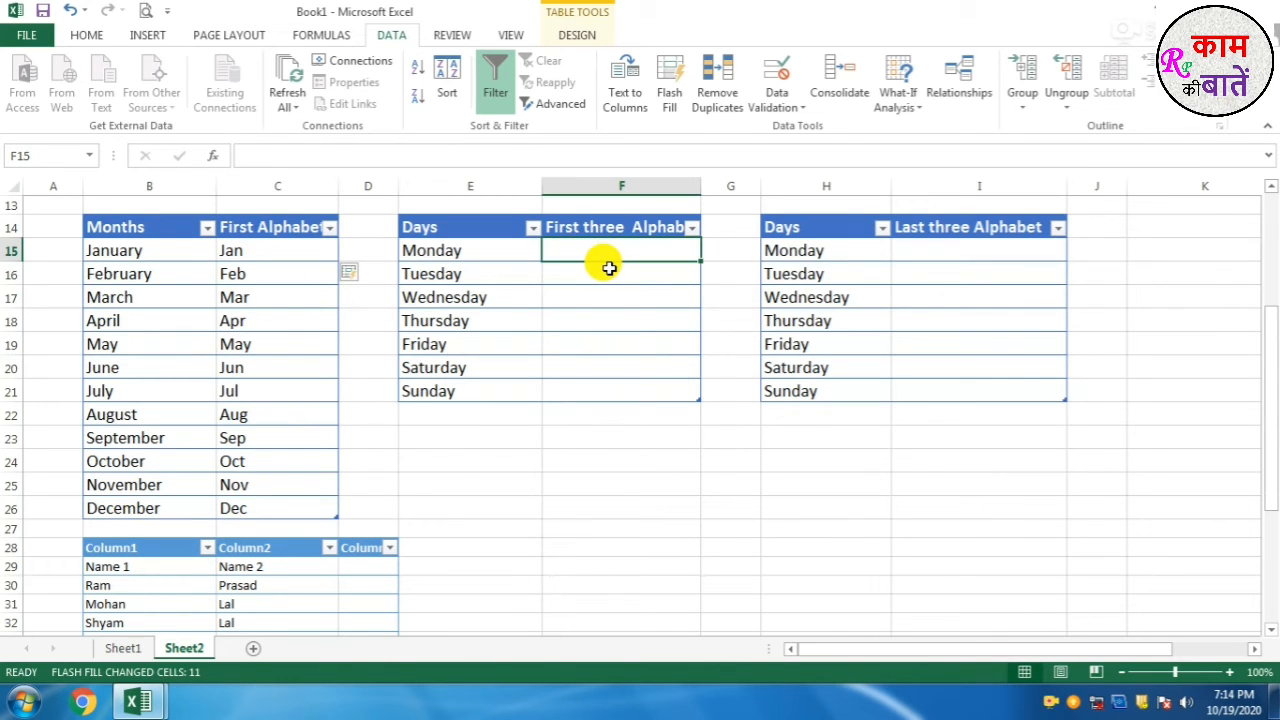
{"action": "type", "text": "MO"}
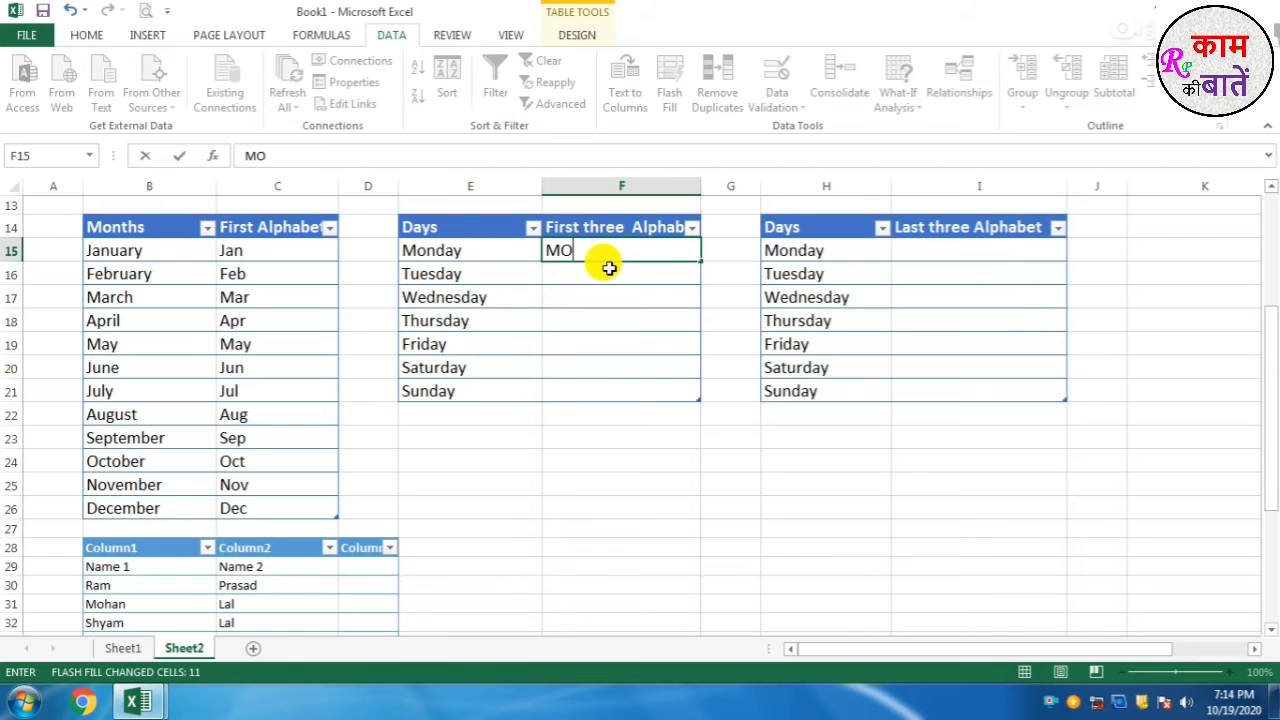
{"action": "key", "text": "BackSpace"}
{"action": "type", "text": "on"}
{"action": "key", "text": "Return"}
{"action": "key", "text": "ctrl+e"}
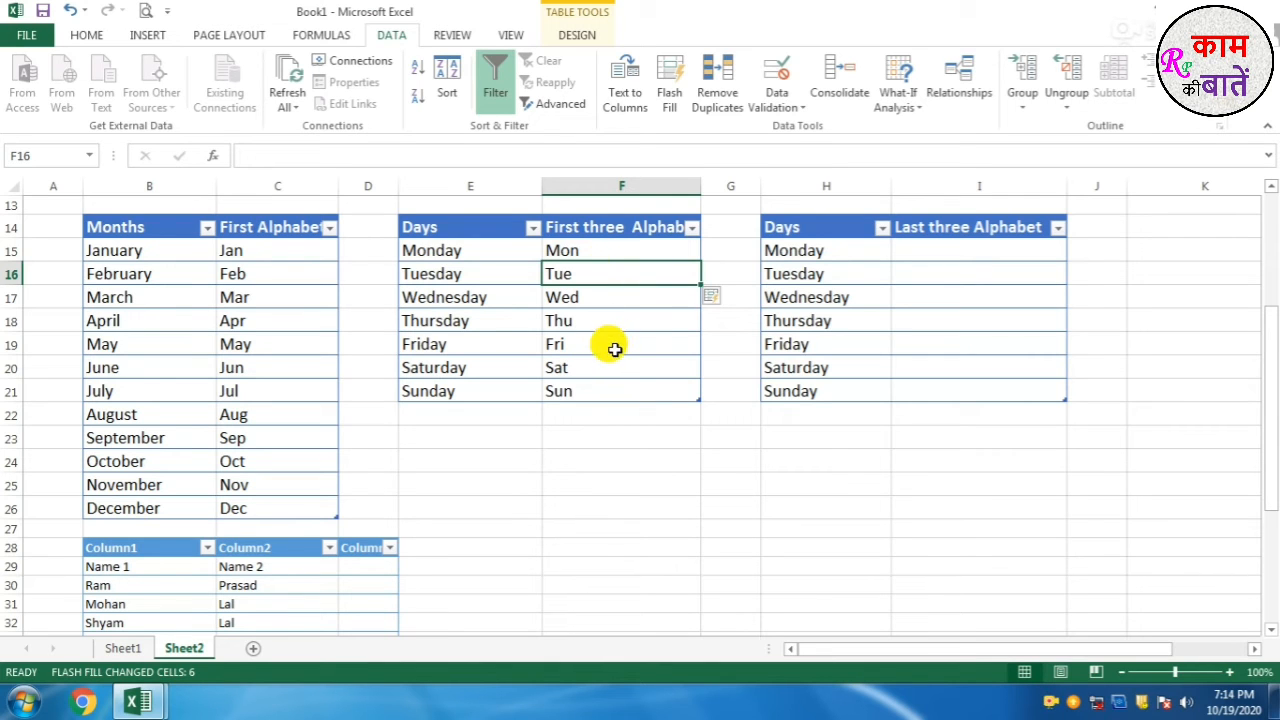
Step: Enter y in I15 as the example for Monday and Flash Fill the rest of the Last three Alphabet column
{"action": "left_click", "coordinate": [950, 253]}
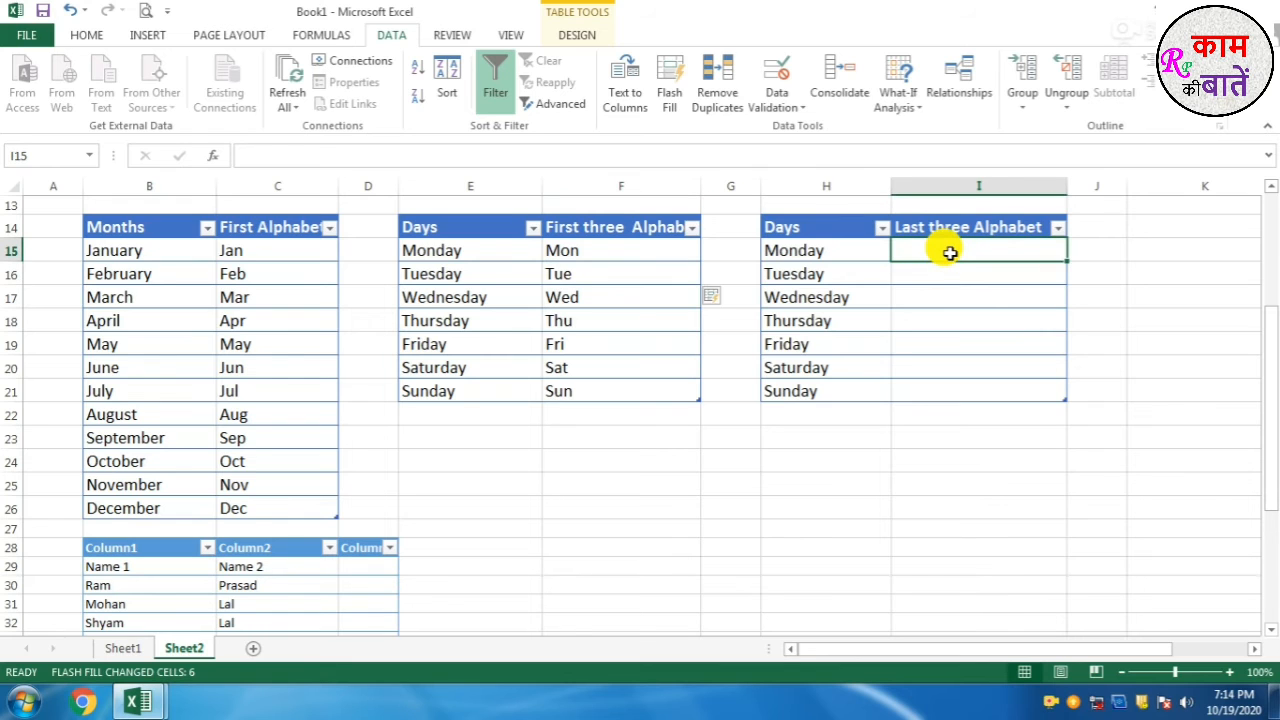
{"action": "type", "text": "y"}
{"action": "key", "text": "Return"}
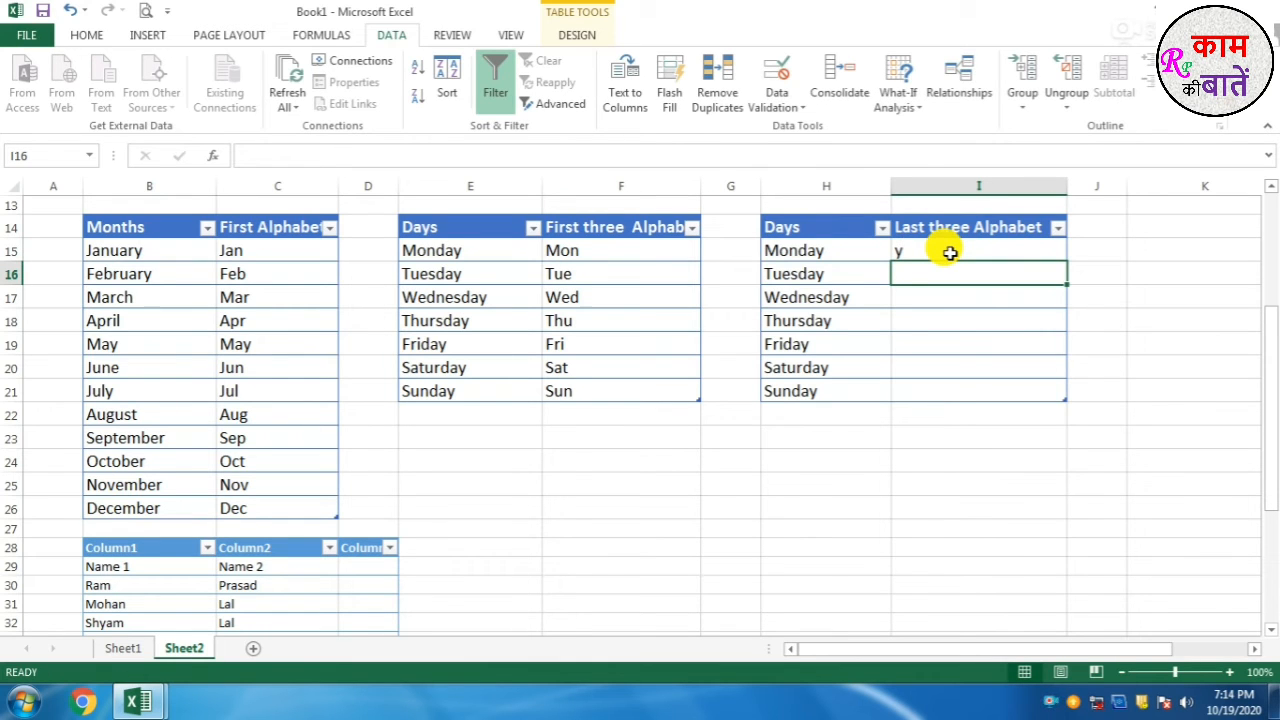
{"action": "key", "text": "ctrl+e"}
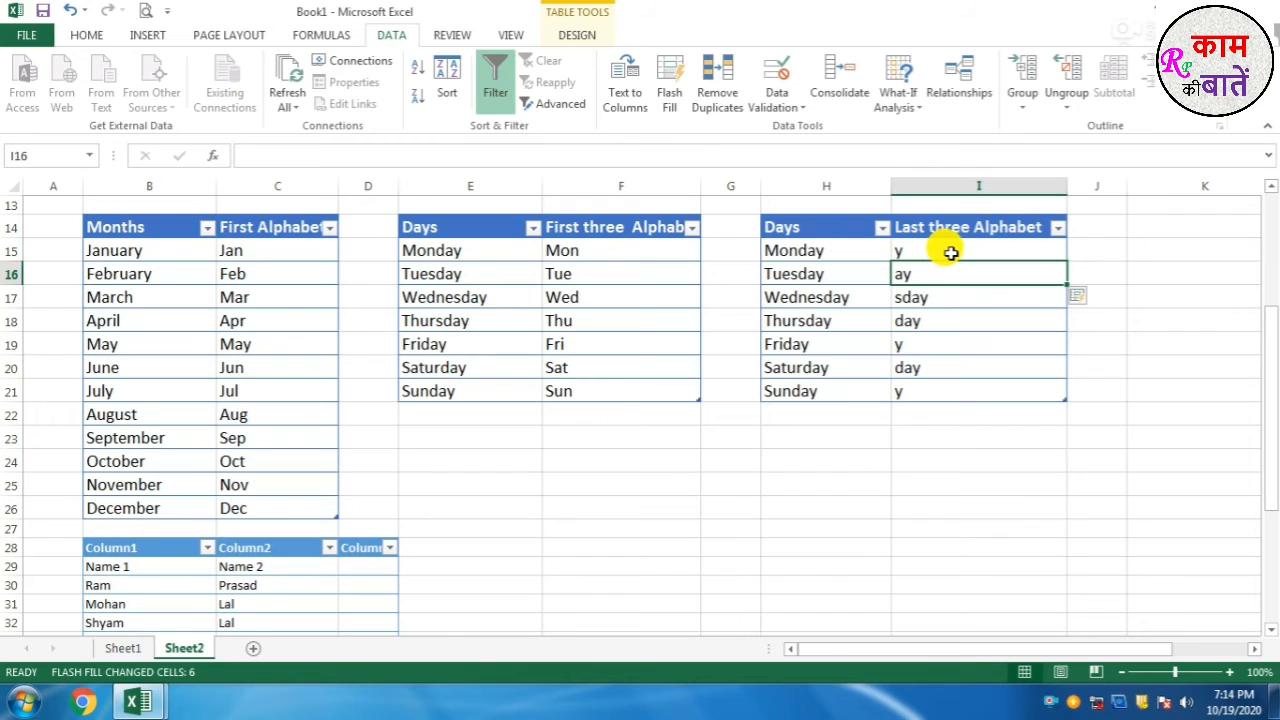
Step: Correct the Tuesday entry in I16 to y so that Flash Fill returns only each day's last letter
{"action": "left_click", "coordinate": [925, 253]}
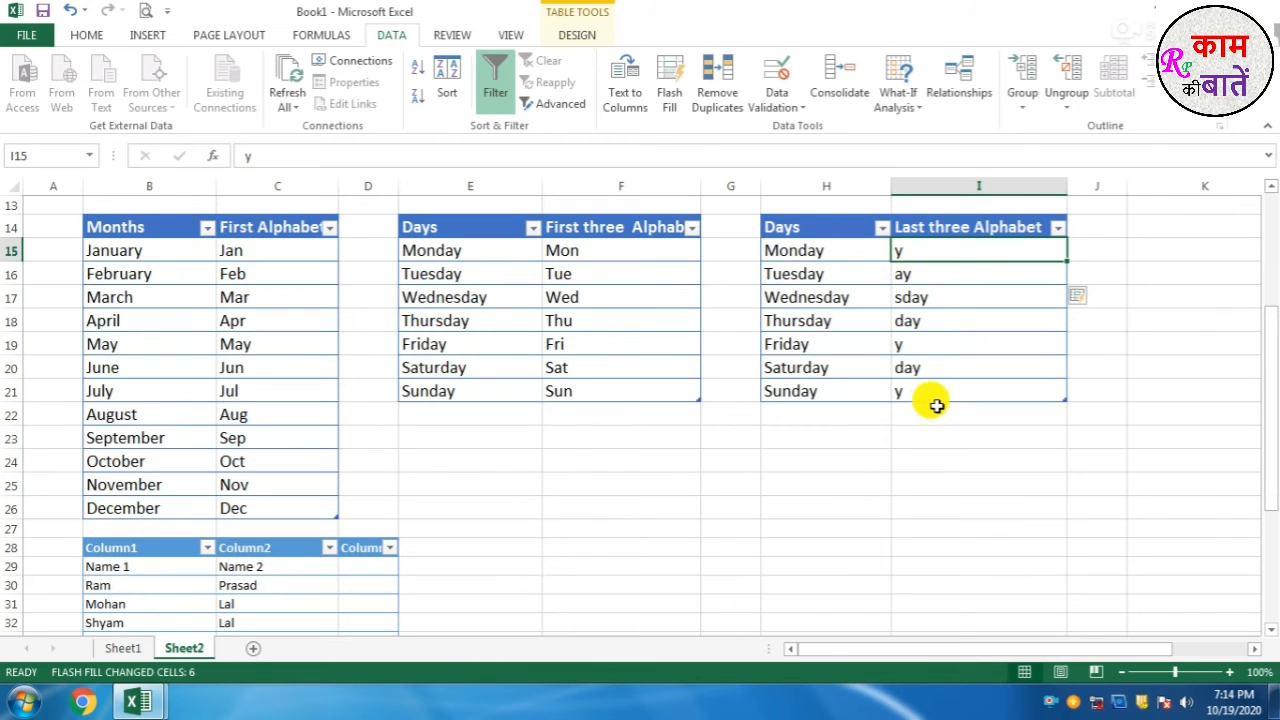
{"action": "double_click", "coordinate": [908, 250]}
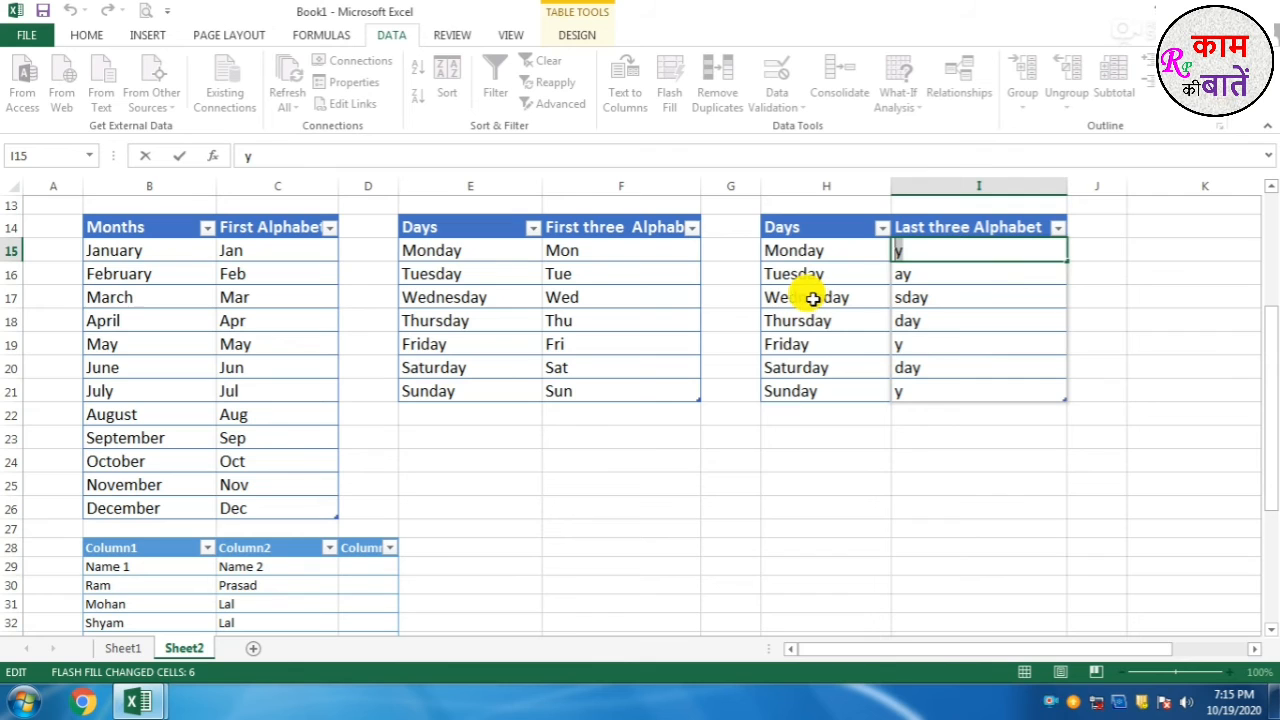
{"action": "left_click", "coordinate": [923, 277]}
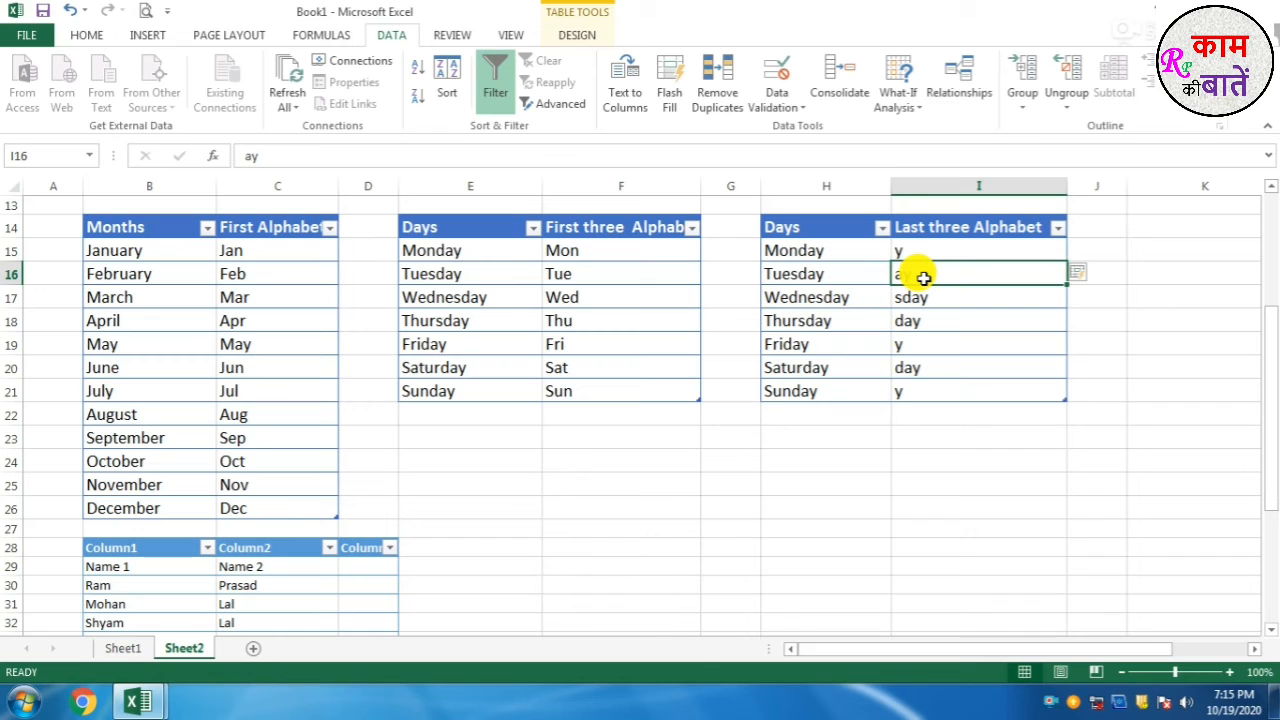
{"action": "type", "text": "y"}
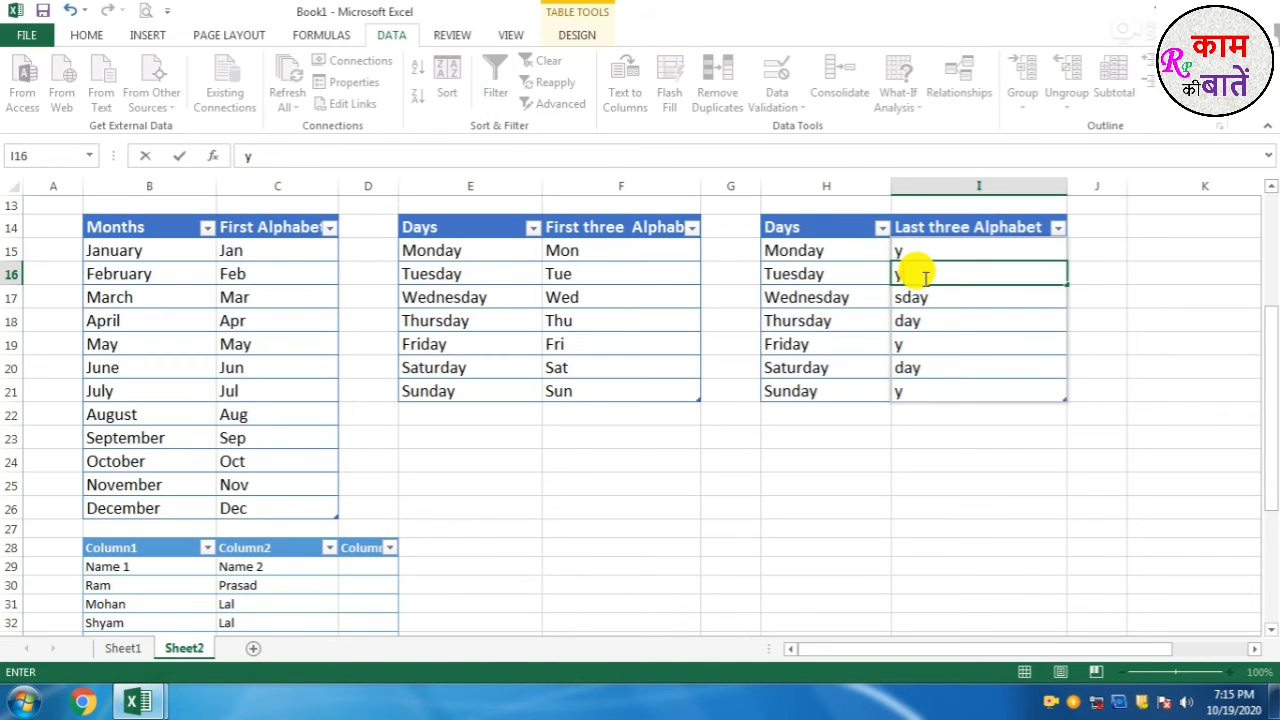
{"action": "key", "text": "Return"}
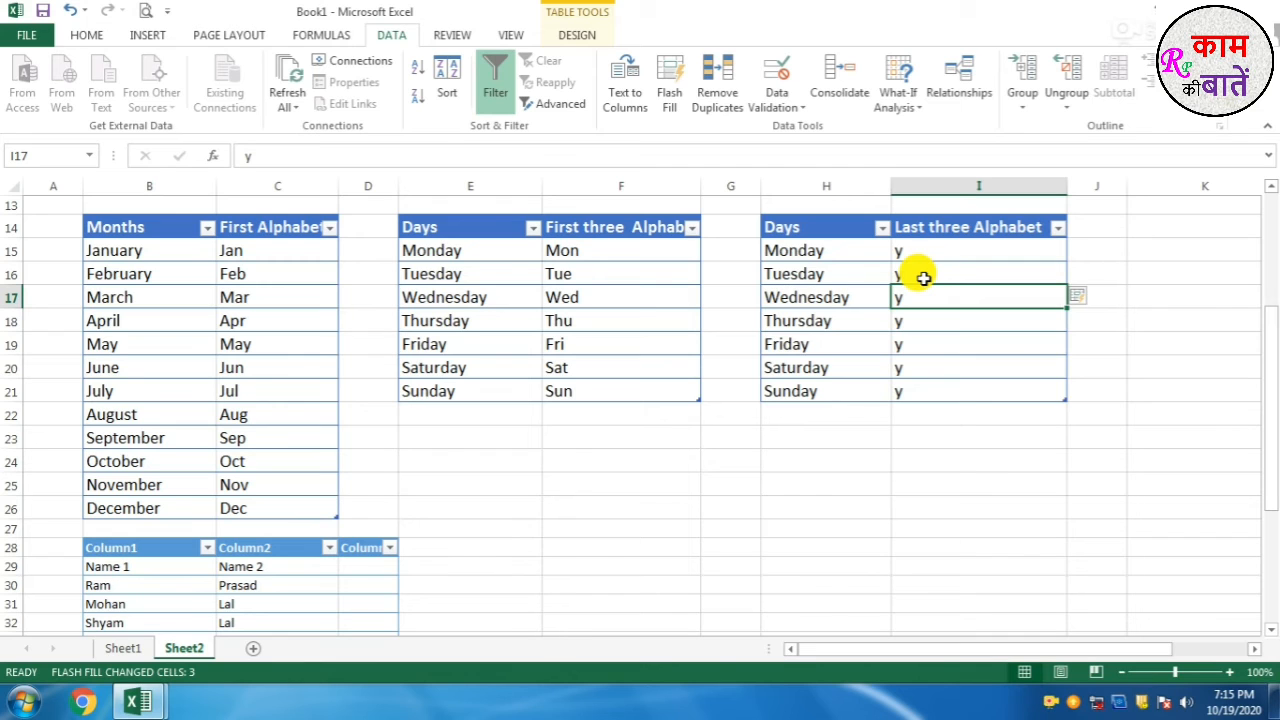
Step: Enter ay in both I15 and I16 and try to Flash Fill the remaining days from I17
{"action": "left_click", "coordinate": [923, 255]}
{"action": "type", "text": "ay"}
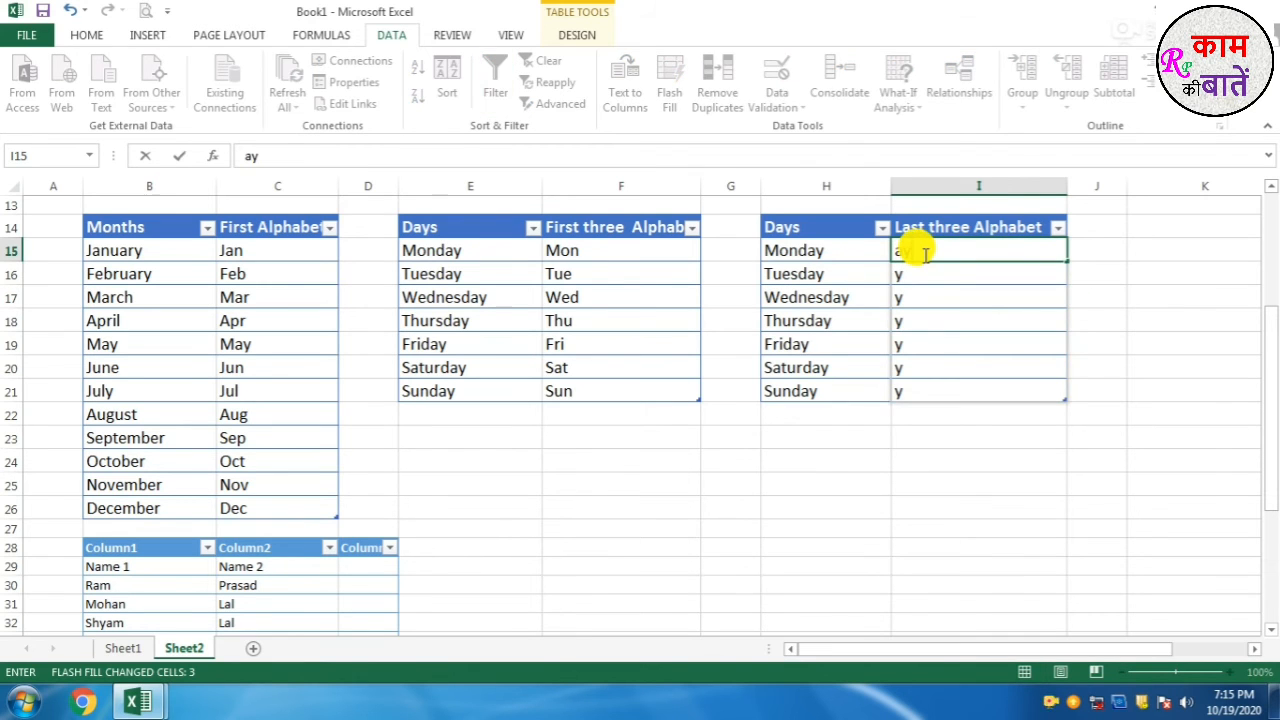
{"action": "key", "text": "Return"}
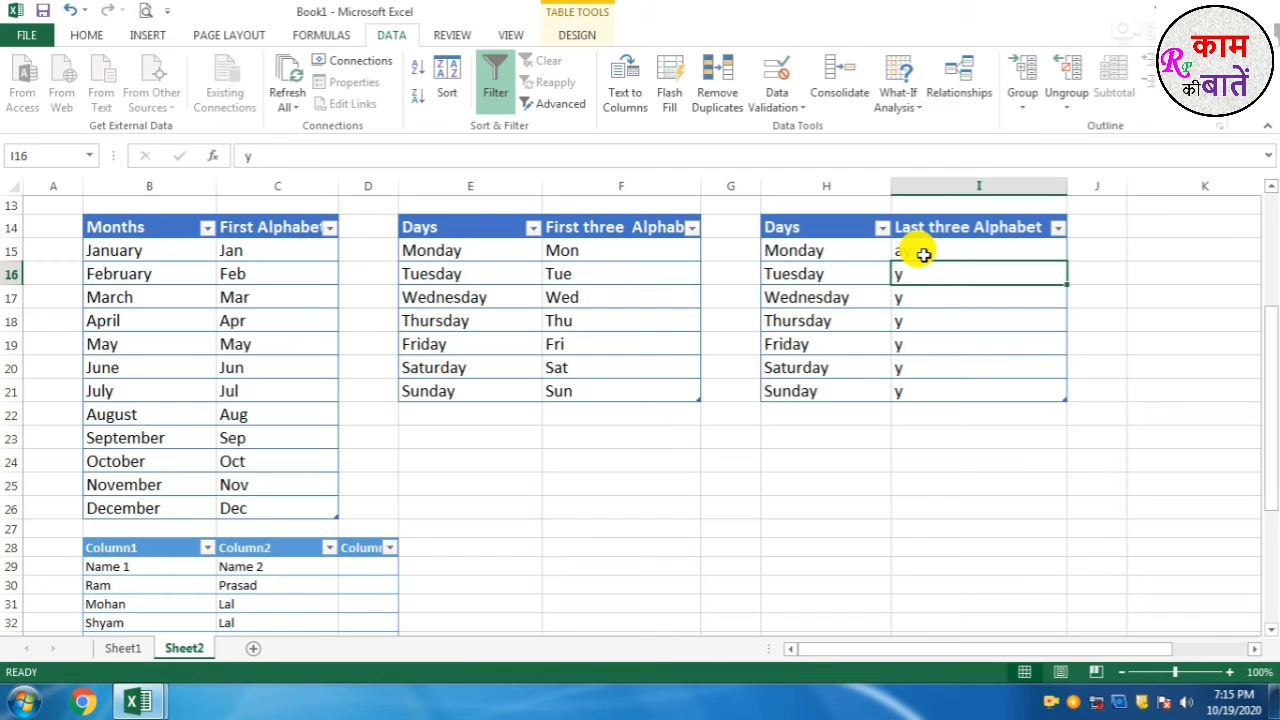
{"action": "type", "text": "ay"}
{"action": "key", "text": "Return"}
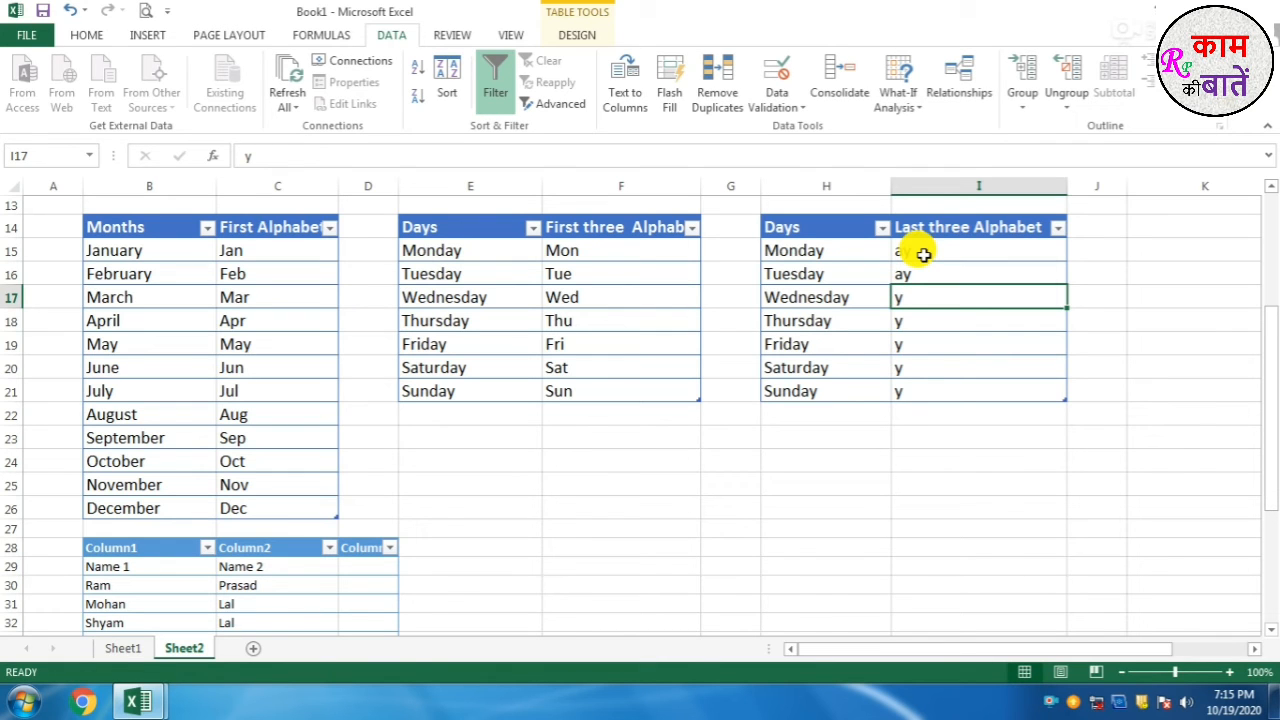
{"action": "key", "text": "ctrl+e"}
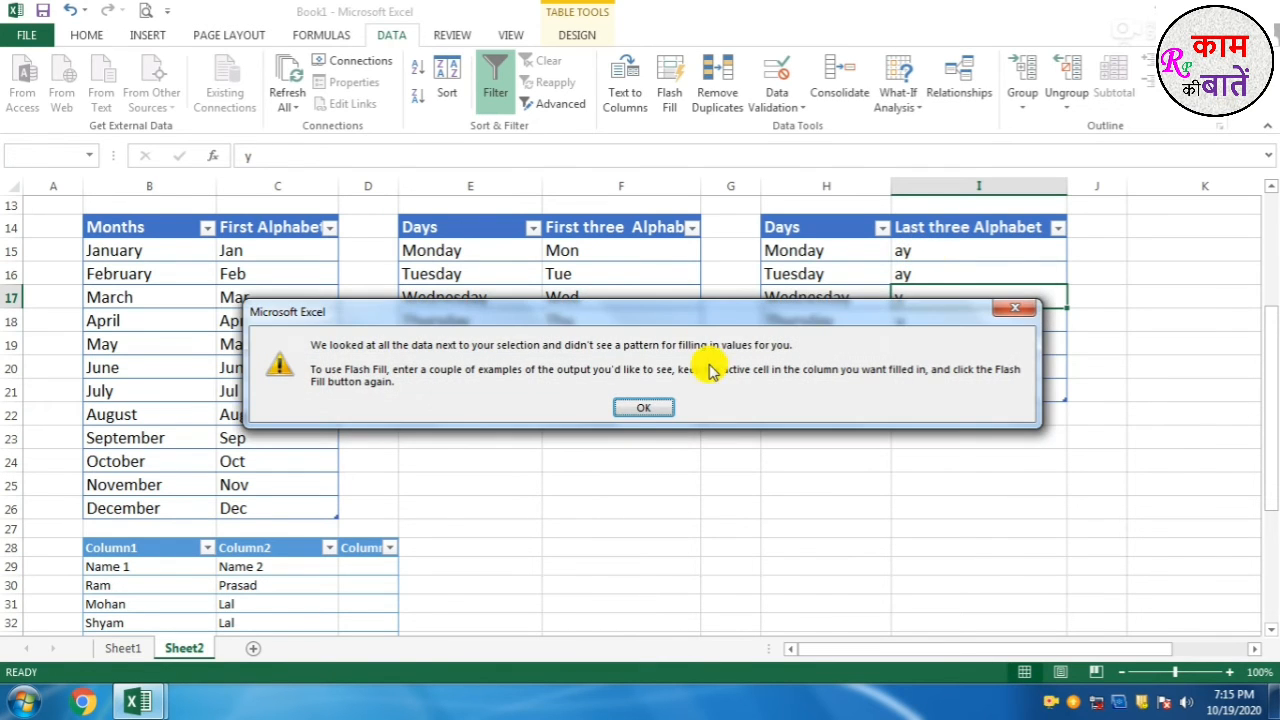
{"action": "left_click", "coordinate": [644, 405]}
Step: Clear I17:I21 and try to Flash Fill the emptied cells from the two ay examples
{"action": "left_click_drag", "start_coordinate": [971, 290], "coordinate": [976, 380]}
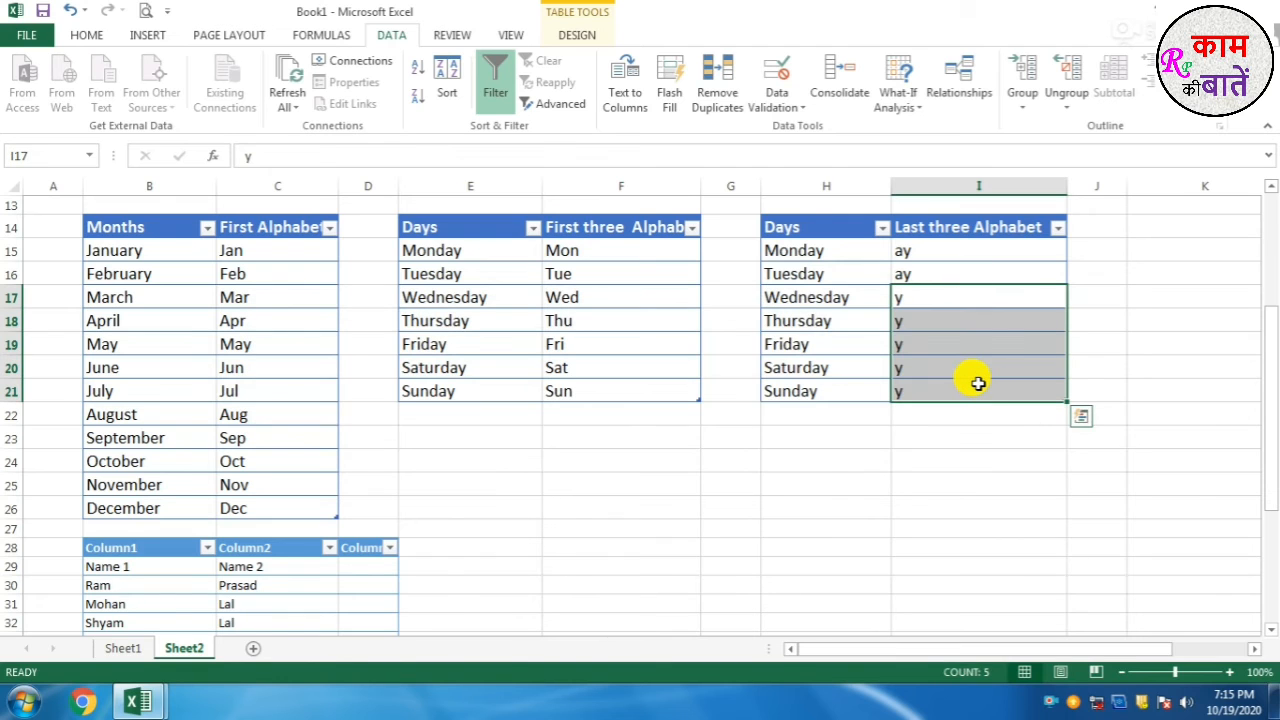
{"action": "key", "text": "Delete"}
{"action": "key", "text": "ctrl+e"}
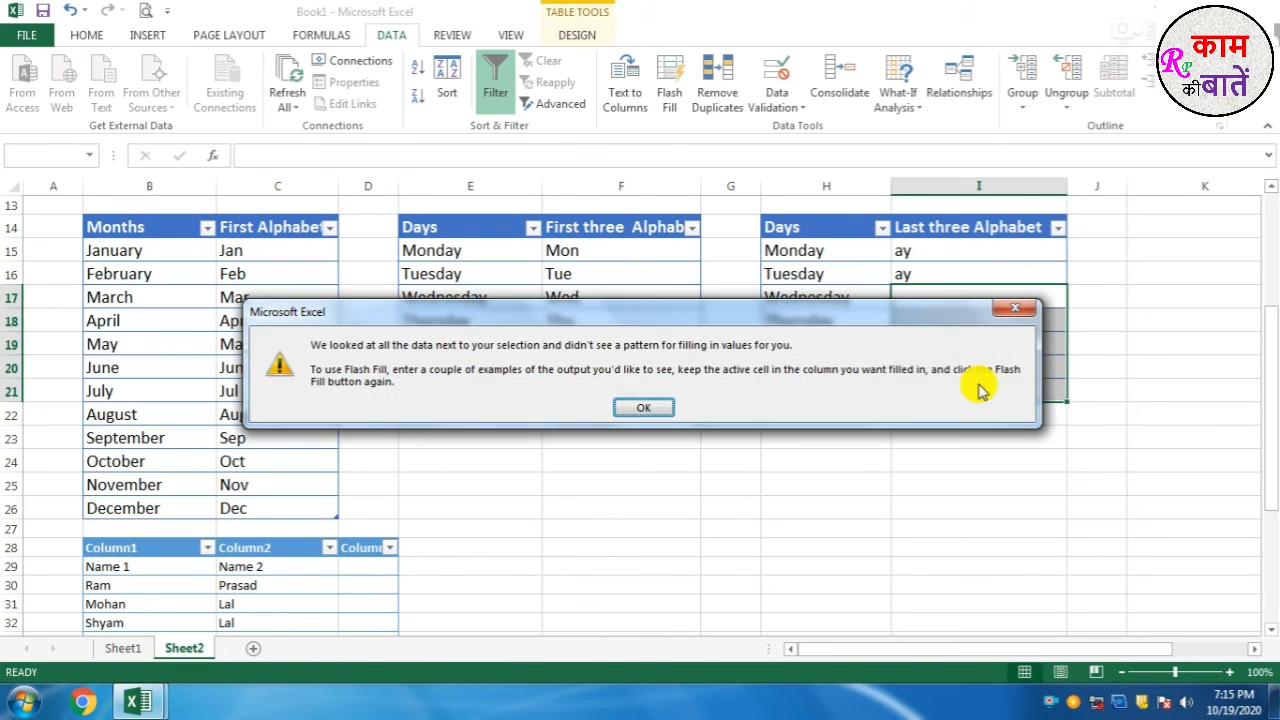
{"action": "left_click", "coordinate": [652, 405]}
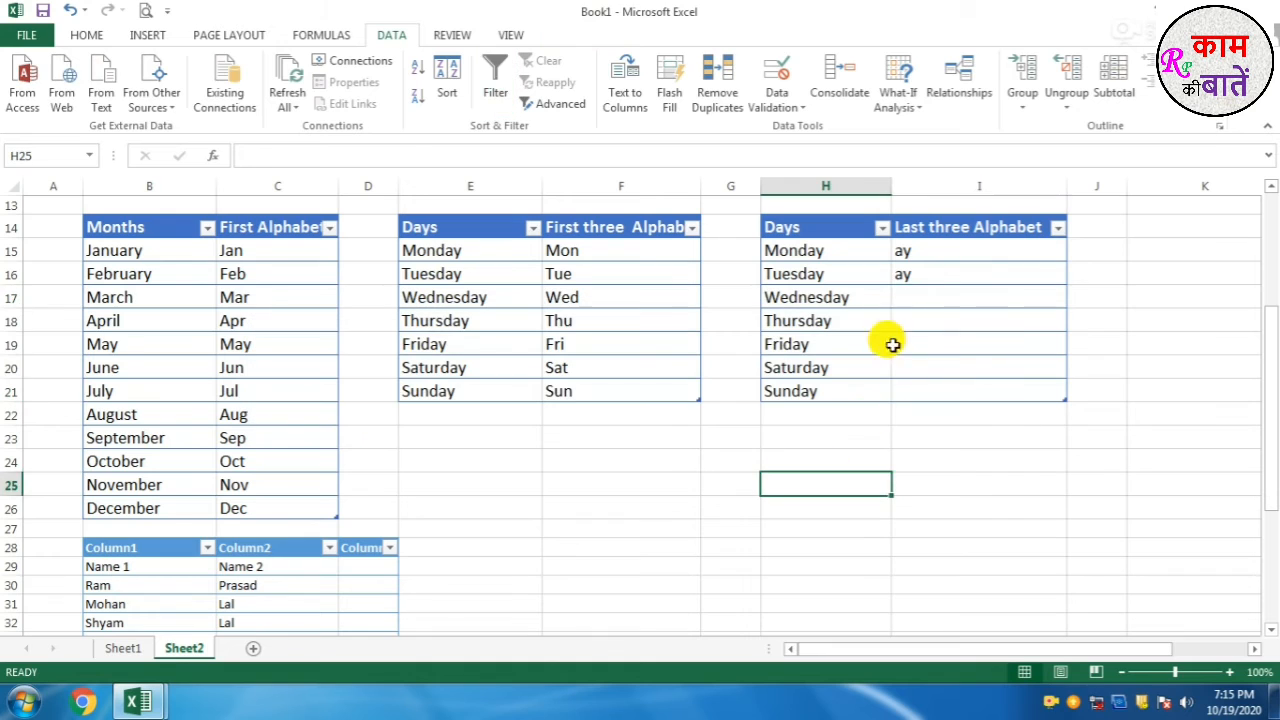
Step: Clear I16 and Flash Fill the column from the single ay example in I15
{"action": "left_click", "coordinate": [921, 265]}
{"action": "key", "text": "Delete"}
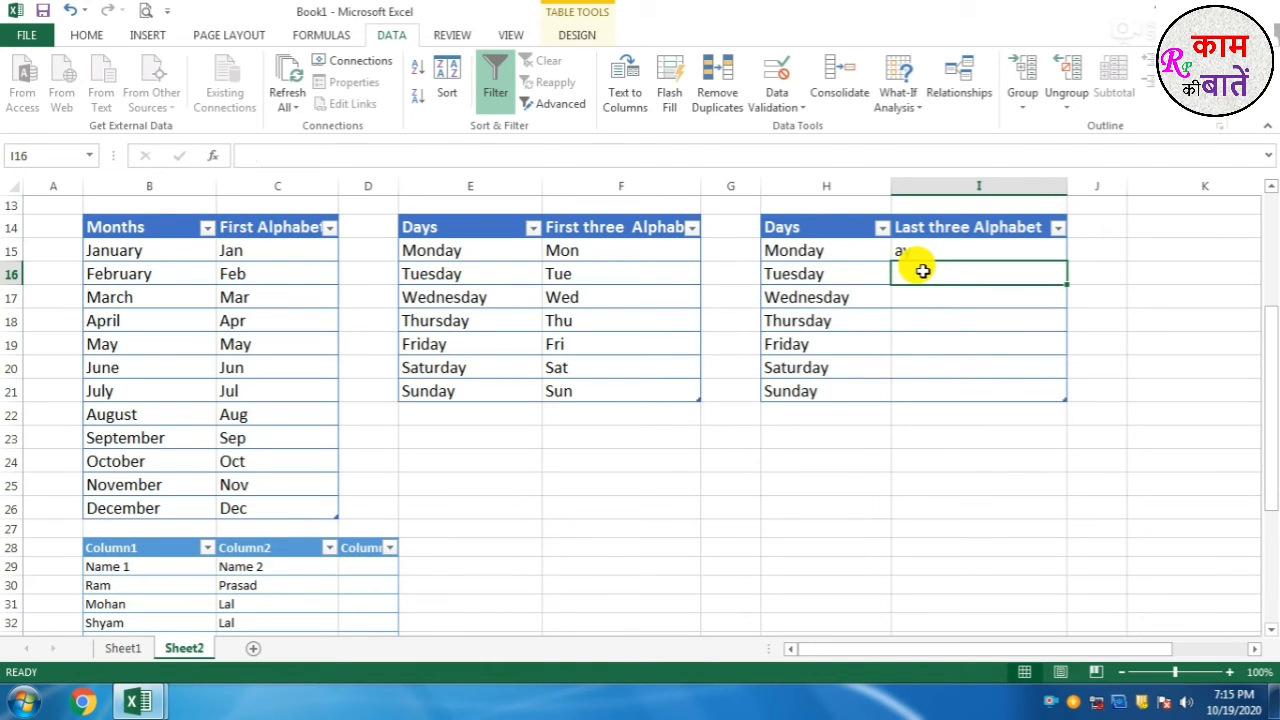
{"action": "key", "text": "ctrl+e"}
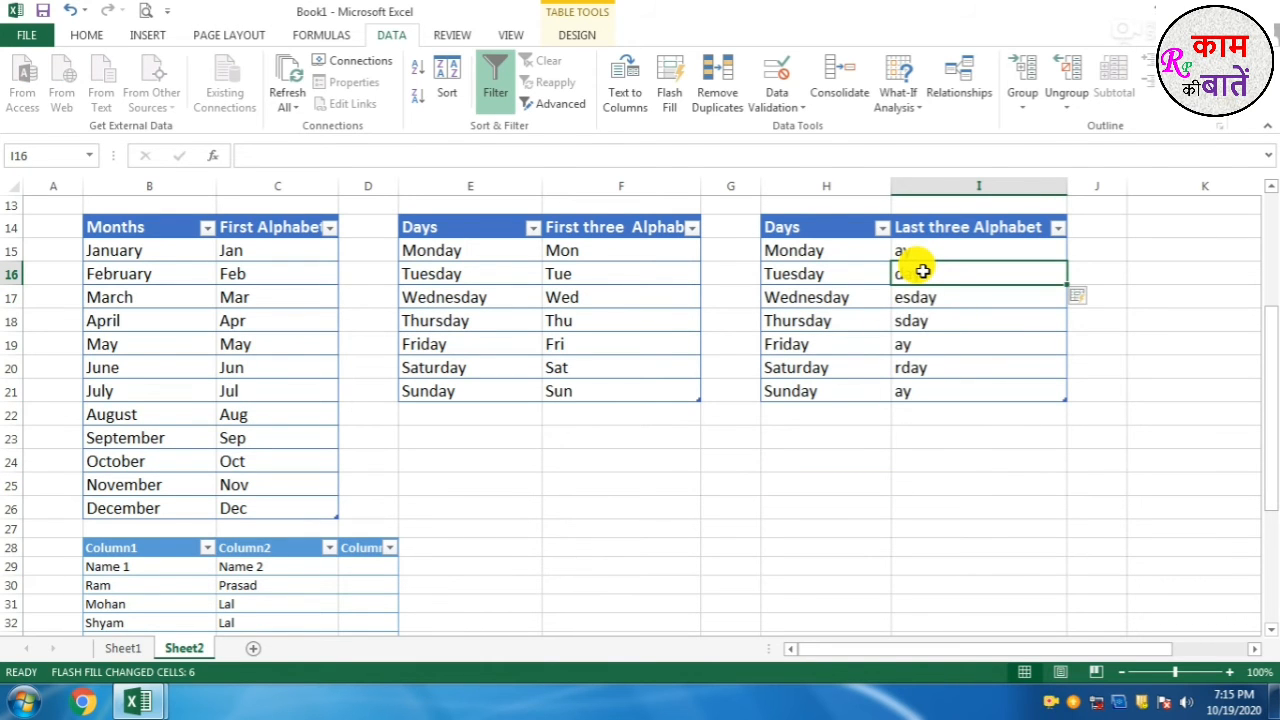
{"action": "left_click", "coordinate": [963, 368]}
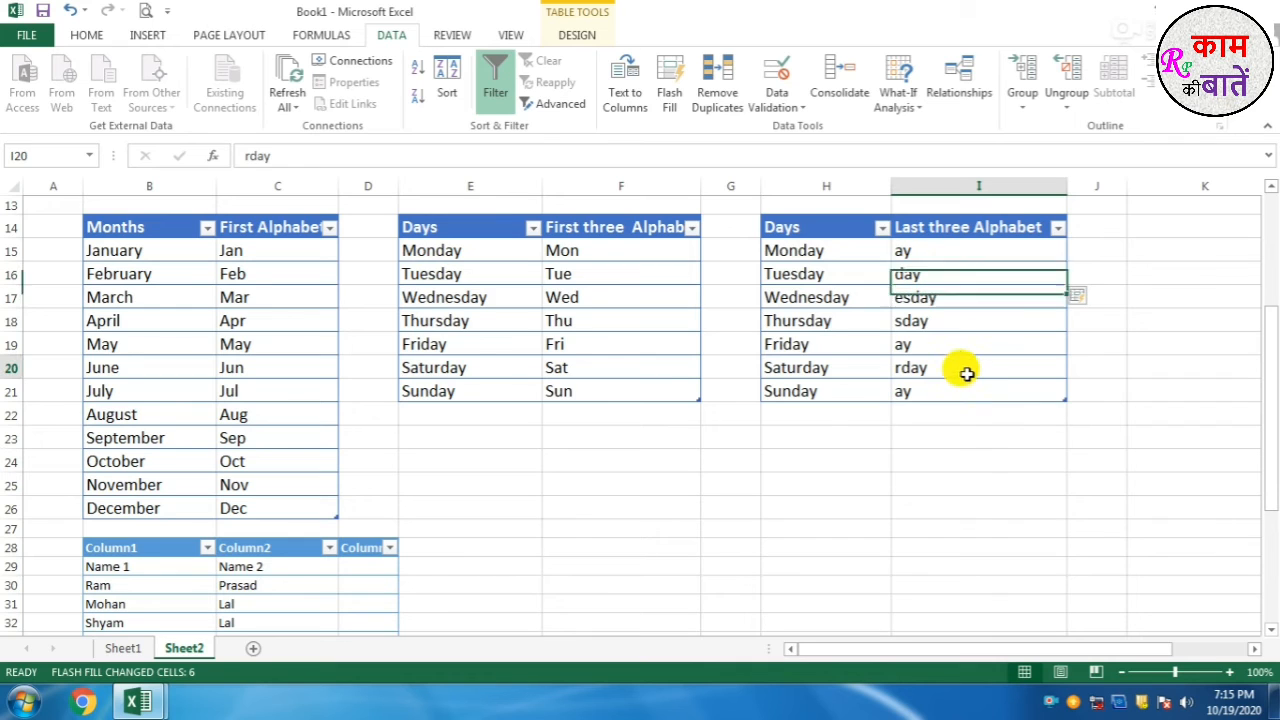
Step: Correct the Tuesday entry in I16 to ay so that Flash Fill returns each day's last two letters
{"action": "left_click", "coordinate": [947, 277]}
{"action": "type", "text": "ay"}
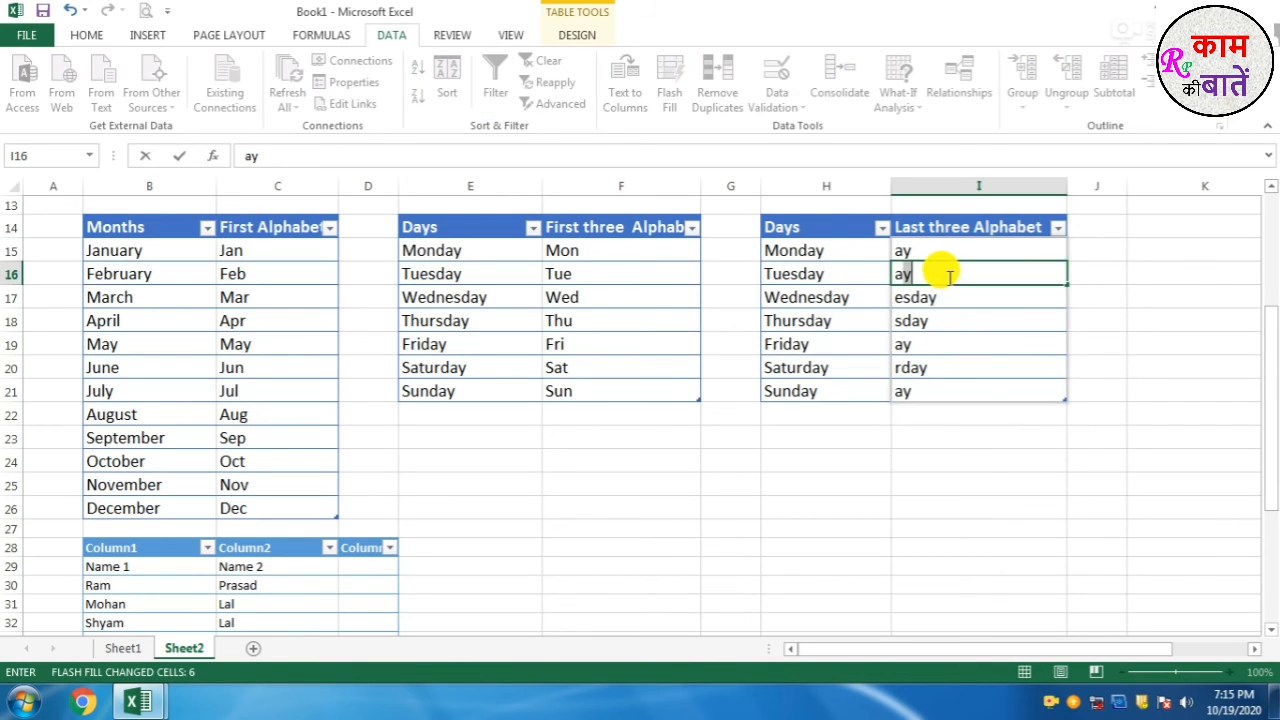
{"action": "key", "text": "Return"}
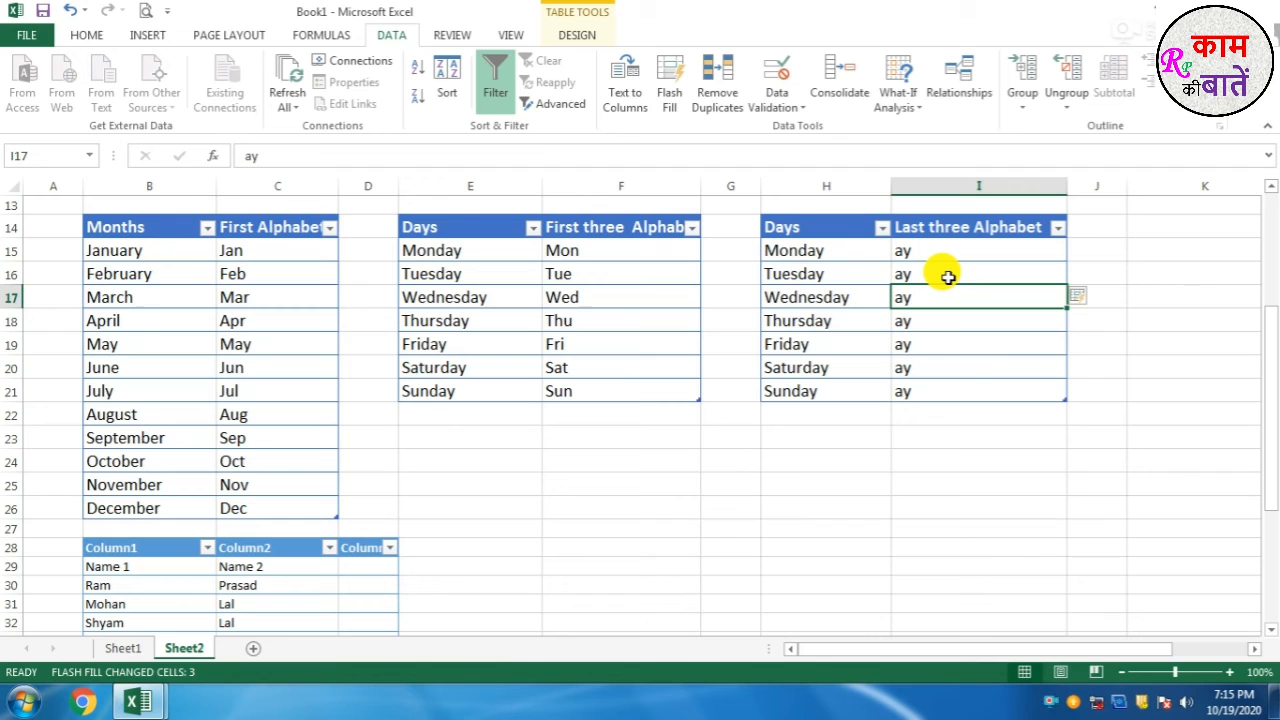
Step: Change the example in I15 to day and try to Flash Fill the column over its existing entries
{"action": "left_click", "coordinate": [896, 250]}
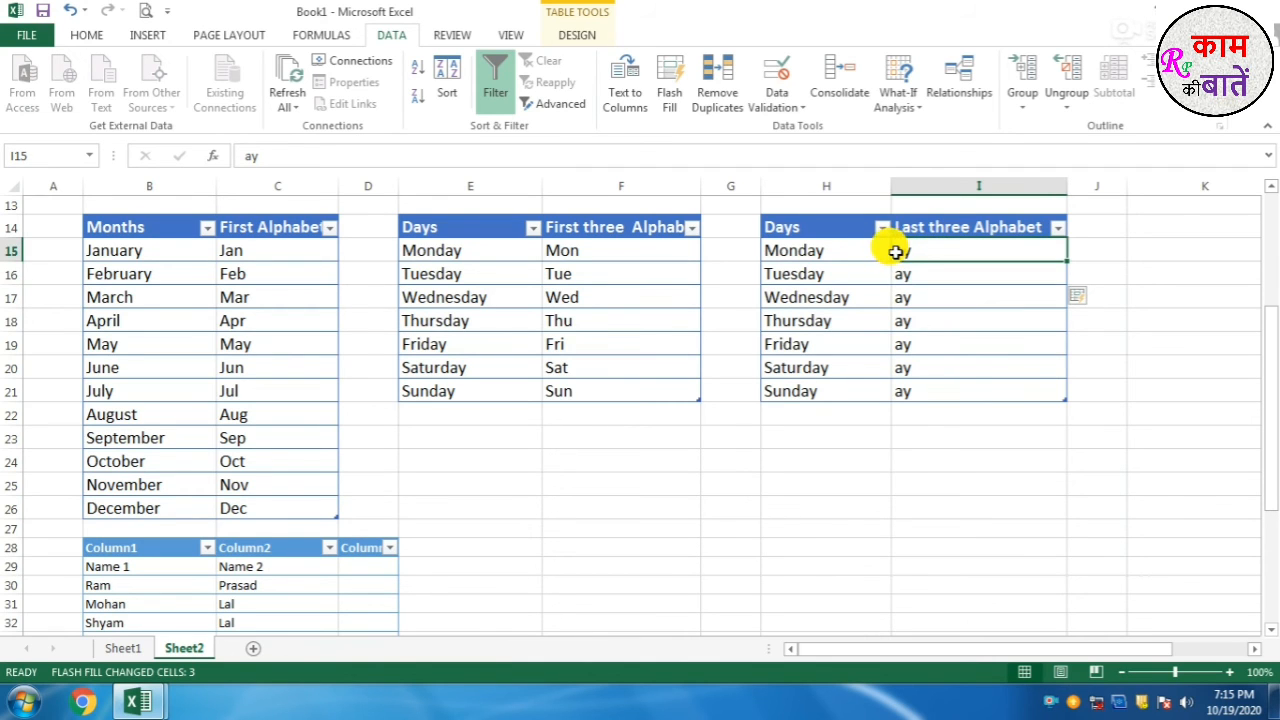
{"action": "double_click", "coordinate": [896, 251]}
{"action": "type", "text": "d"}
{"action": "key", "text": "Return"}
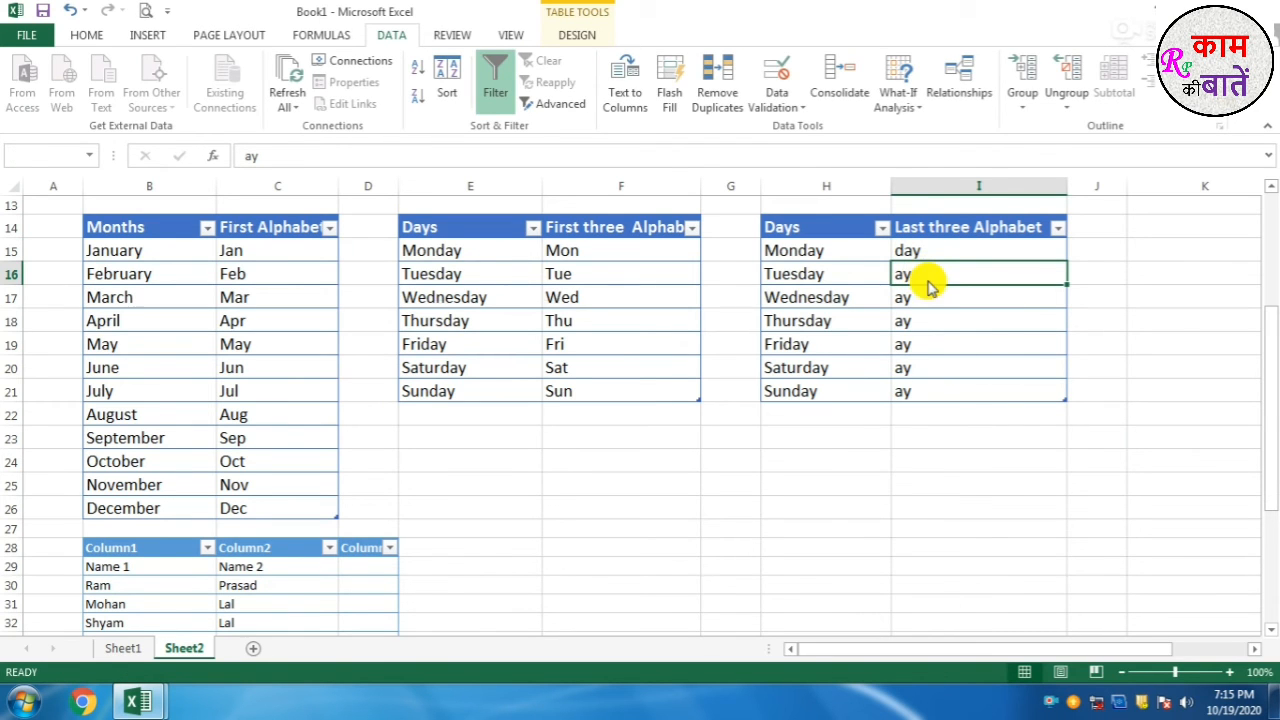
{"action": "key", "text": "ctrl+e"}
{"action": "left_click", "coordinate": [662, 405]}
Step: Clear I16:I21 and Flash Fill the Last three Alphabet column from the day example in I15
{"action": "left_click_drag", "start_coordinate": [978, 287], "coordinate": [969, 388]}
{"action": "key", "text": "Delete"}
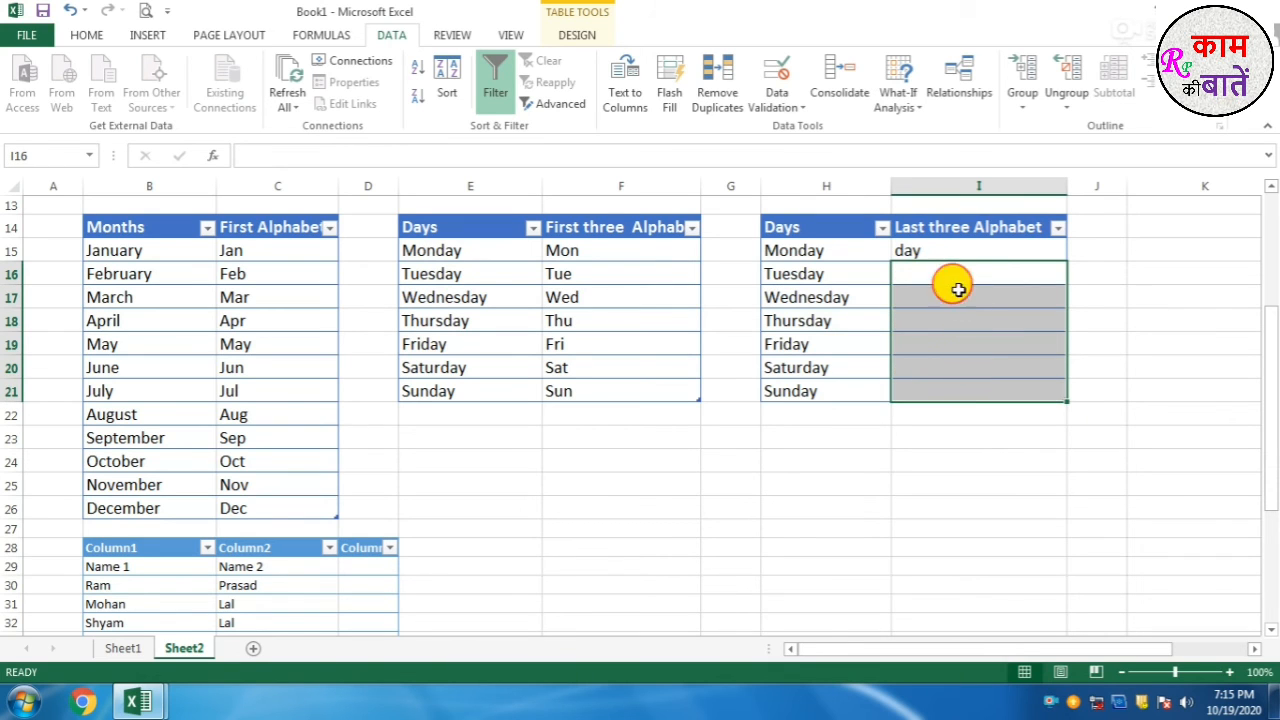
{"action": "left_click", "coordinate": [959, 290]}
{"action": "key", "text": "ctrl+e"}
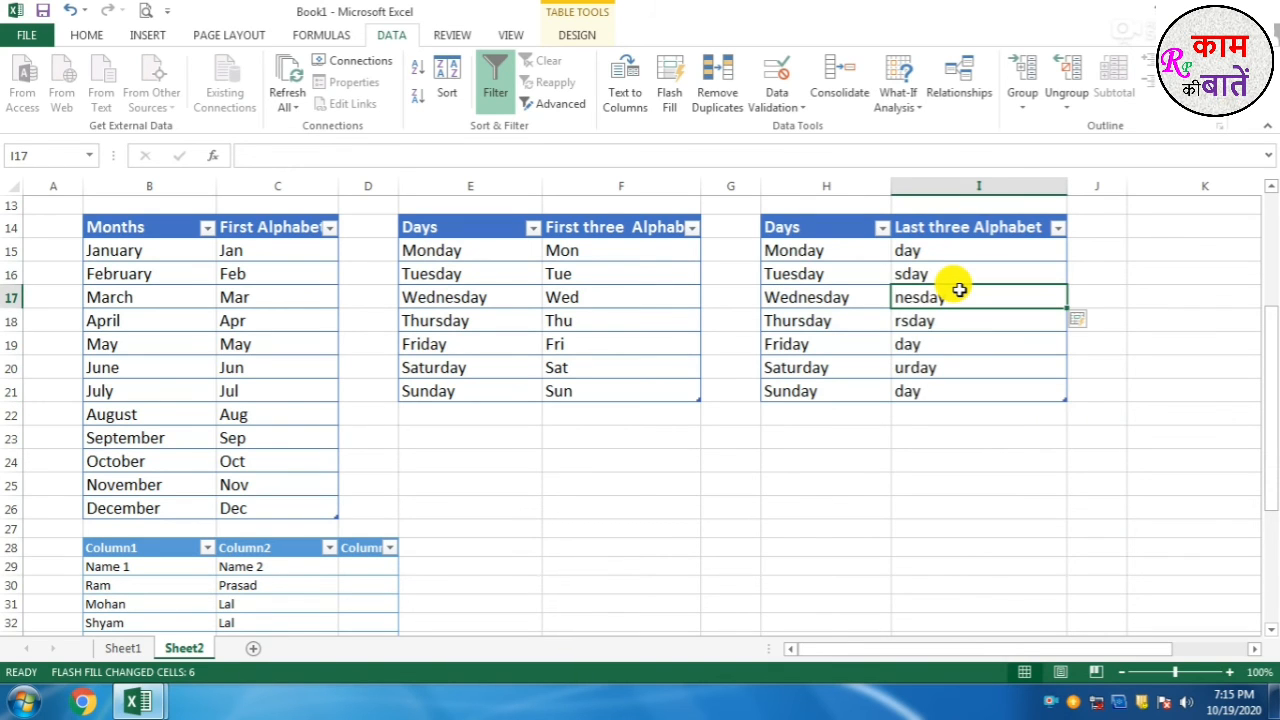
Step: Correct the Tuesday entry in I16 to day so that Flash Fill returns each weekday's last three letters
{"action": "left_click", "coordinate": [947, 273]}
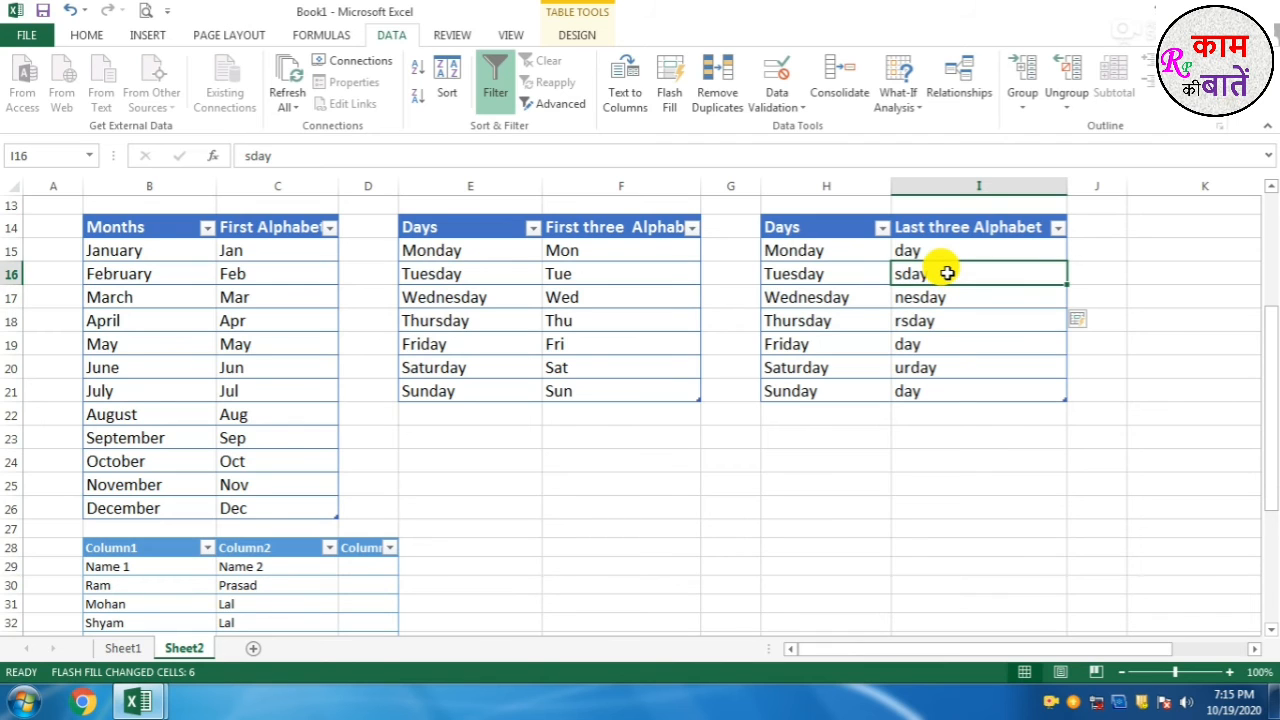
{"action": "type", "text": "day"}
{"action": "key", "text": "Return"}
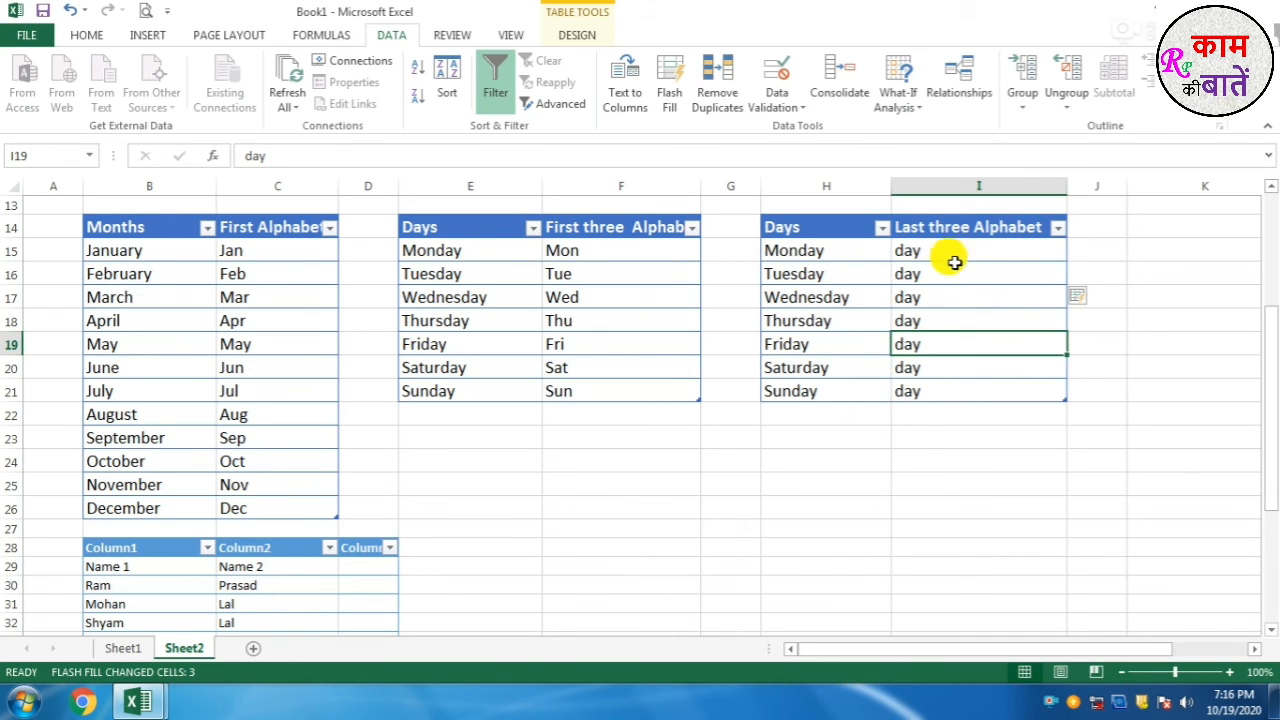
Step: Enter the first and last names joined by a space in D30, Flash Fill Column3 from that example, and widen column D to fit
{"action": "scroll", "coordinate": [950, 453], "scroll_direction": "down", "scroll_amount": 3}
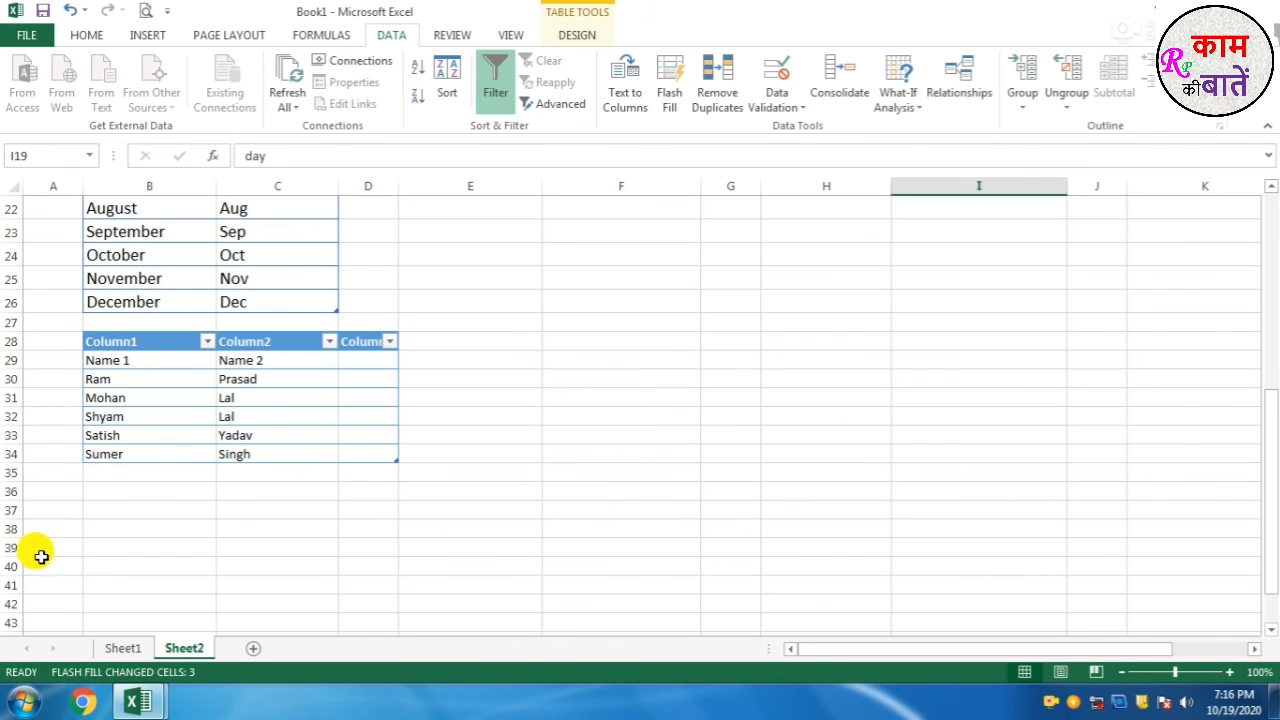
{"action": "left_click", "coordinate": [134, 512]}
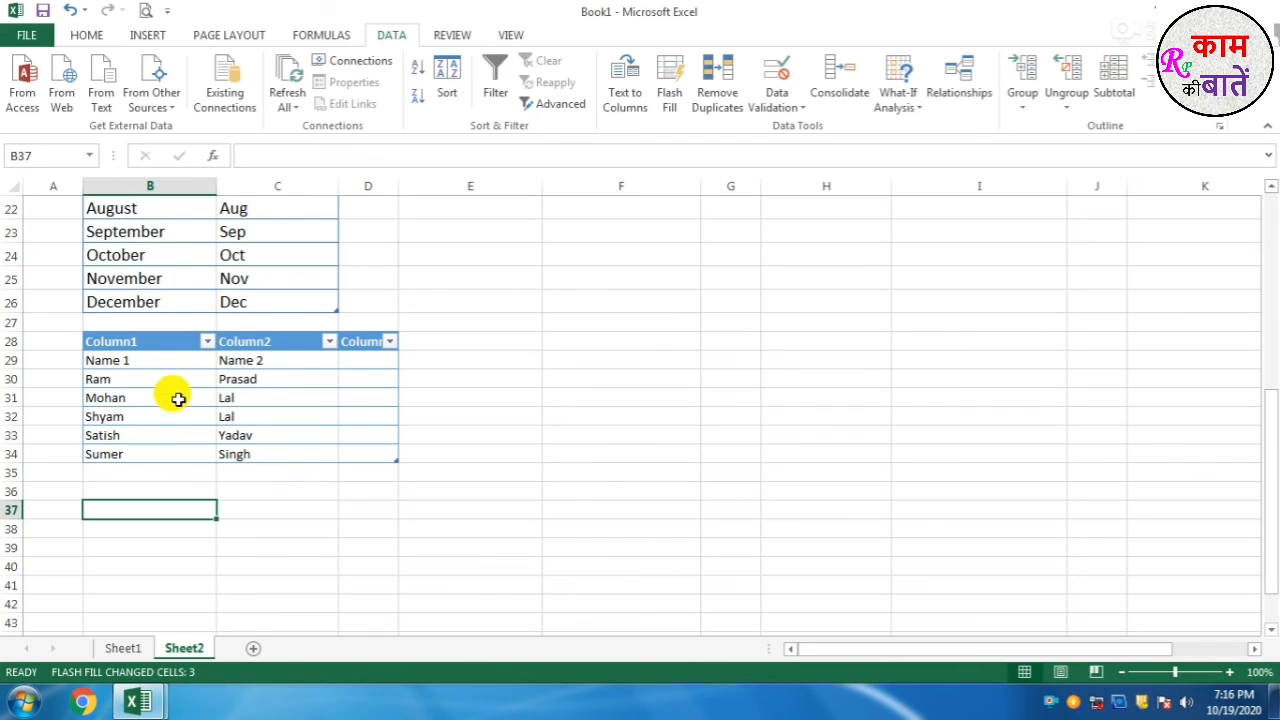
{"action": "left_click", "coordinate": [134, 362]}
{"action": "left_click", "coordinate": [250, 378]}
{"action": "left_click", "coordinate": [150, 379]}
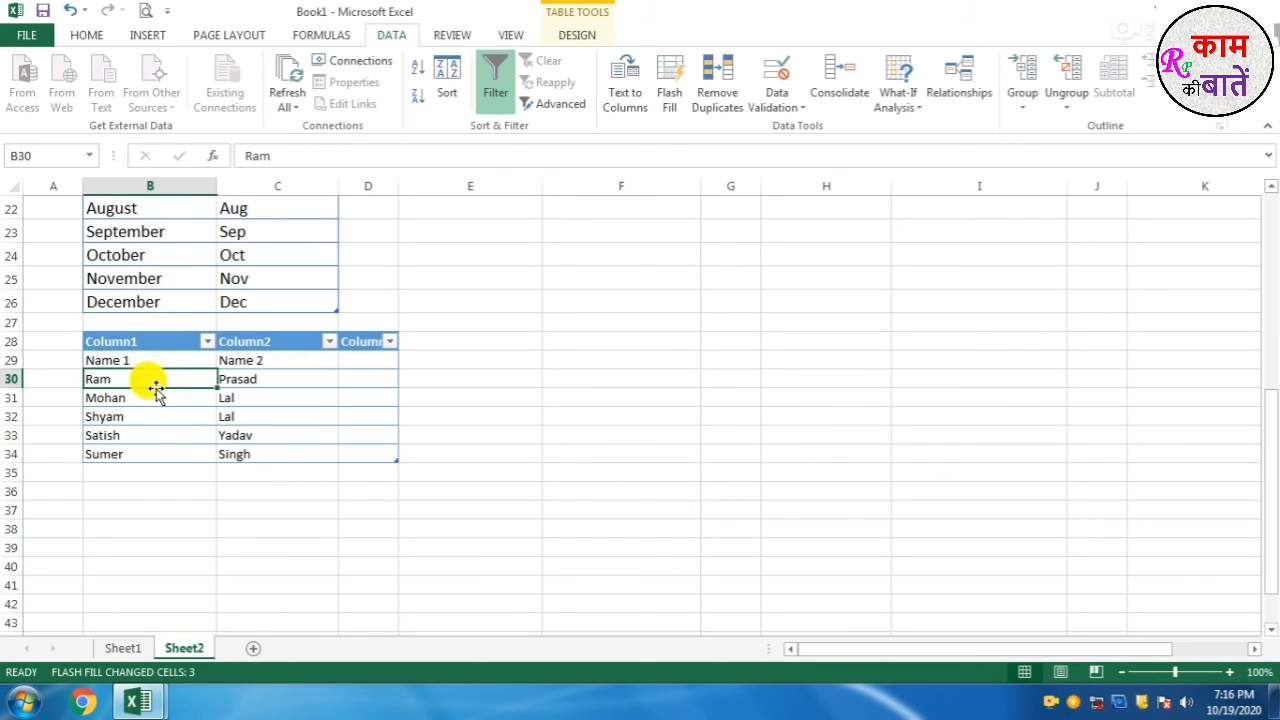
{"action": "left_click", "coordinate": [240, 414]}
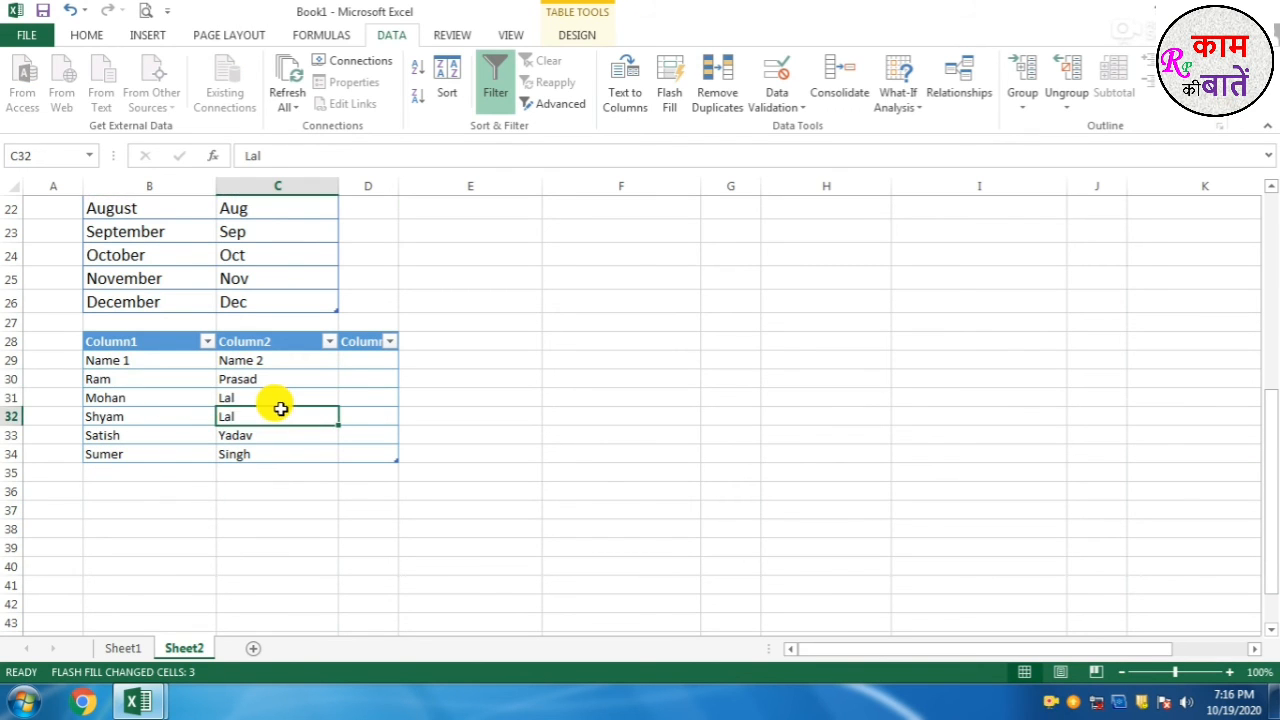
{"action": "left_click", "coordinate": [377, 383]}
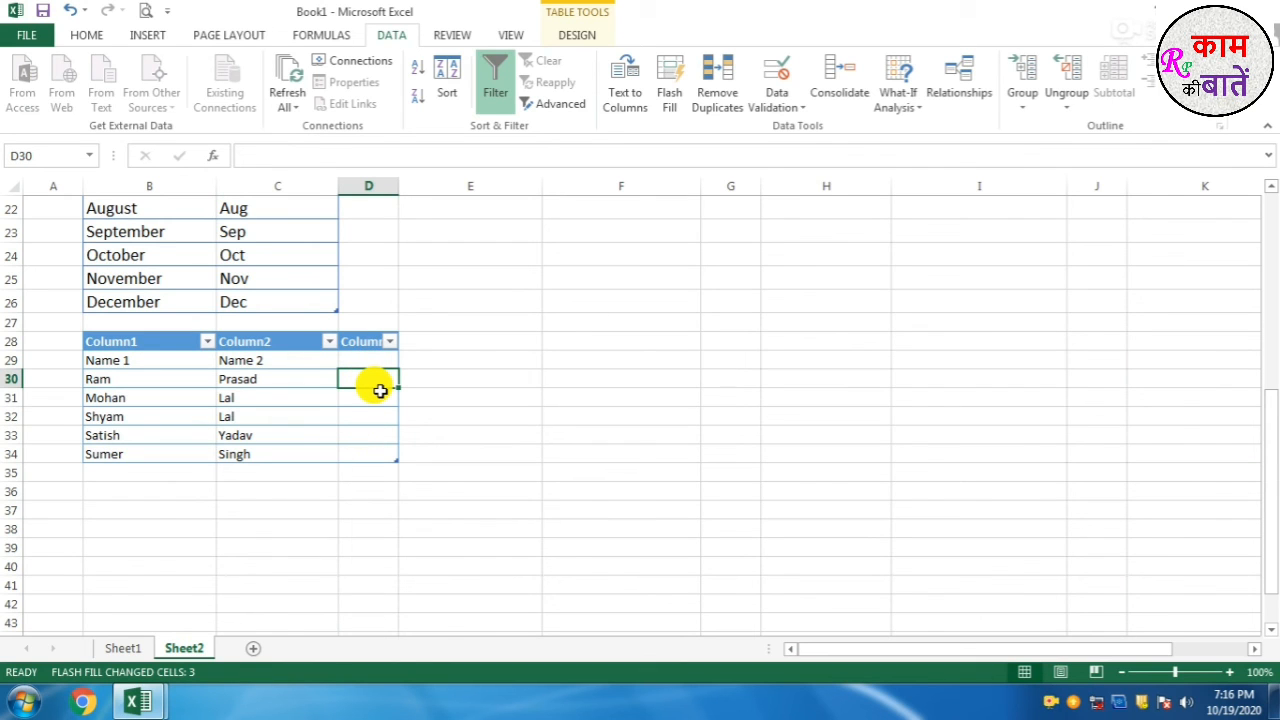
{"action": "type", "text": "Ram"}
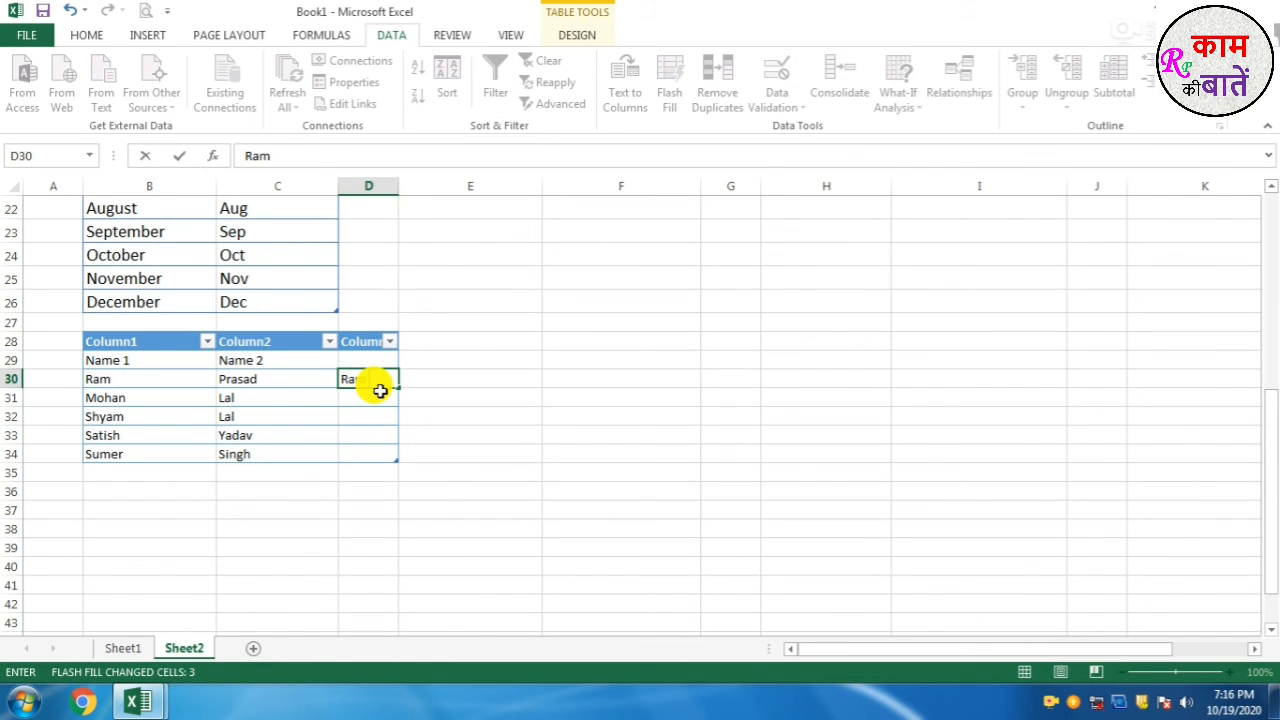
{"action": "type", "text": " Prasad"}
{"action": "key", "text": "Return"}
{"action": "key", "text": "ctrl+e"}
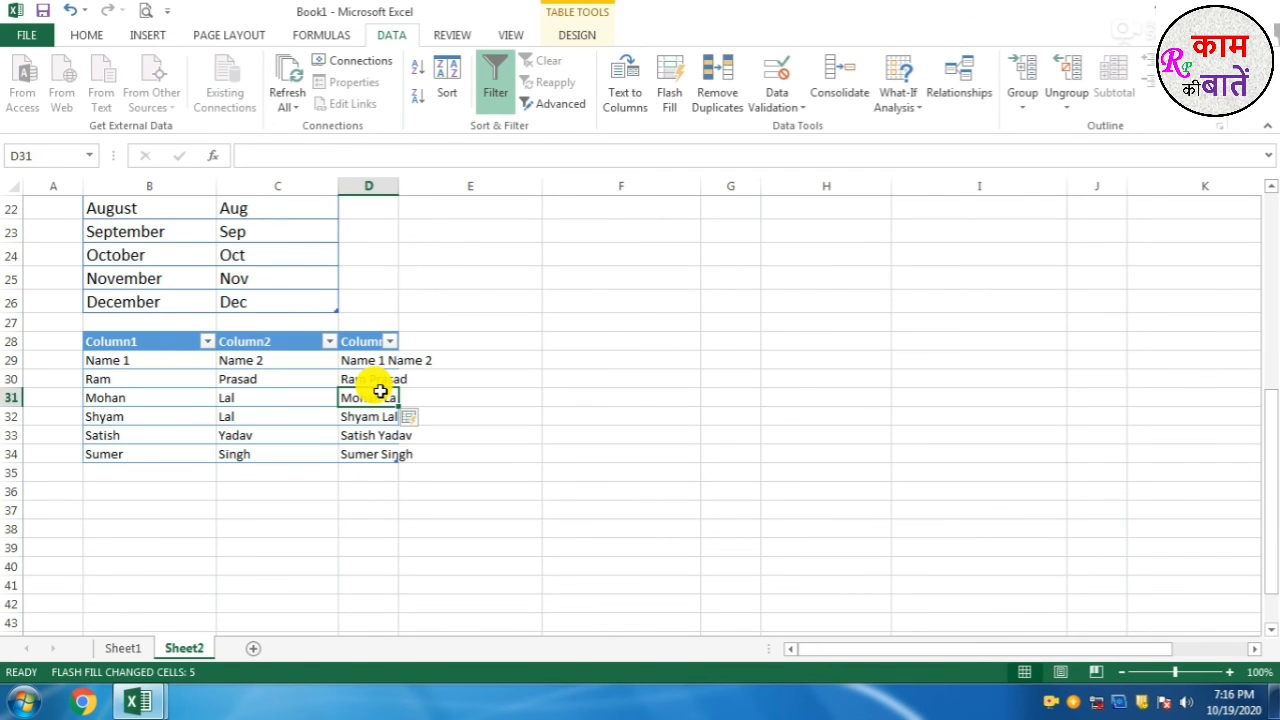
{"action": "left_click_drag", "start_coordinate": [398, 186], "coordinate": [463, 210]}
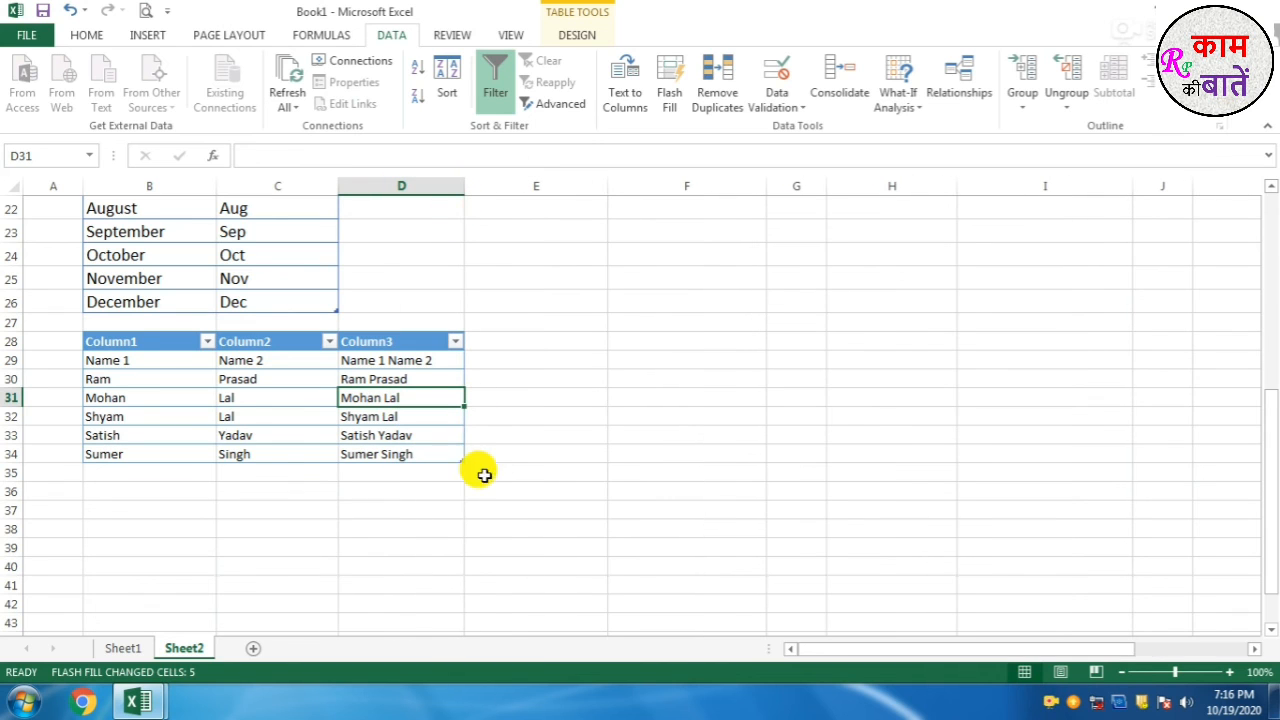
{"action": "left_click", "coordinate": [398, 512]}
Step: Replace the full name in D30 with an all-lowercase version and Flash Fill Column3 to match
{"action": "left_click", "coordinate": [371, 378]}
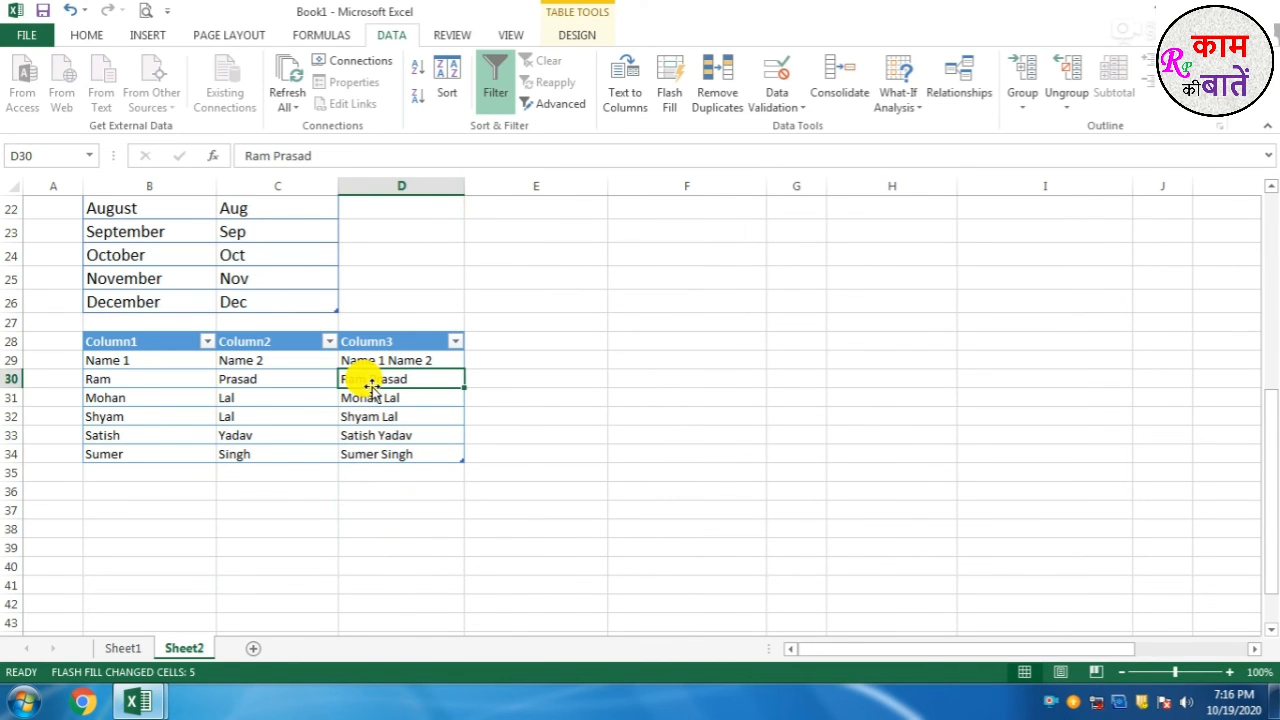
{"action": "type", "text": "ram"}
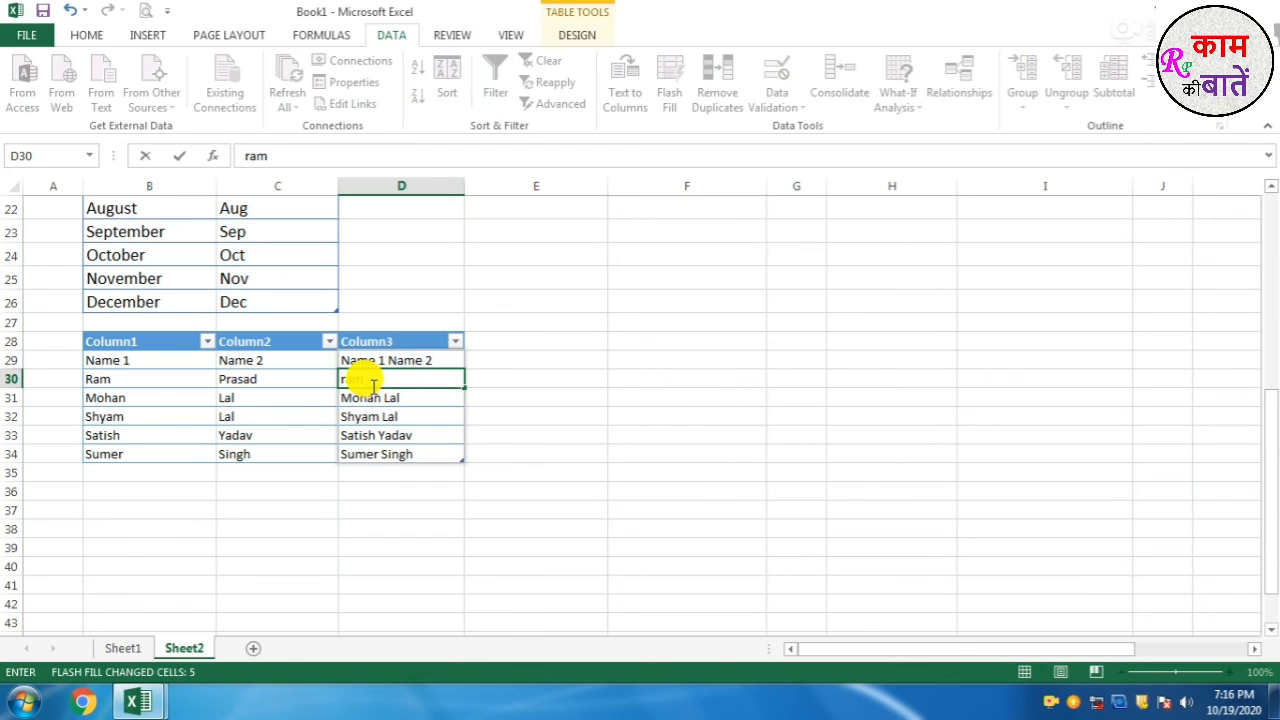
{"action": "type", "text": " prasad"}
{"action": "key", "text": "Return"}
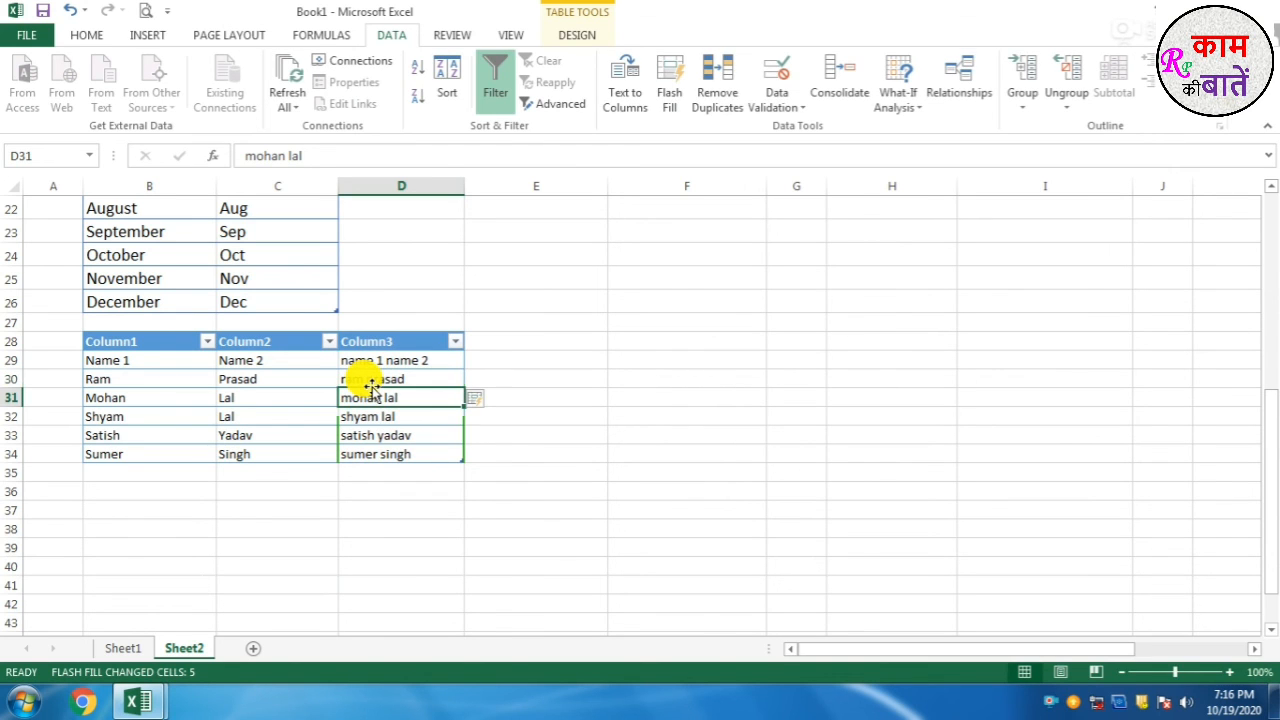
Step: Replace the full name in D30 with an all-uppercase version and Flash Fill Column3 to match
{"action": "left_click", "coordinate": [371, 384]}
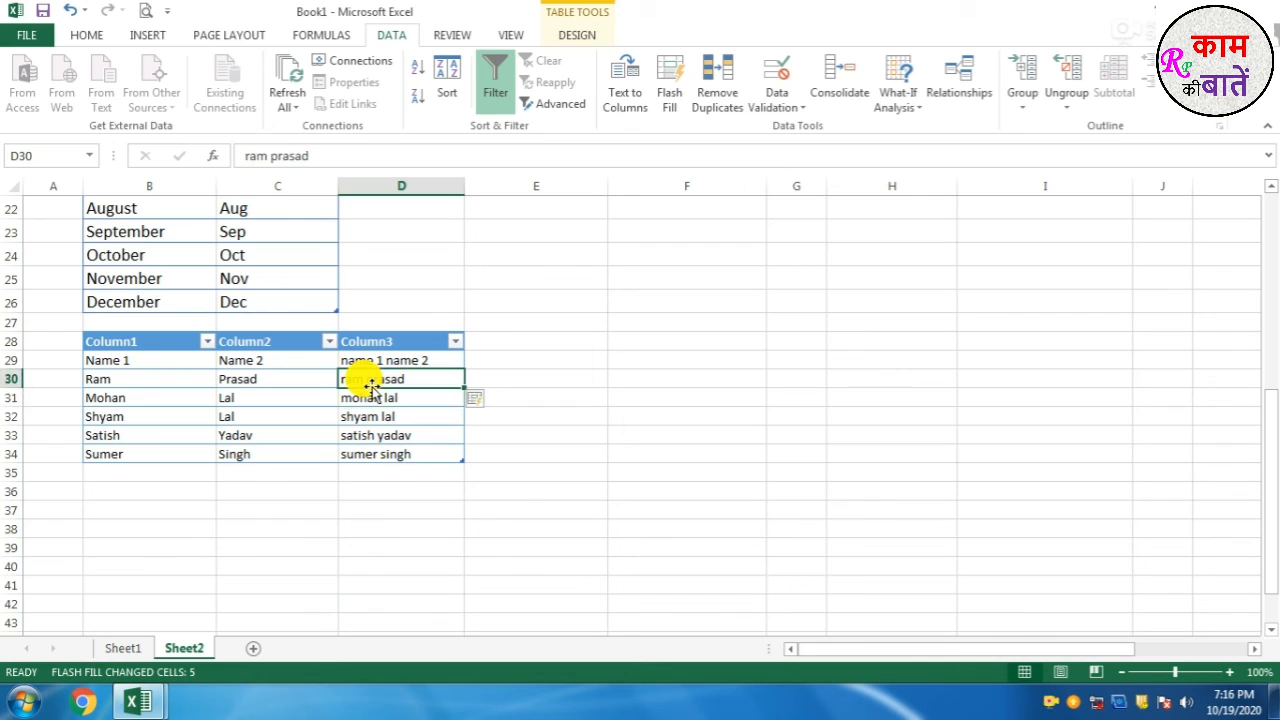
{"action": "type", "text": "RA"}
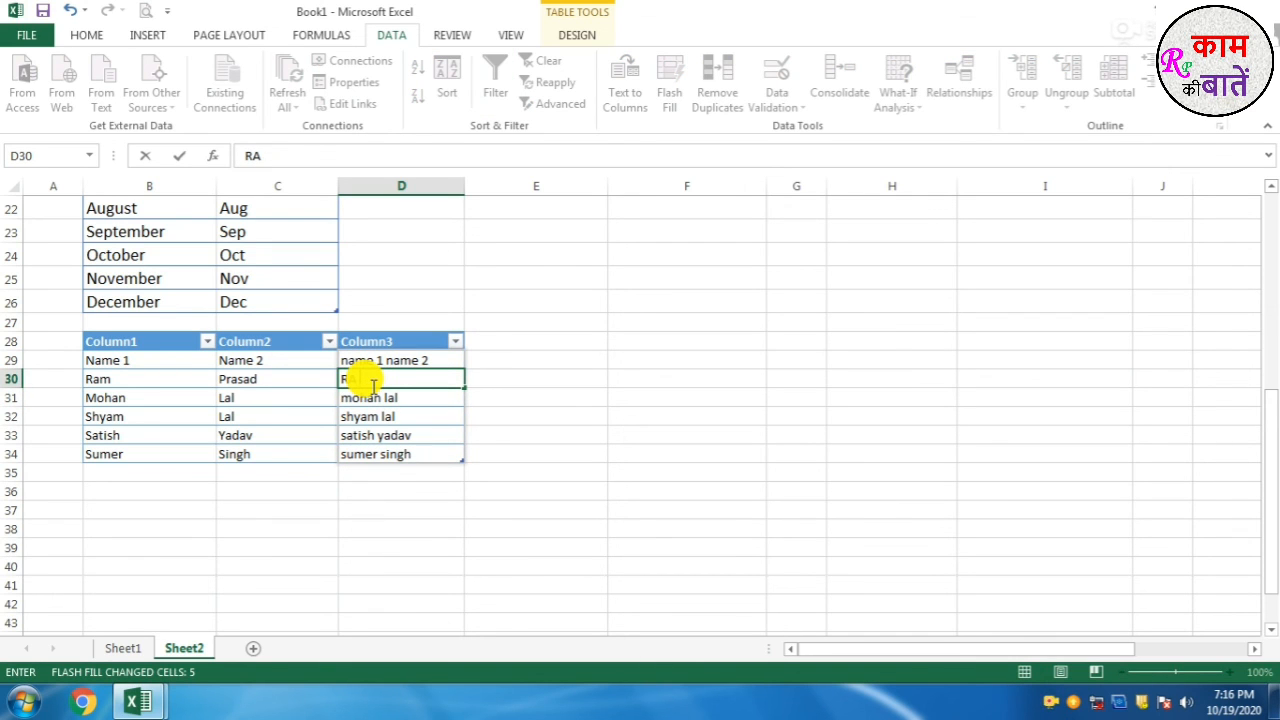
{"action": "type", "text": "M PRASASD"}
{"action": "left_click", "coordinate": [372, 385]}
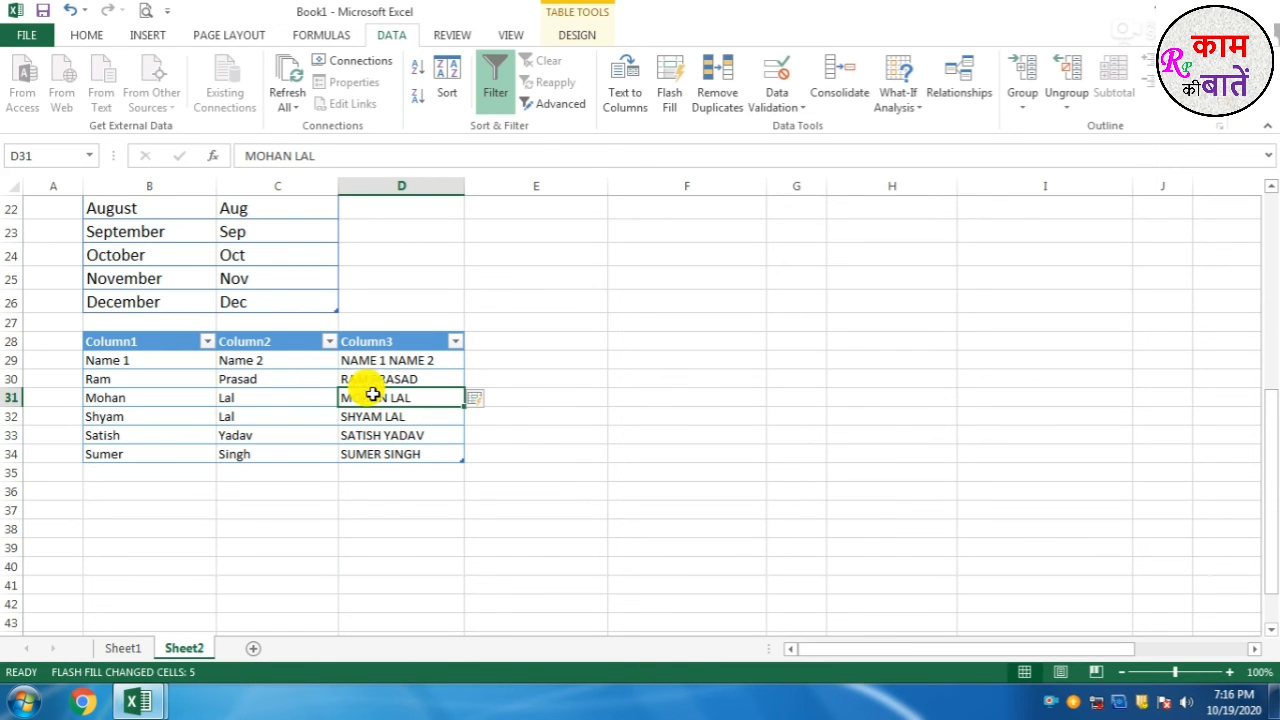
Step: Review the Flash Fill heading and the completed code, month and weekday tables on Sheet2
{"action": "left_click", "coordinate": [371, 510]}
{"action": "scroll", "coordinate": [372, 514], "scroll_direction": "up", "scroll_amount": 2}
{"action": "scroll", "coordinate": [370, 514], "scroll_direction": "up", "scroll_amount": 2}
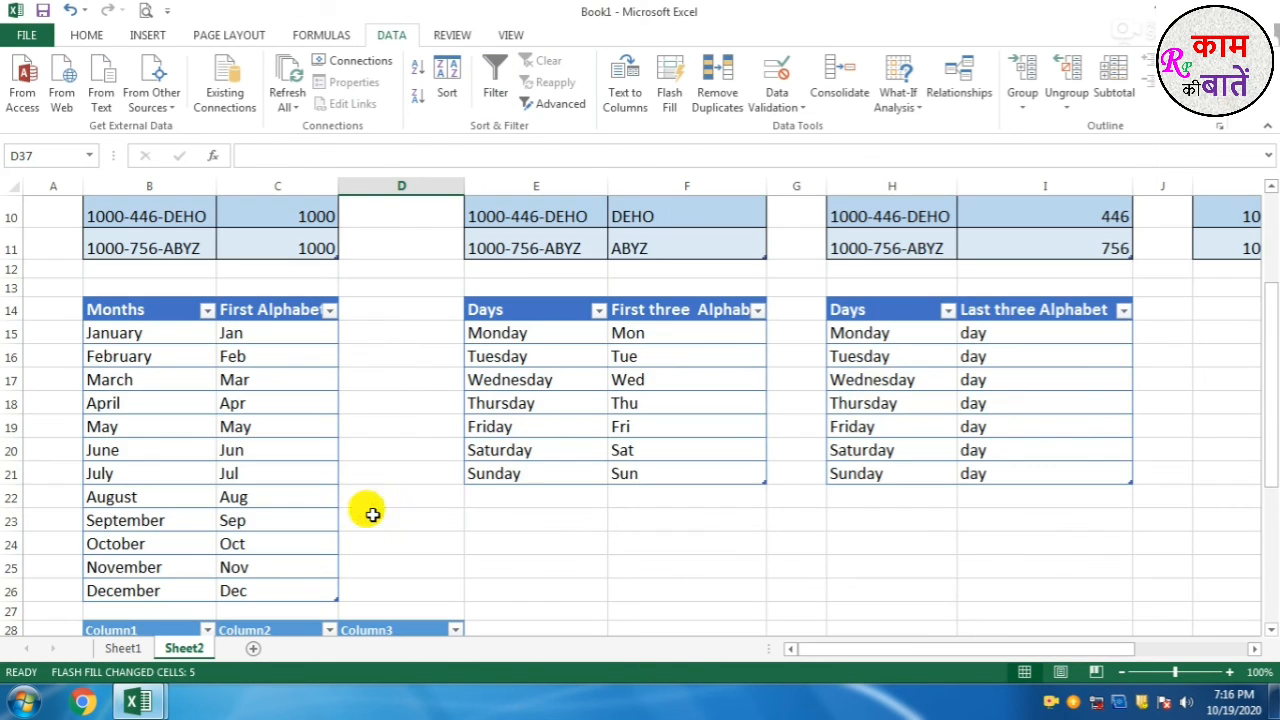
{"action": "scroll", "coordinate": [668, 100], "scroll_direction": "up", "scroll_amount": 2}
{"action": "scroll", "coordinate": [68, 238], "scroll_direction": "up", "scroll_amount": 3}
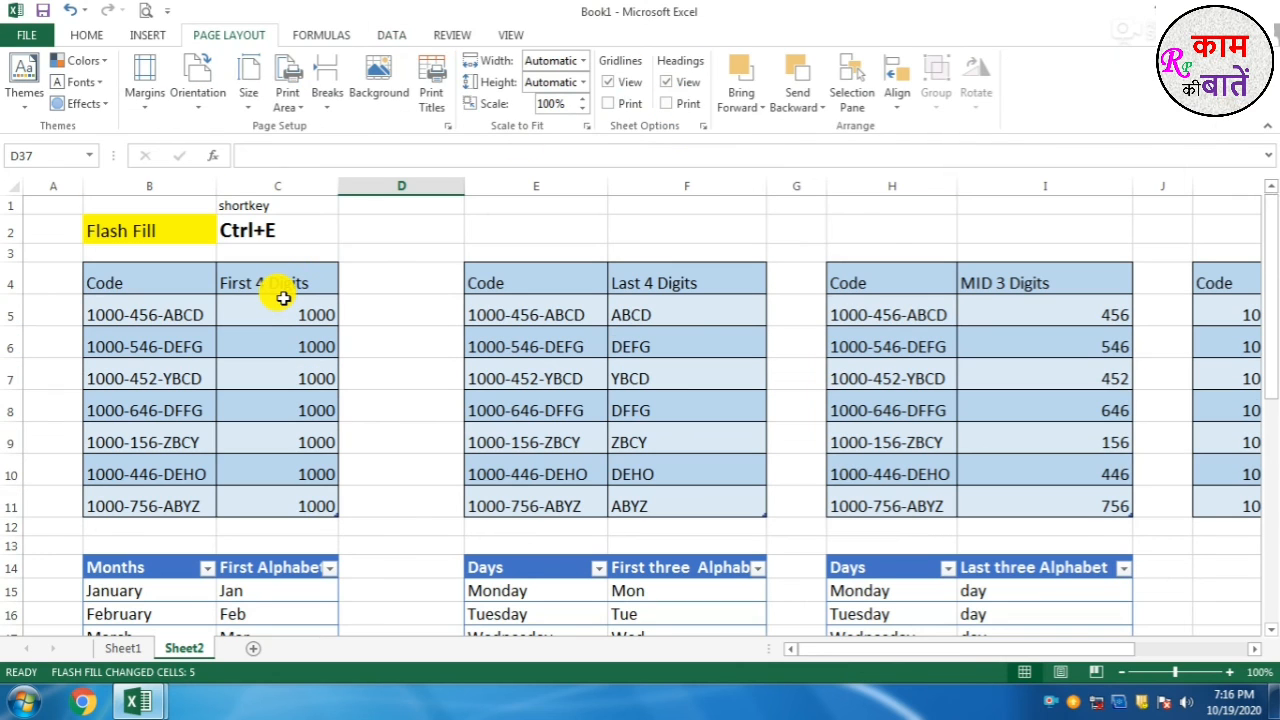
{"action": "left_click", "coordinate": [130, 232]}
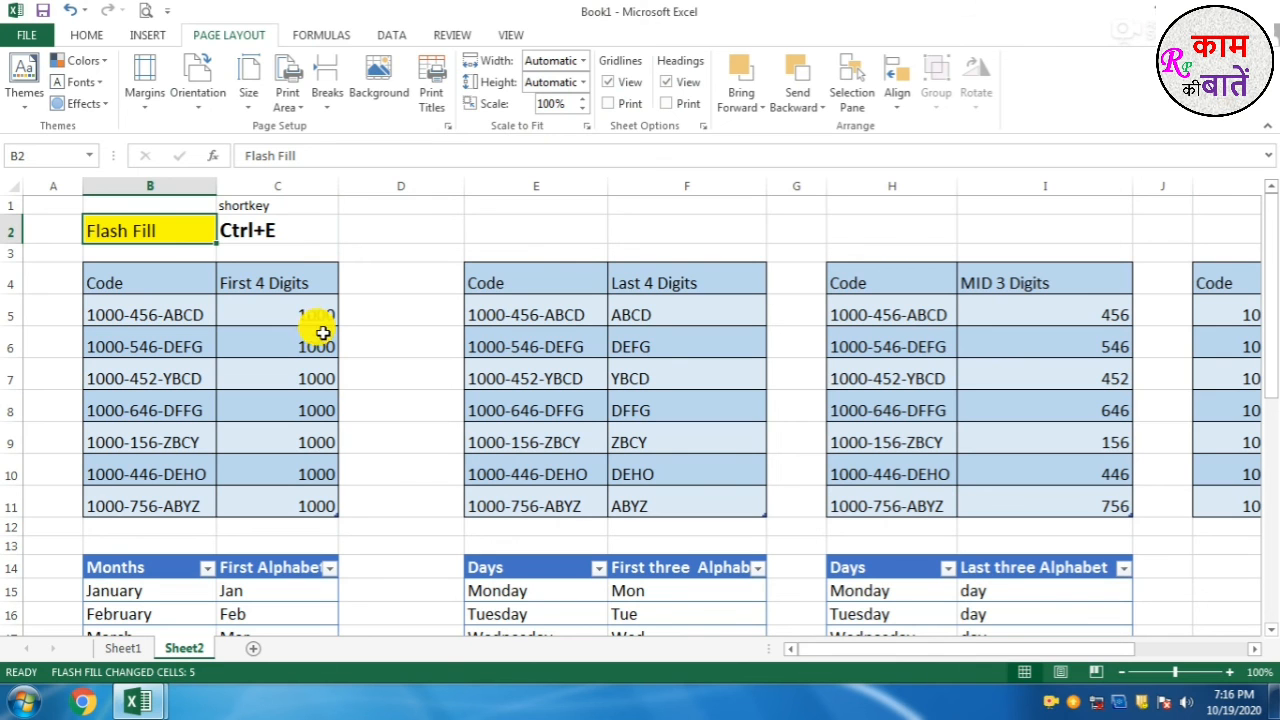
{"action": "scroll", "coordinate": [306, 337], "scroll_direction": "down", "scroll_amount": 2}
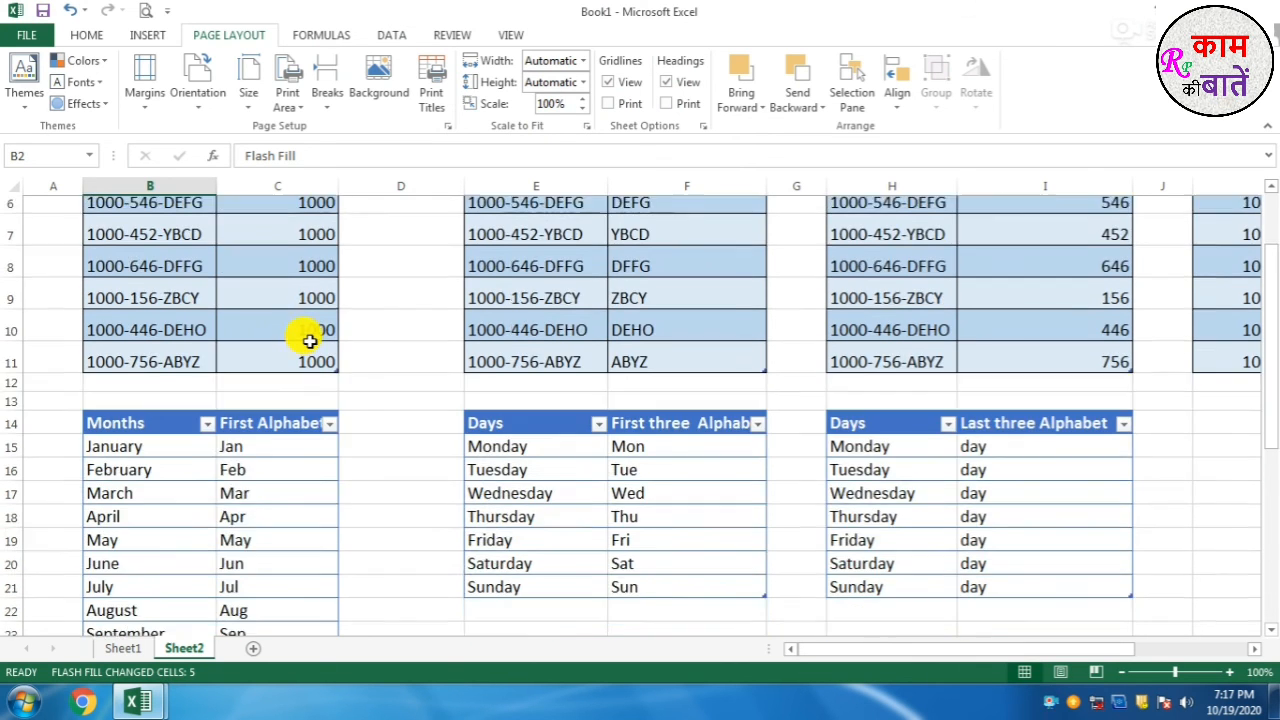
{"action": "scroll", "coordinate": [306, 329], "scroll_direction": "up", "scroll_amount": 2}
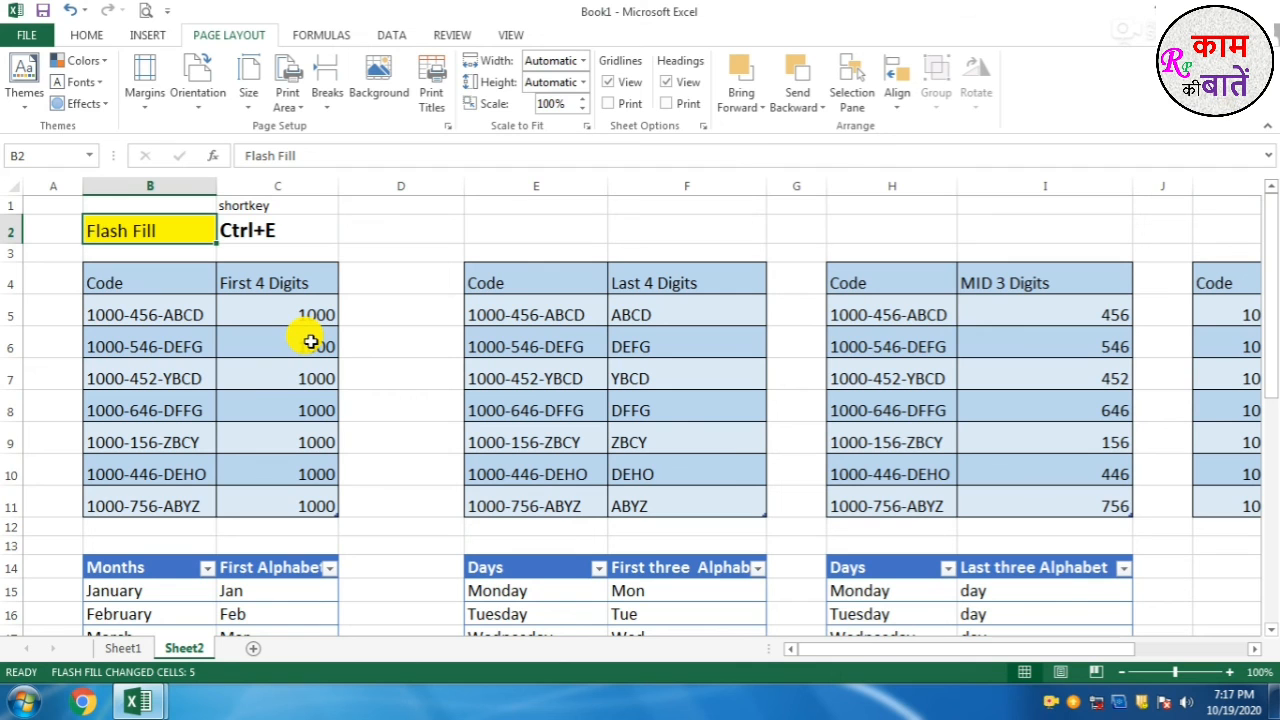
{"action": "scroll", "coordinate": [409, 318], "scroll_direction": "down", "scroll_amount": 2}
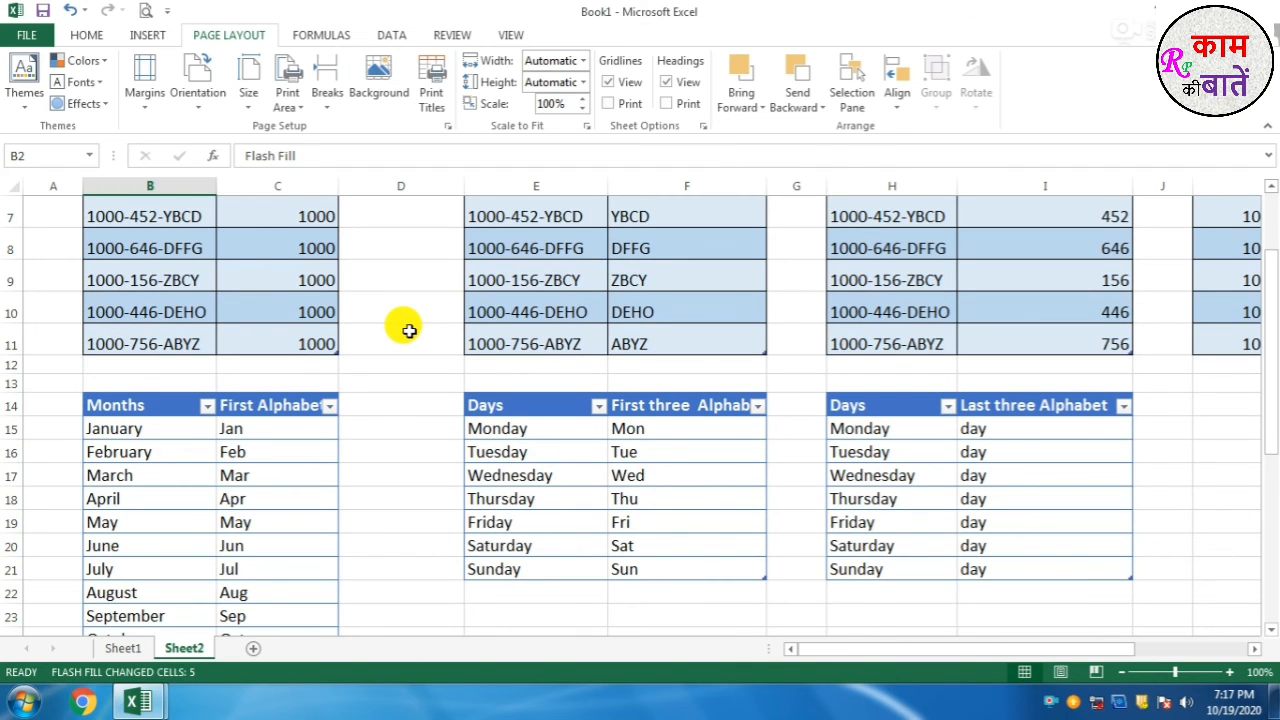
{"action": "scroll", "coordinate": [409, 329], "scroll_direction": "up", "scroll_amount": 2}
{"action": "scroll", "coordinate": [409, 329], "scroll_direction": "down", "scroll_amount": 3}
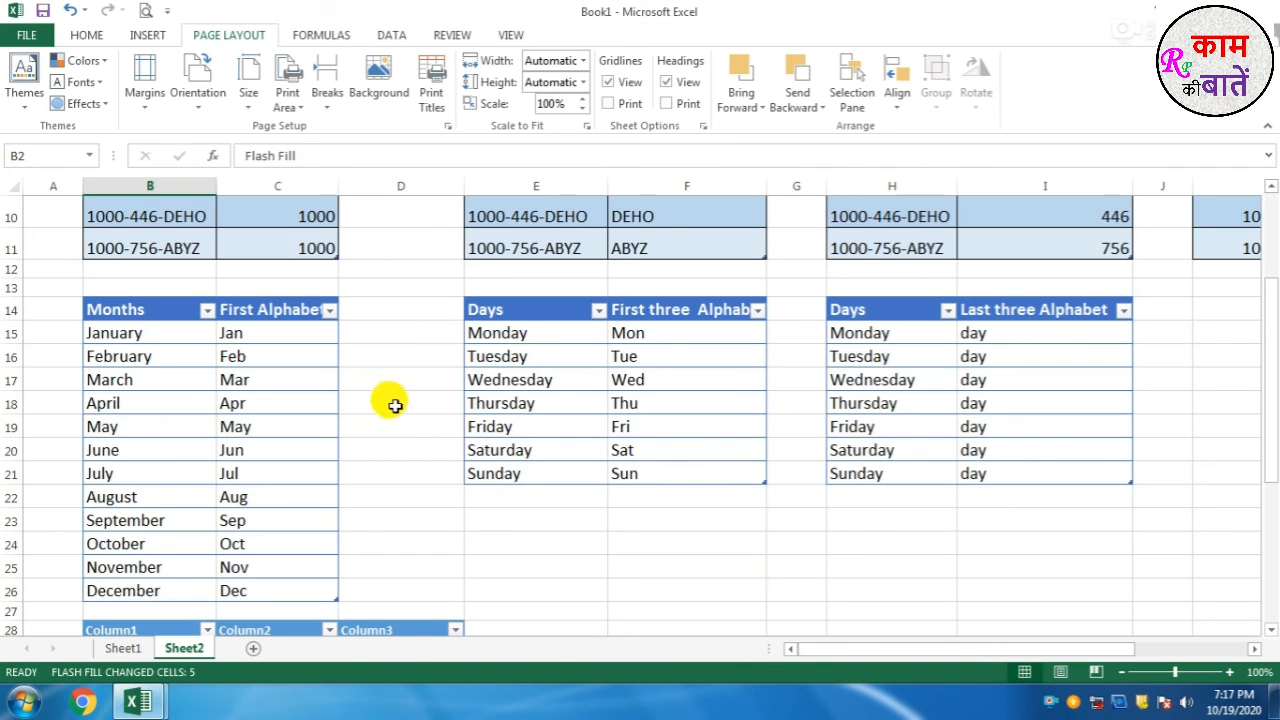
{"action": "scroll", "coordinate": [395, 405], "scroll_direction": "up", "scroll_amount": 3}
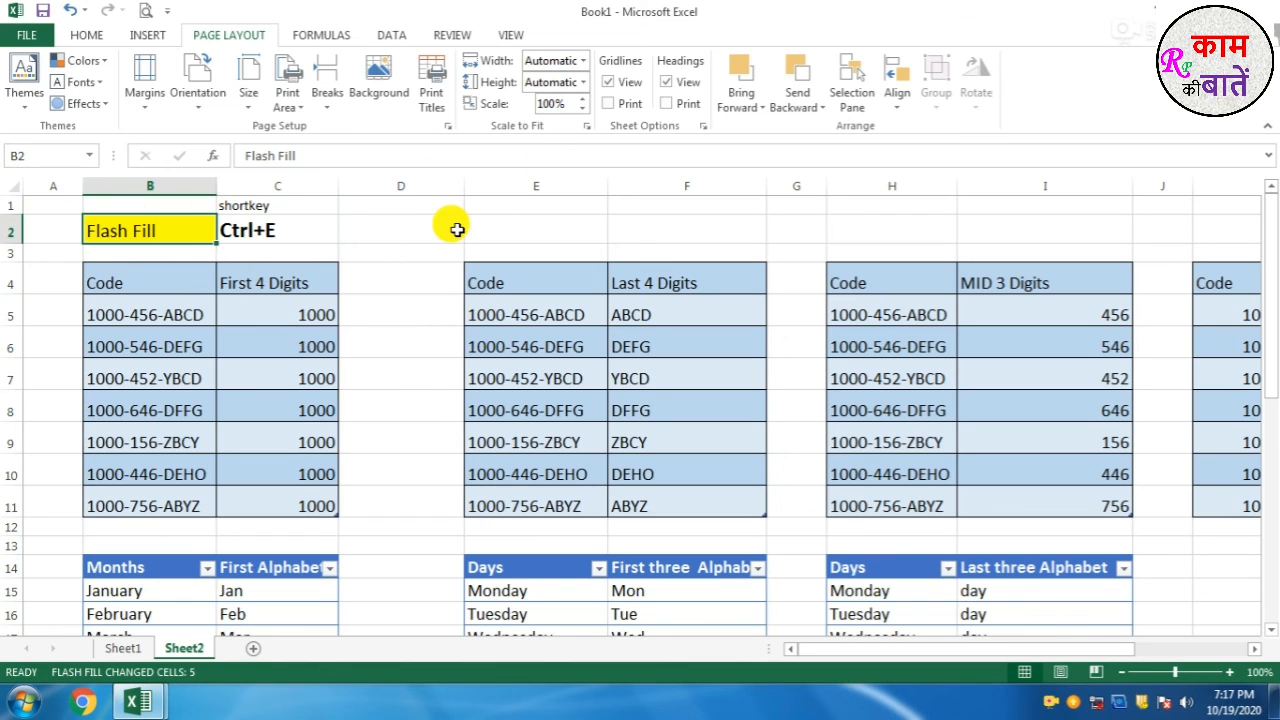